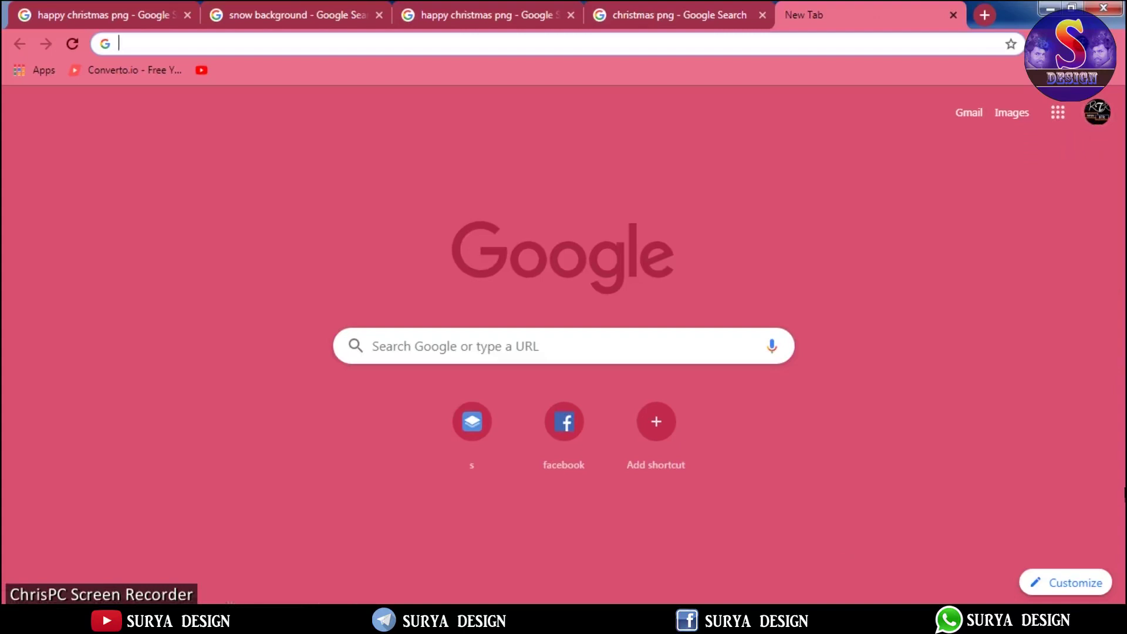
Step: Compare the Happy Christmas title PNGs and the snowy background image results
click(103, 13)
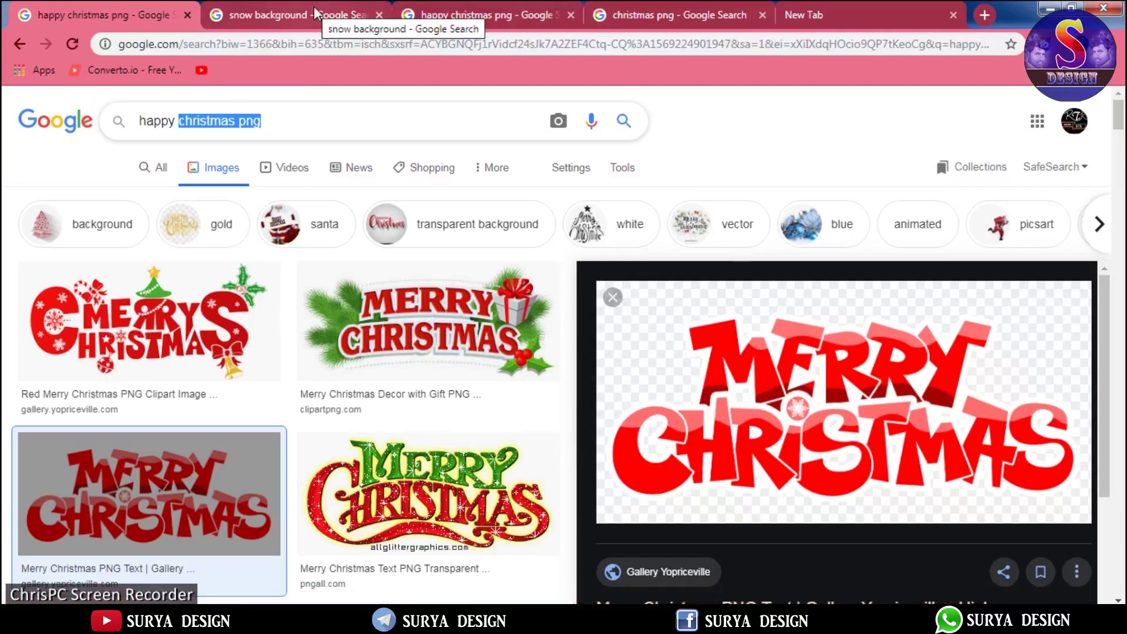
click(180, 119)
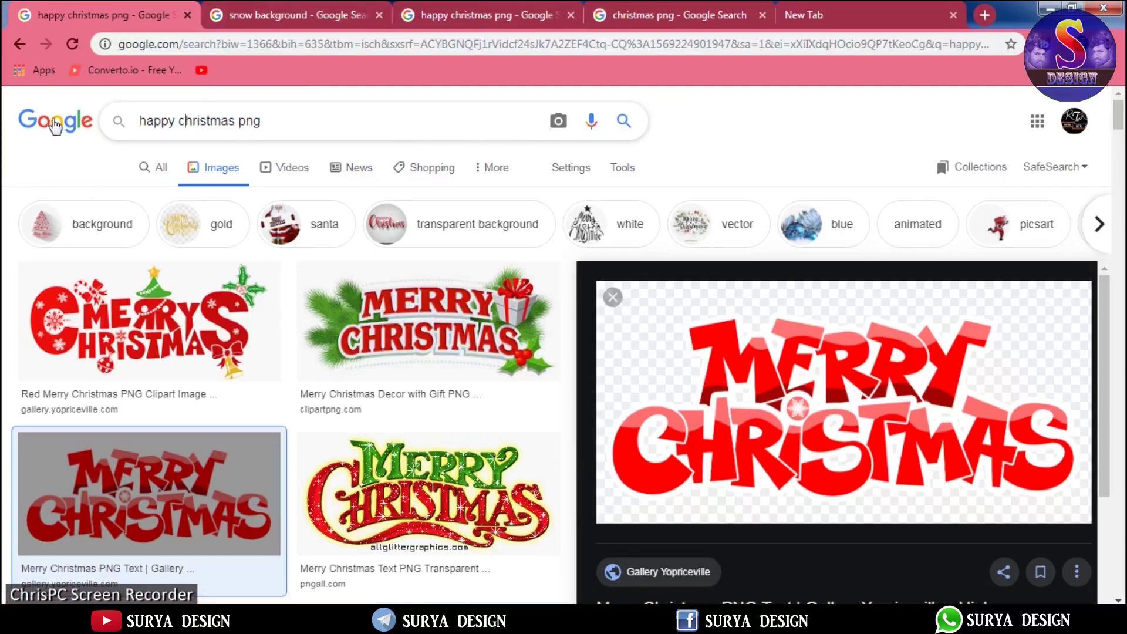
click(326, 11)
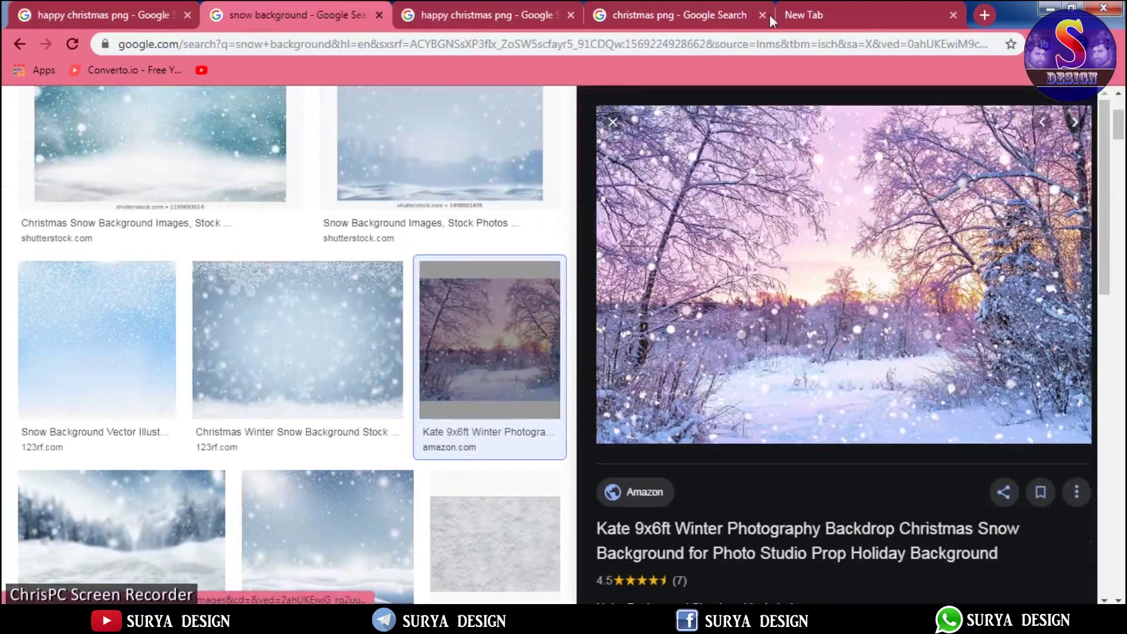
scroll(282, 176, up, 3)
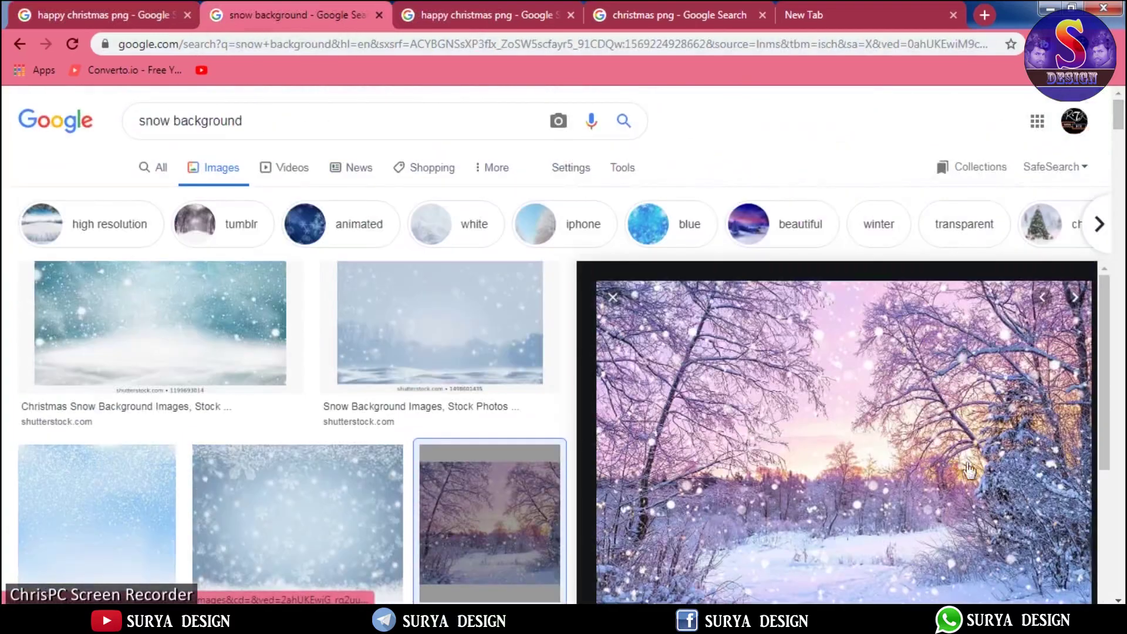
Step: Review the Santa results, then preview the red-and-gold ornament corner PNG from pngimg.com
click(474, 11)
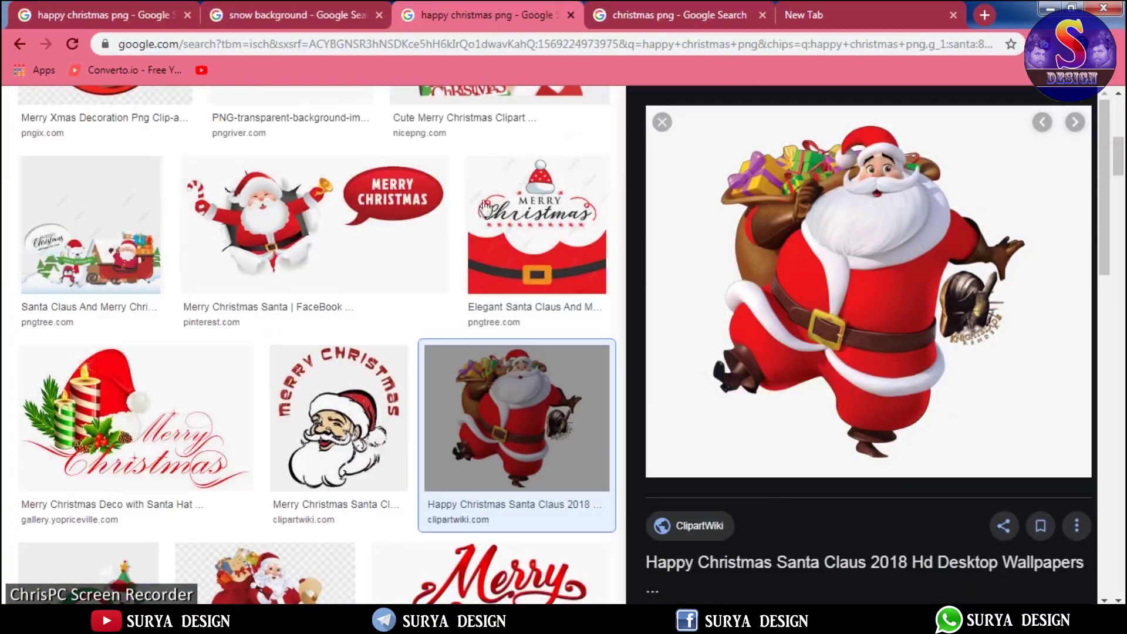
scroll(1123, 166, up, 10)
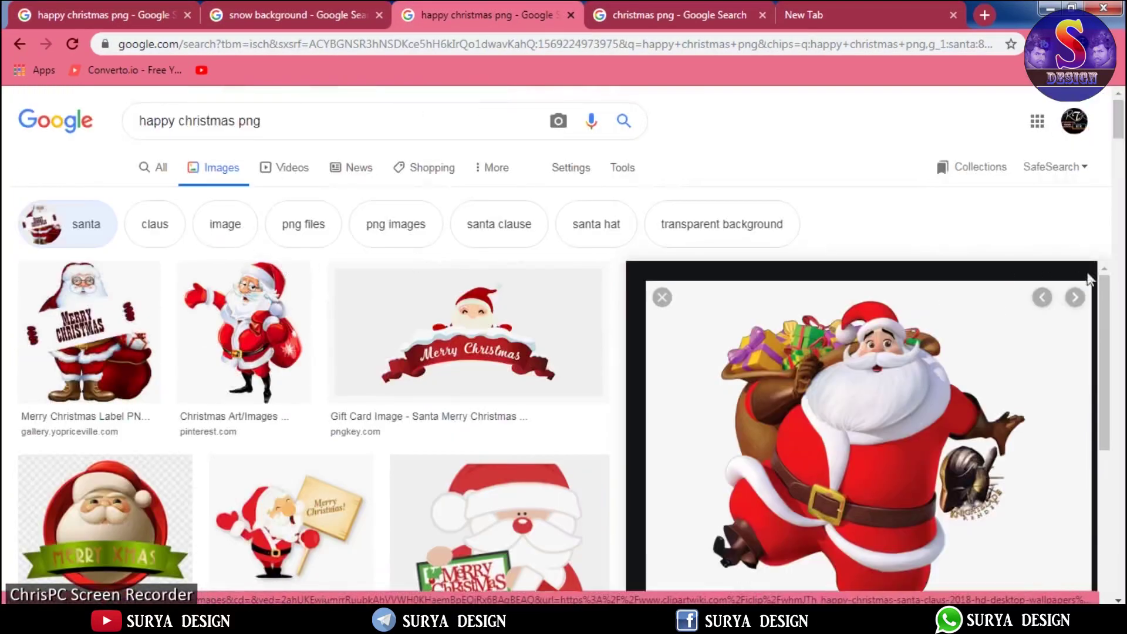
drag(1122, 125, 1122, 159)
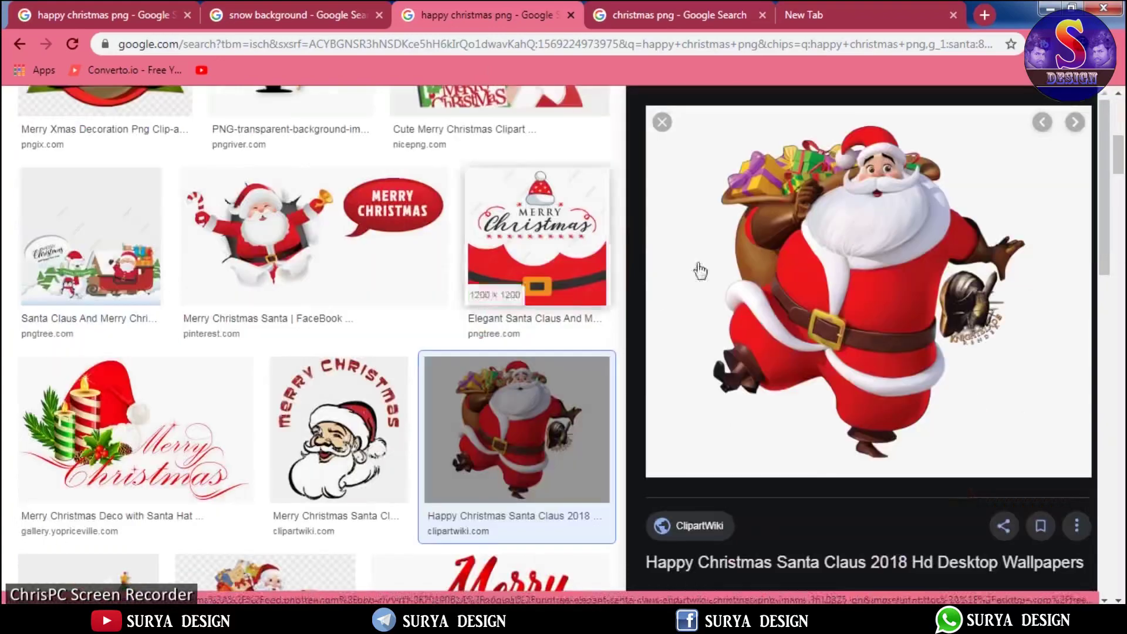
click(711, 7)
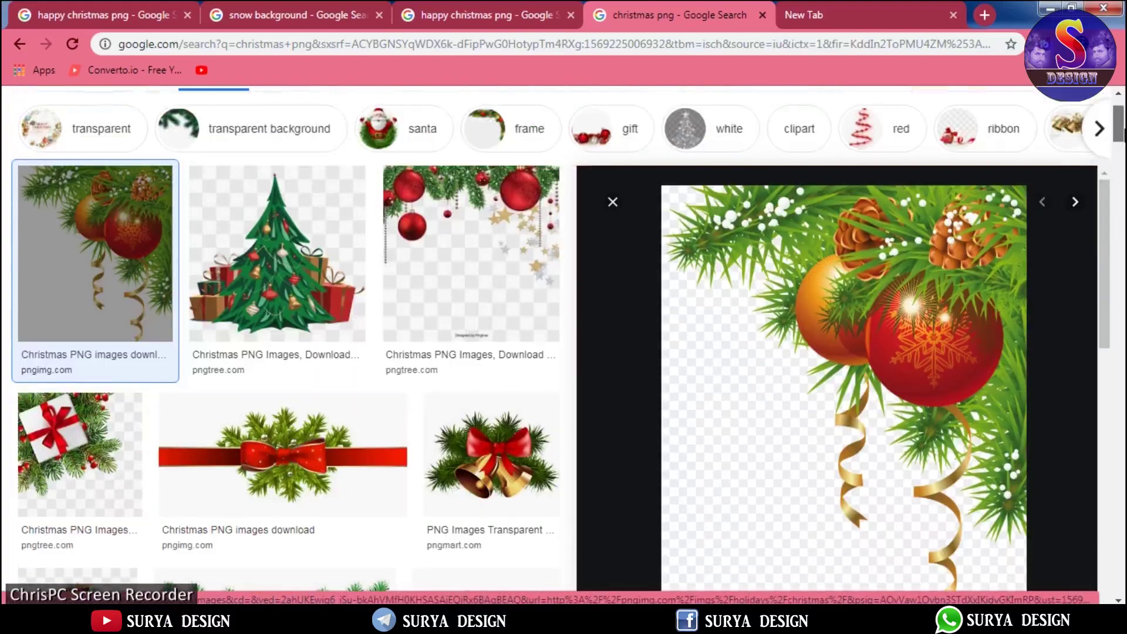
mouse_move(1115, 144)
mouse_down()
mouse_move(1117, 133)
mouse_move(1118, 384)
mouse_up()
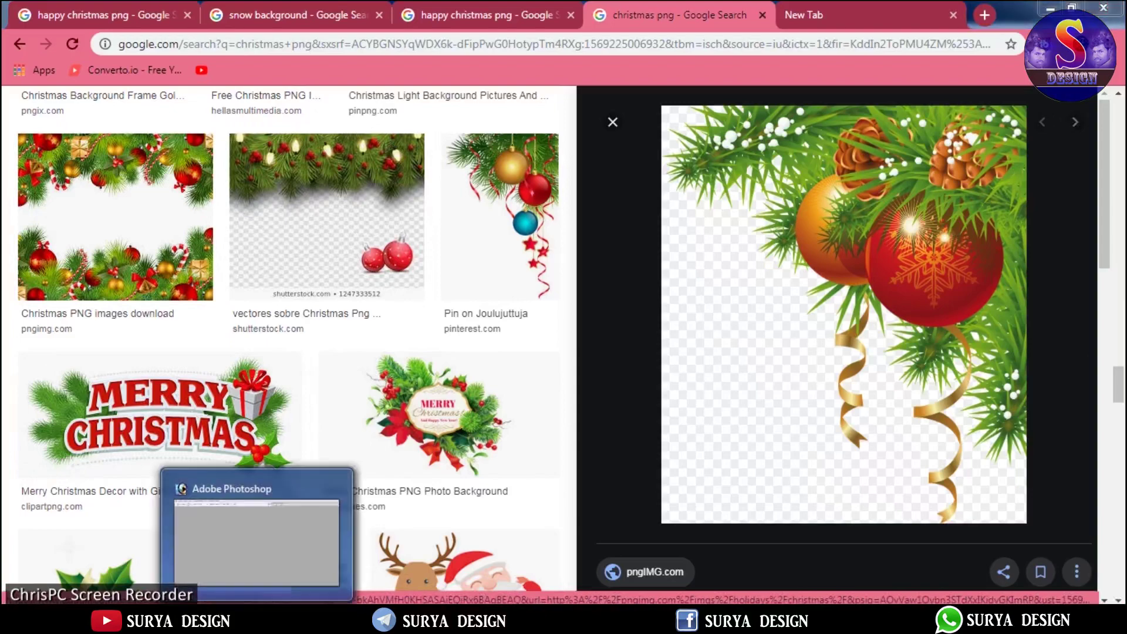
click(257, 539)
Step: Create a white 10 × 15 inch, 300 pixels/inch RGB document, Untitled-1
click(15, 27)
click(41, 46)
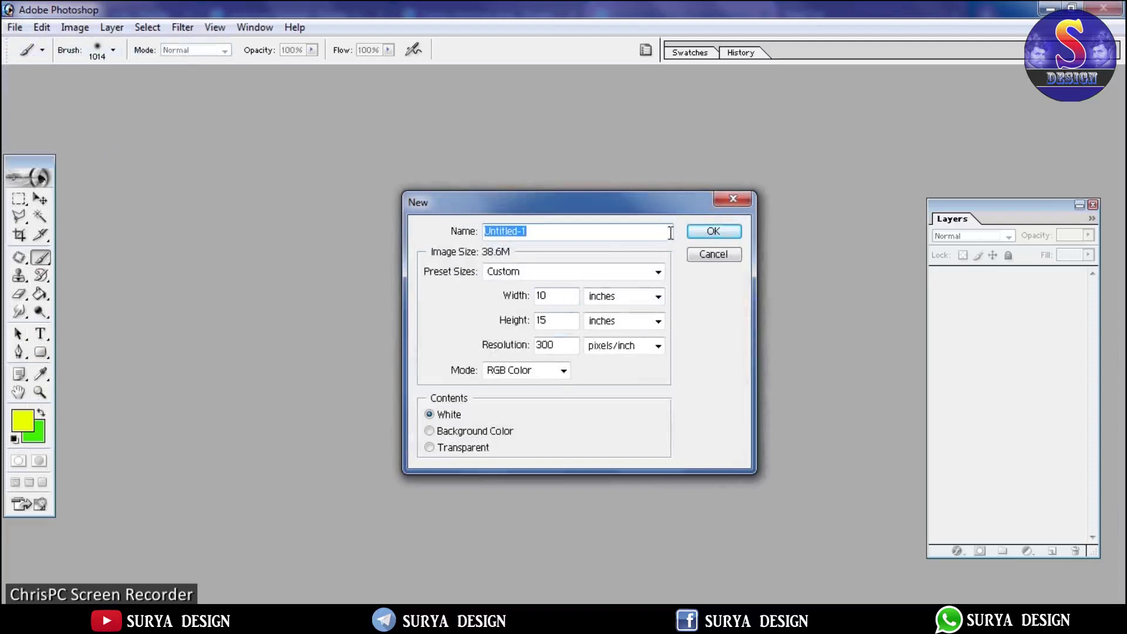
click(727, 231)
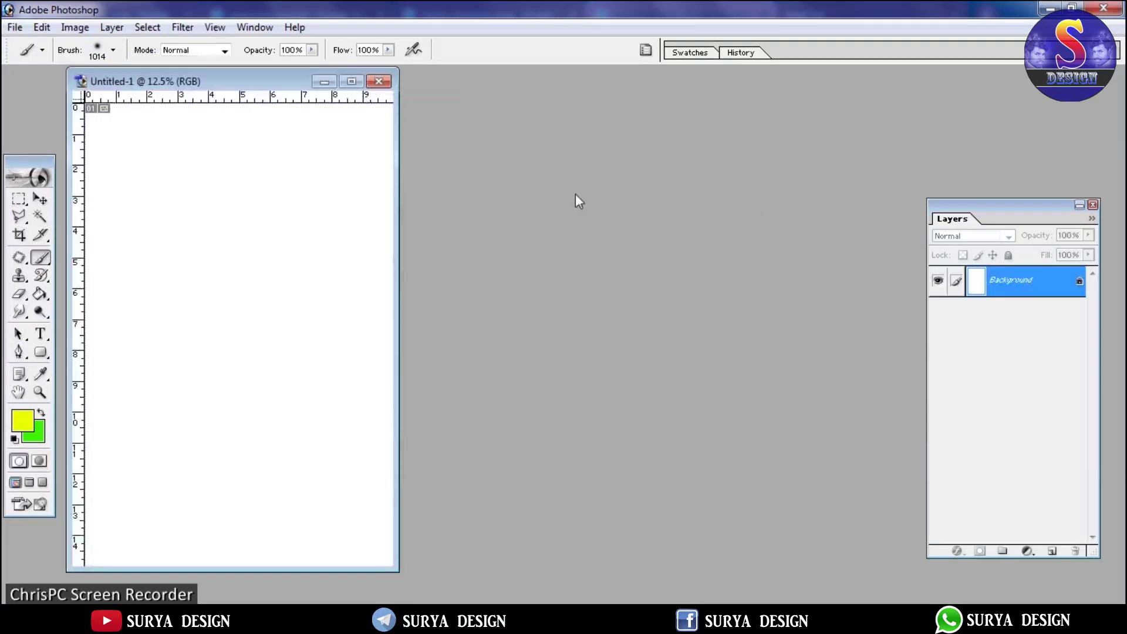
key(ctrl+o)
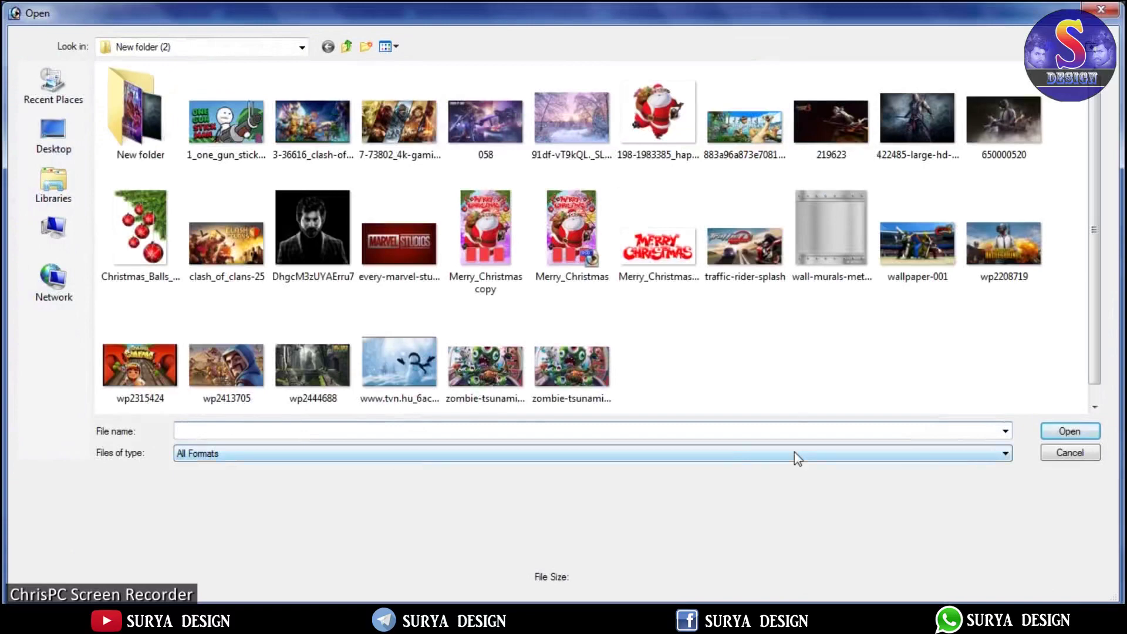
Step: Copy the pink snowy forest photo into Untitled-1 as Layer 1
double_click(537, 136)
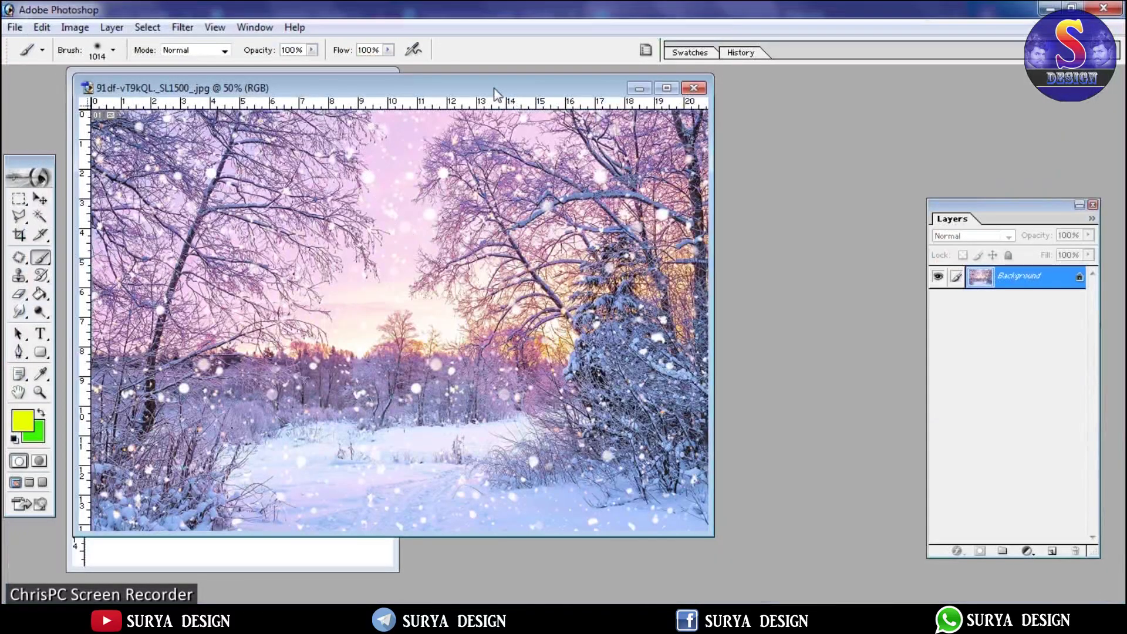
drag(495, 93, 466, 302)
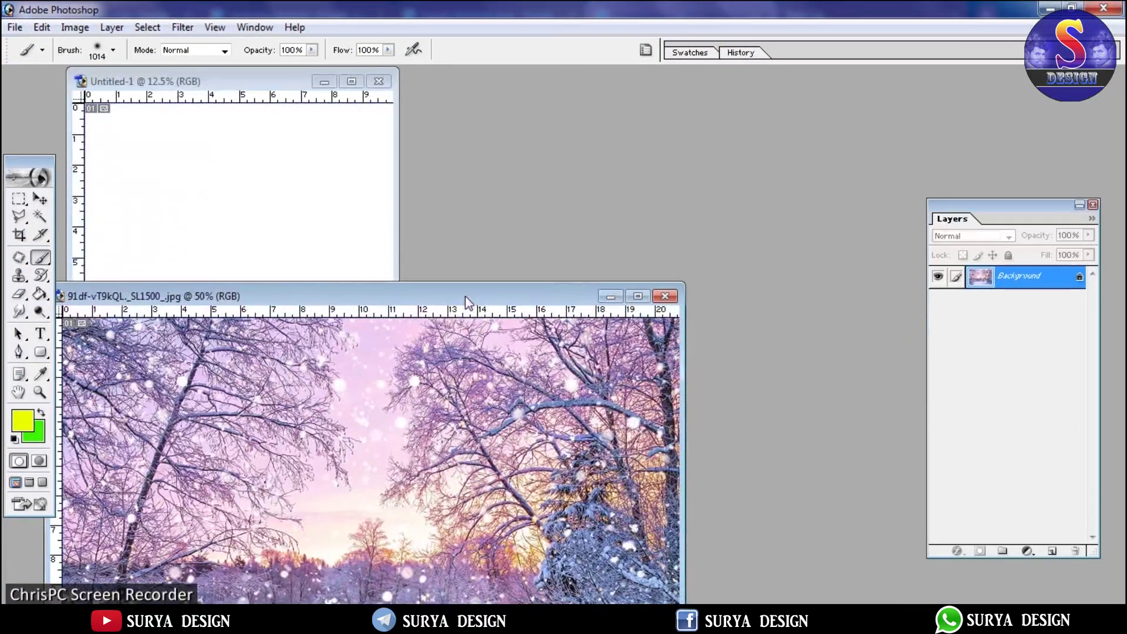
click(39, 199)
drag(284, 342, 259, 253)
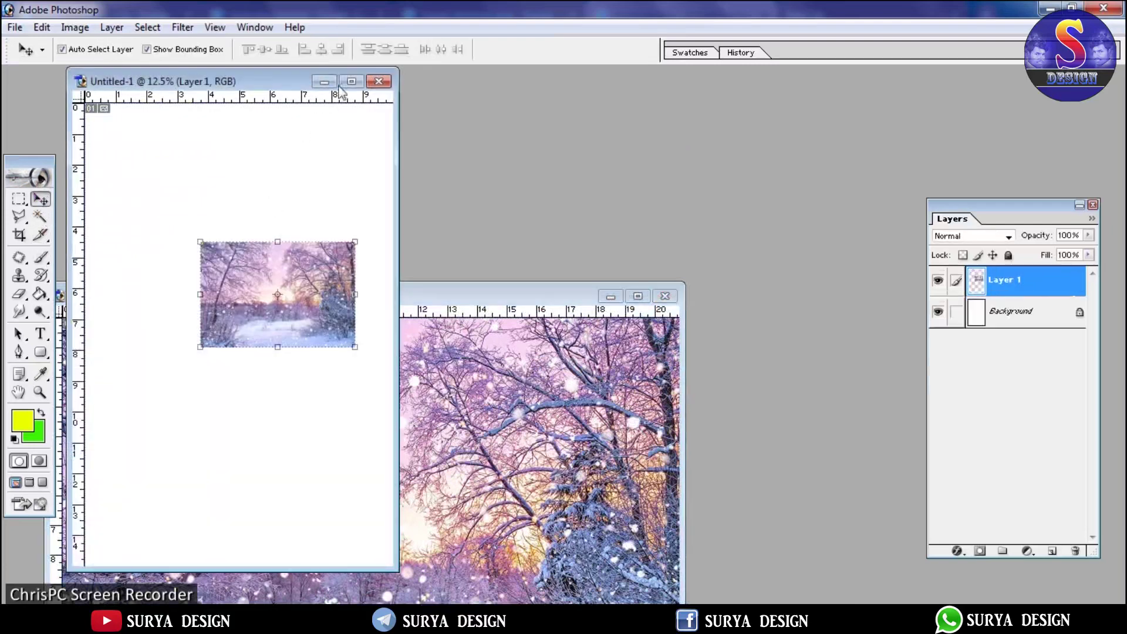
click(351, 81)
drag(562, 292, 625, 100)
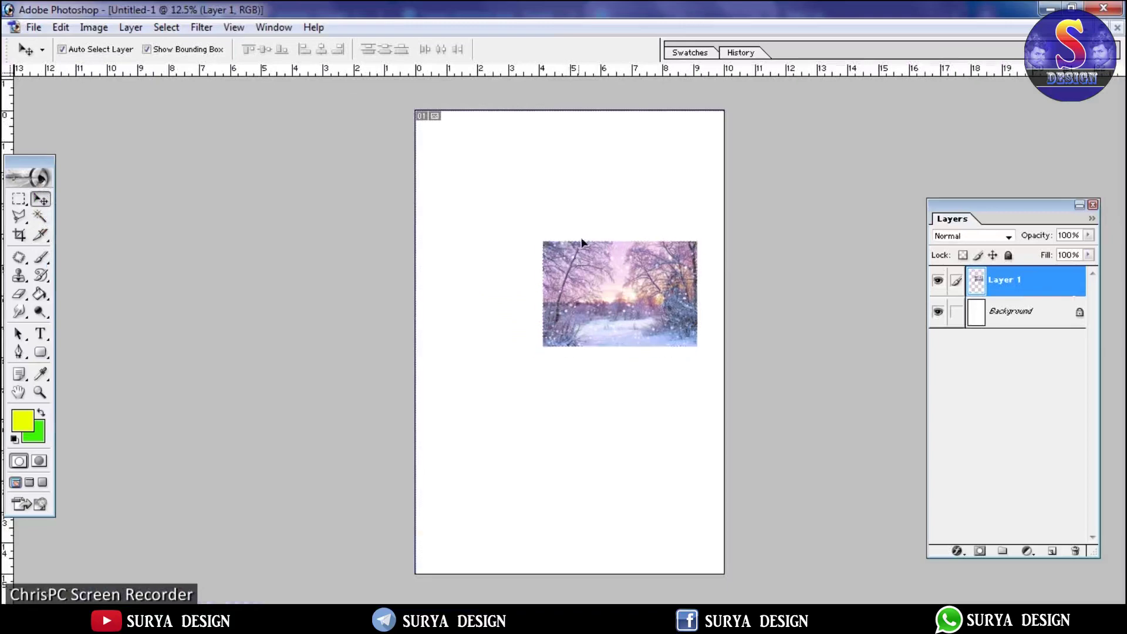
Step: Scale the forest layer proportionally to about 475% so it covers the canvas
key(ctrl+t)
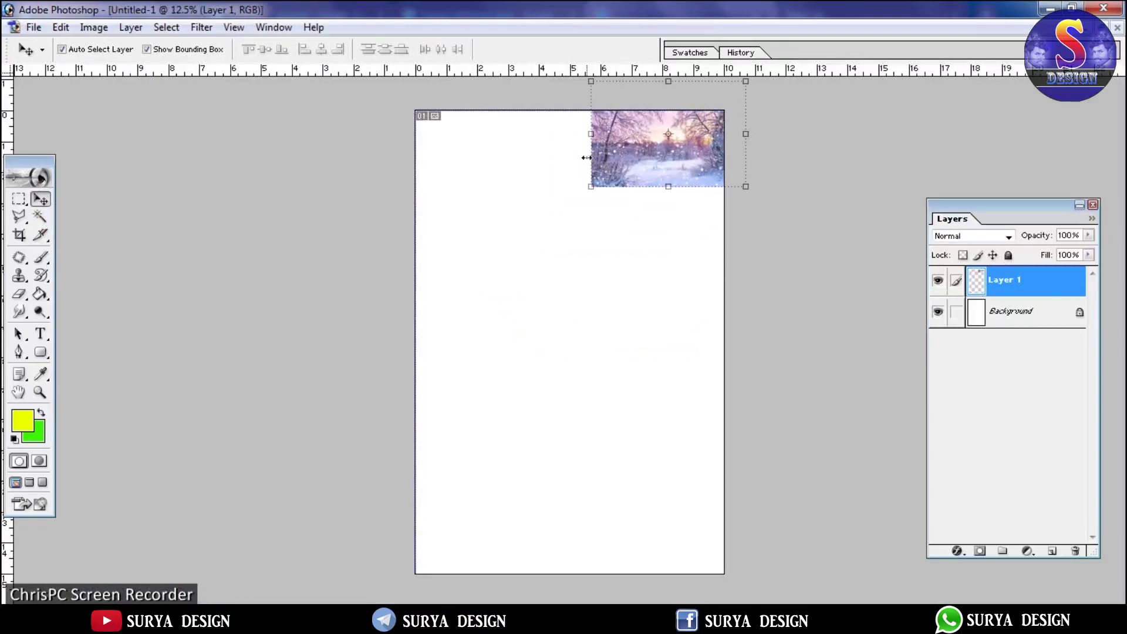
drag(590, 185, 181, 592)
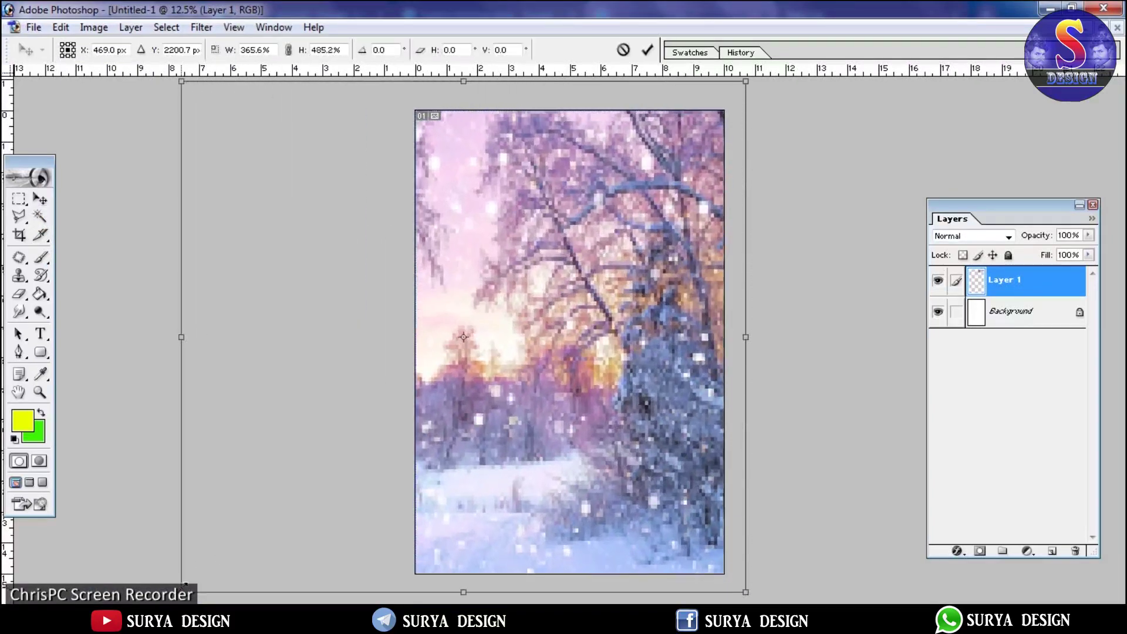
click(289, 50)
mouse_move(443, 166)
mouse_down()
mouse_move(536, 89)
mouse_move(627, 133)
mouse_up()
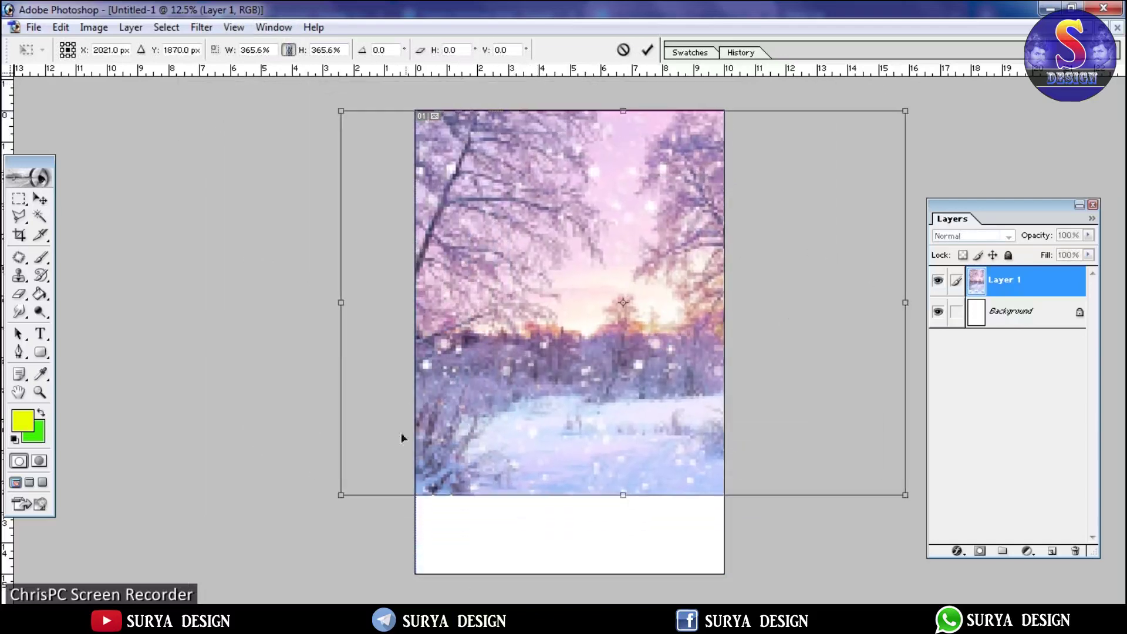
drag(341, 495, 171, 608)
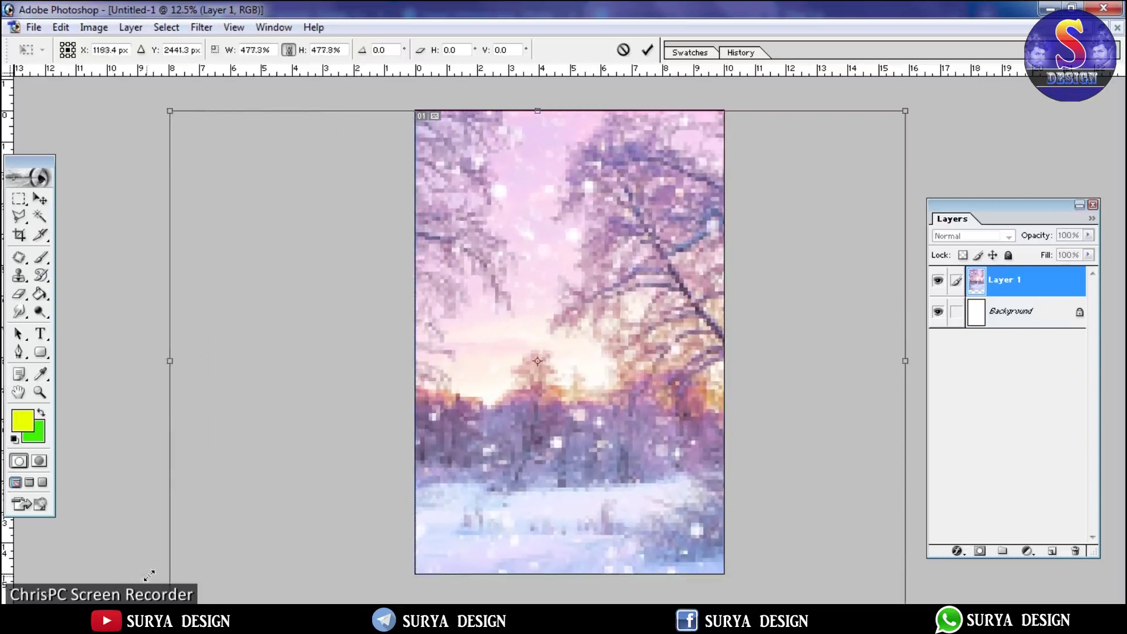
drag(529, 450, 484, 449)
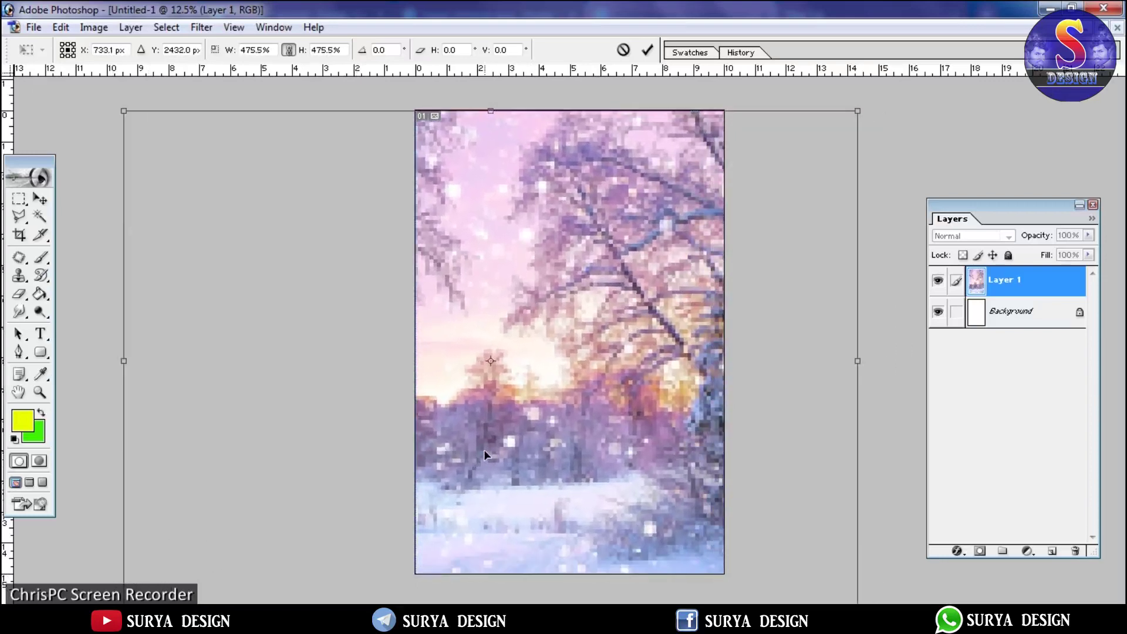
key(Return)
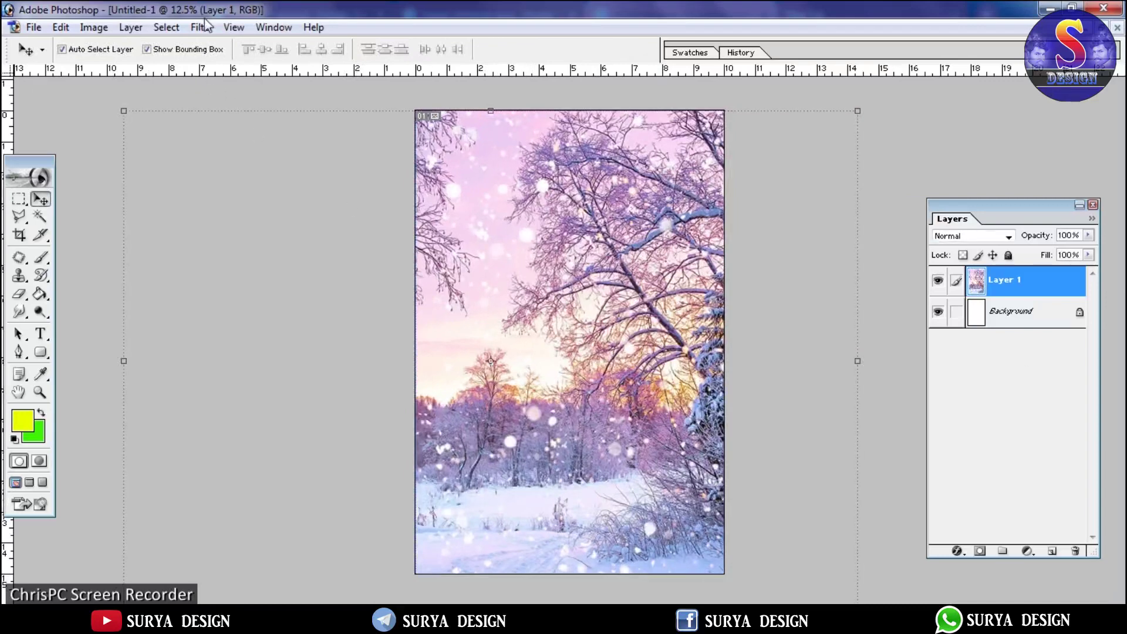
Step: Preview an 18-pixel Gaussian Blur on the forest layer, then cancel it
click(202, 28)
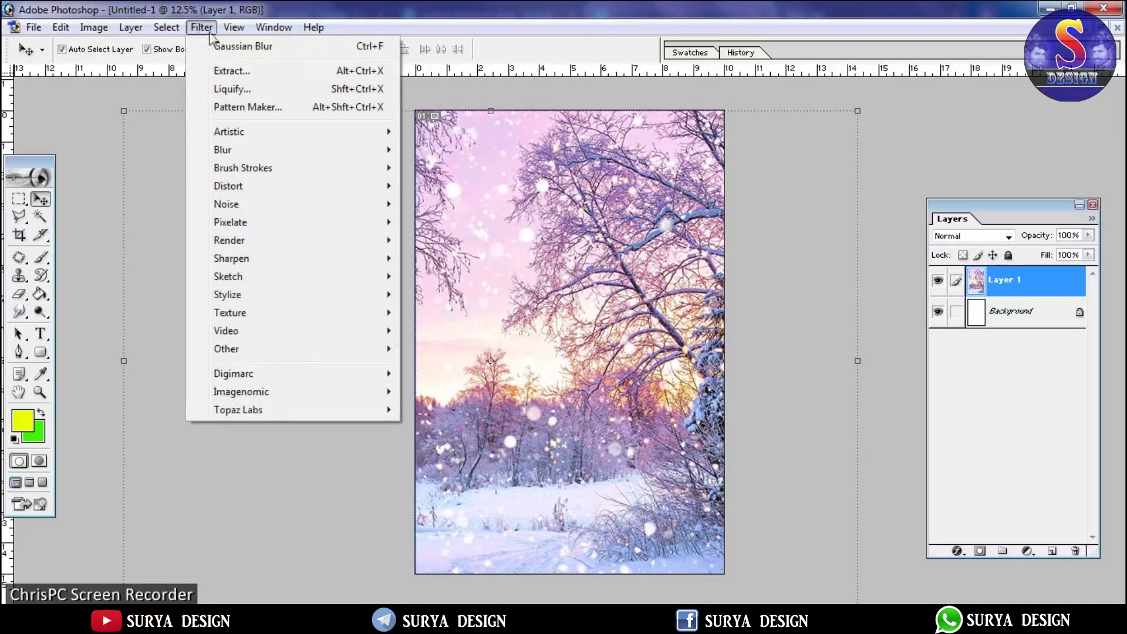
click(251, 46)
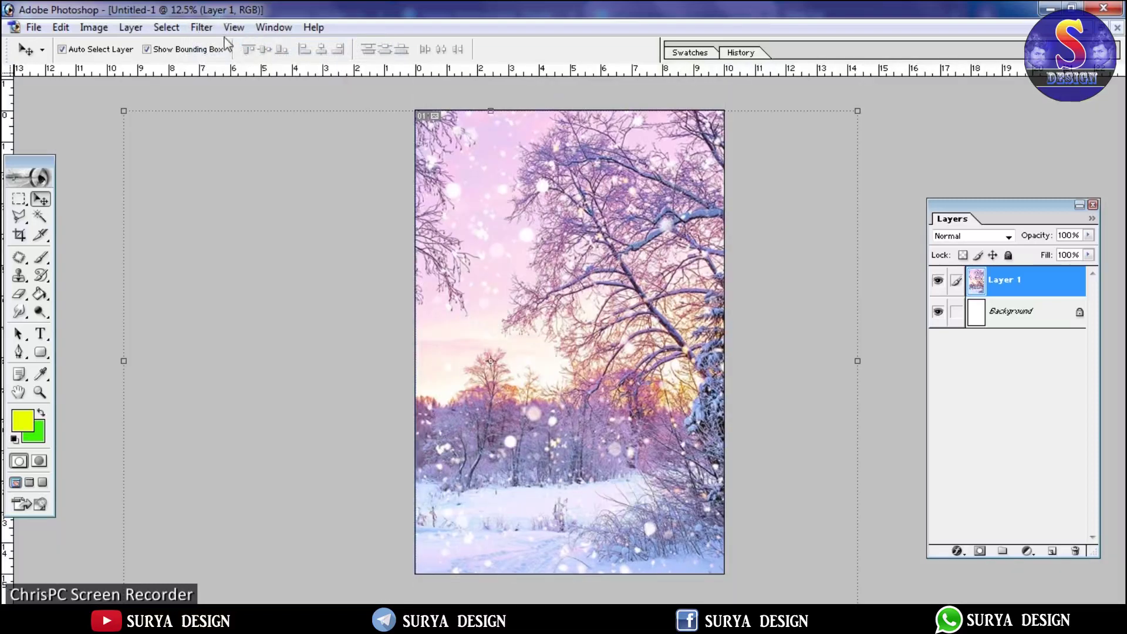
click(201, 28)
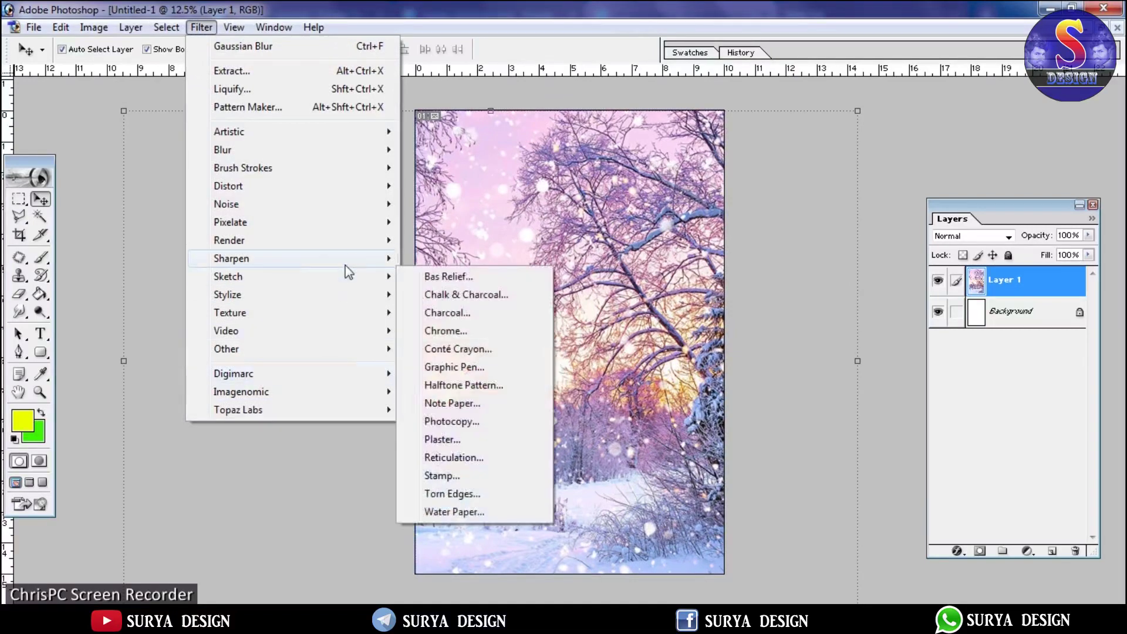
mouse_move(223, 150)
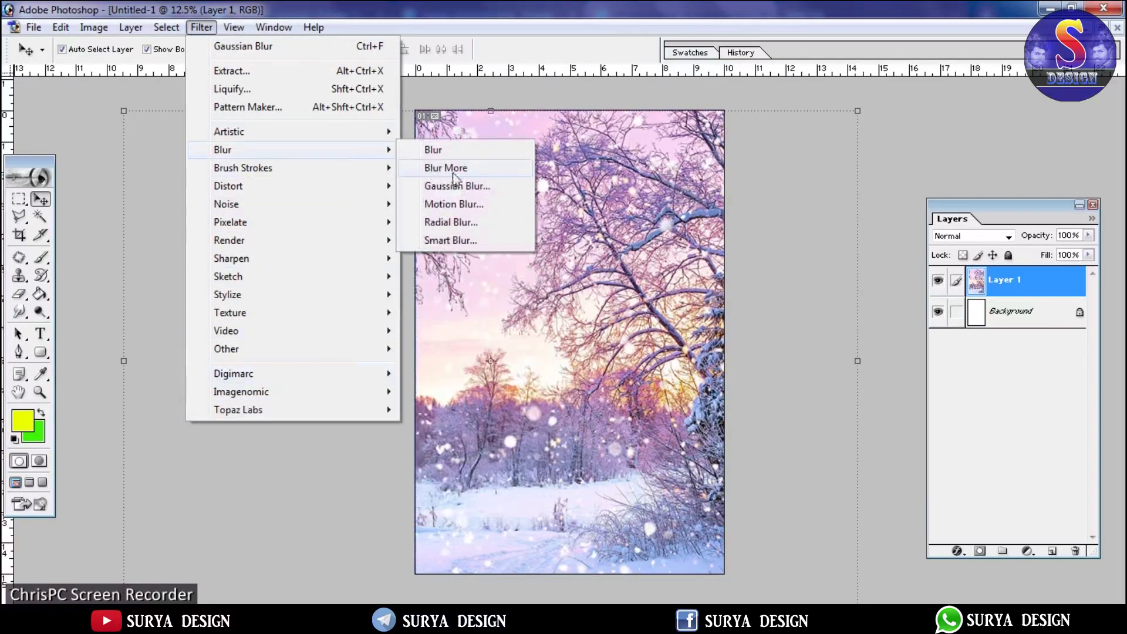
click(520, 186)
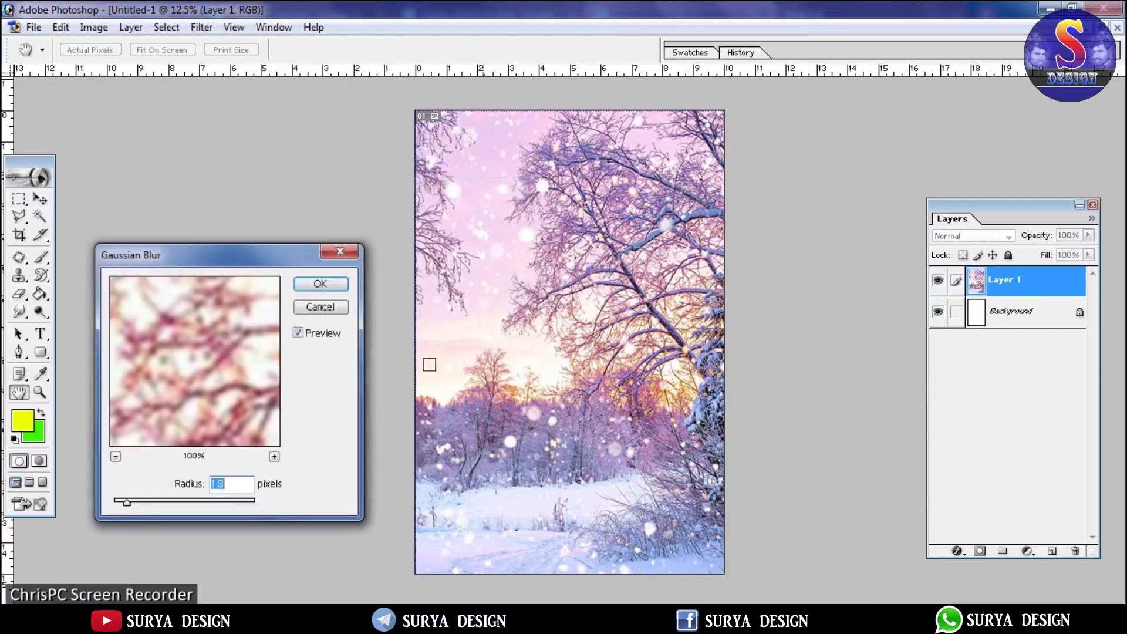
click(319, 308)
key(v)
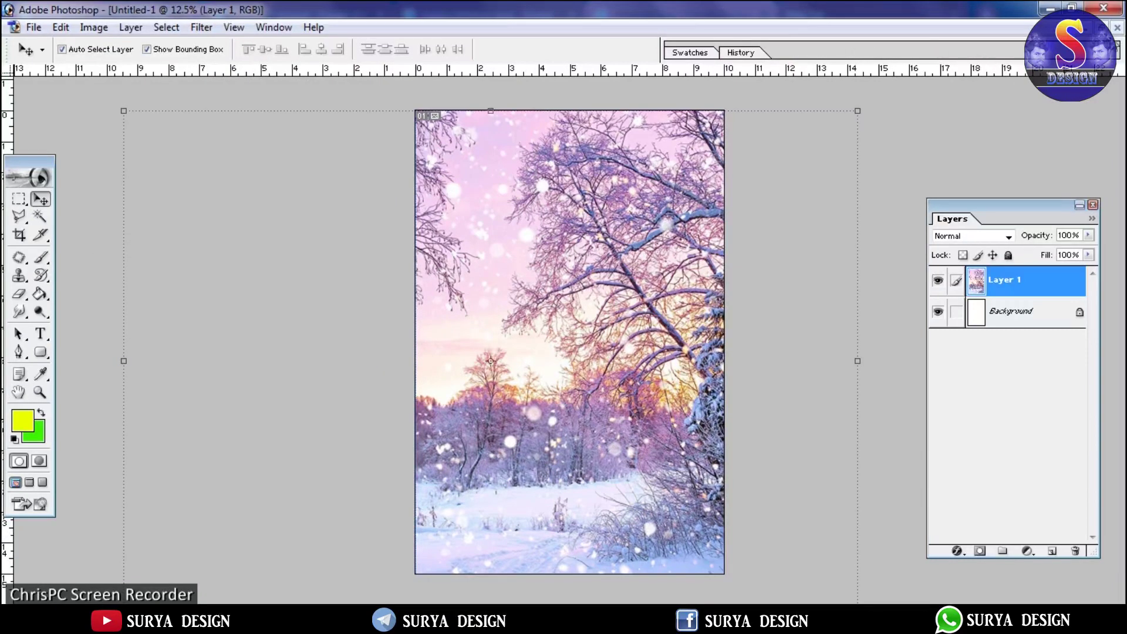
click(1106, 27)
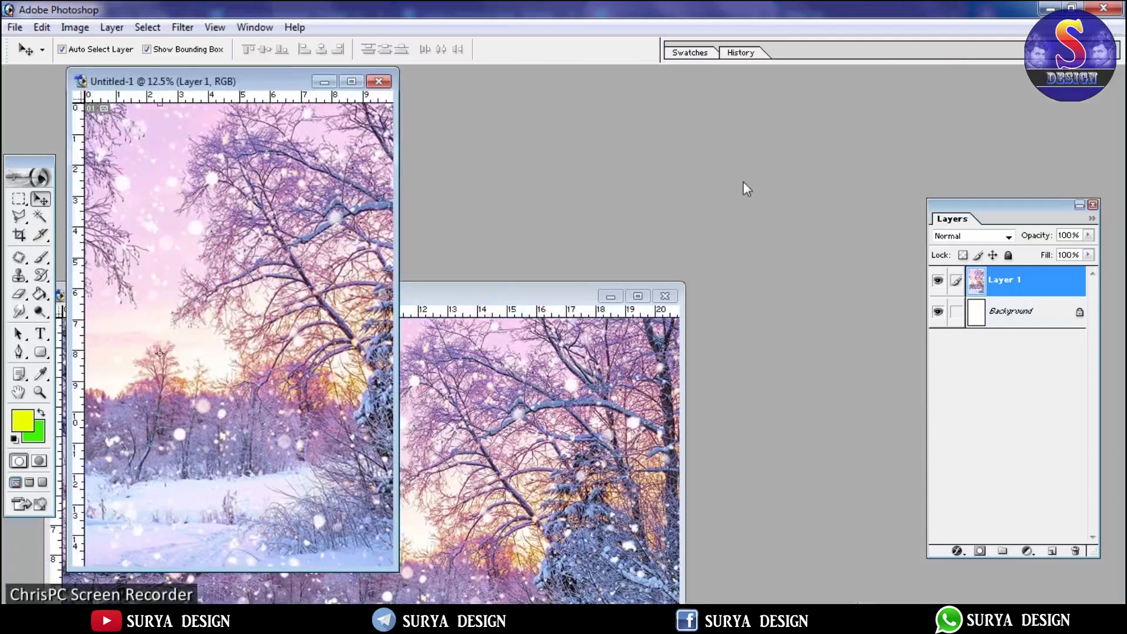
Step: Open the Santa, Christmas balls corner and Merry Christmas text images
double_click(744, 183)
double_click(684, 125)
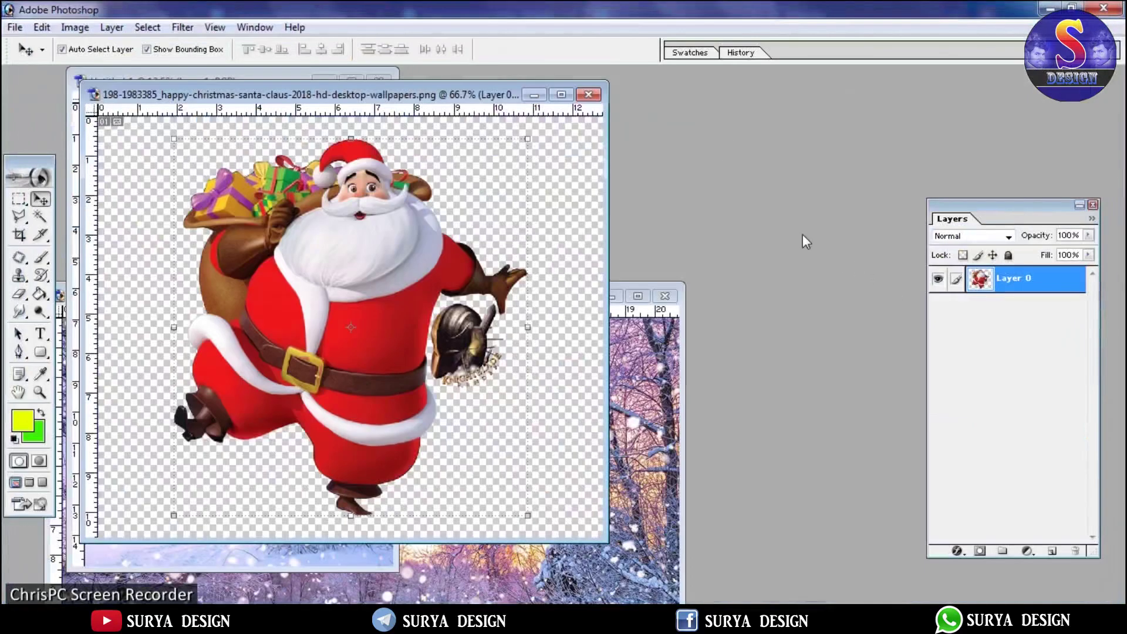
double_click(802, 234)
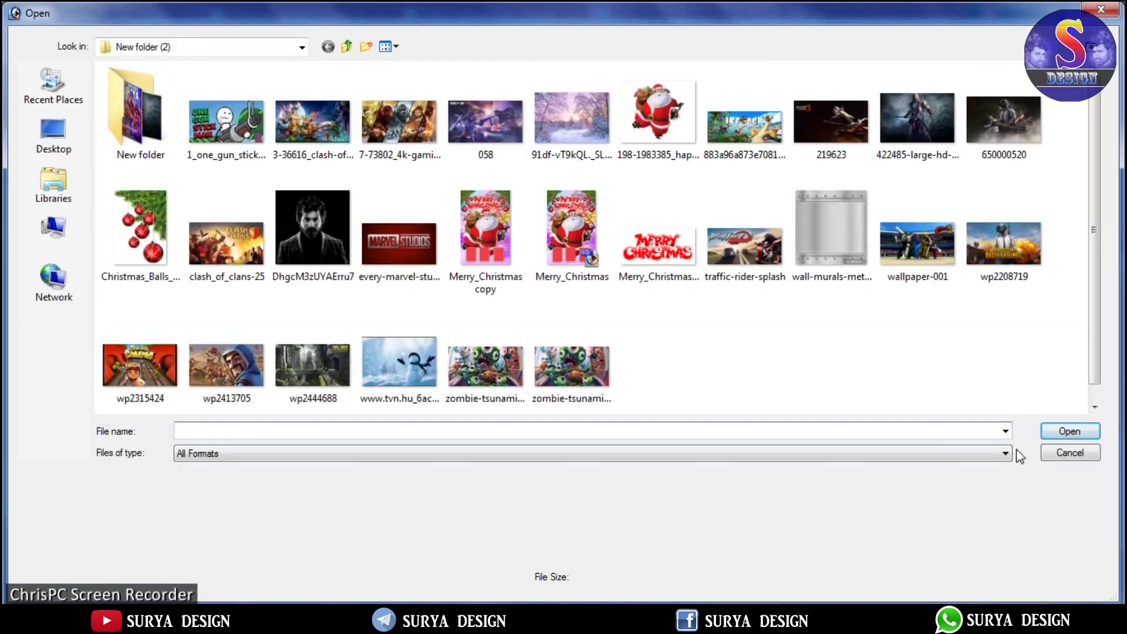
double_click(140, 229)
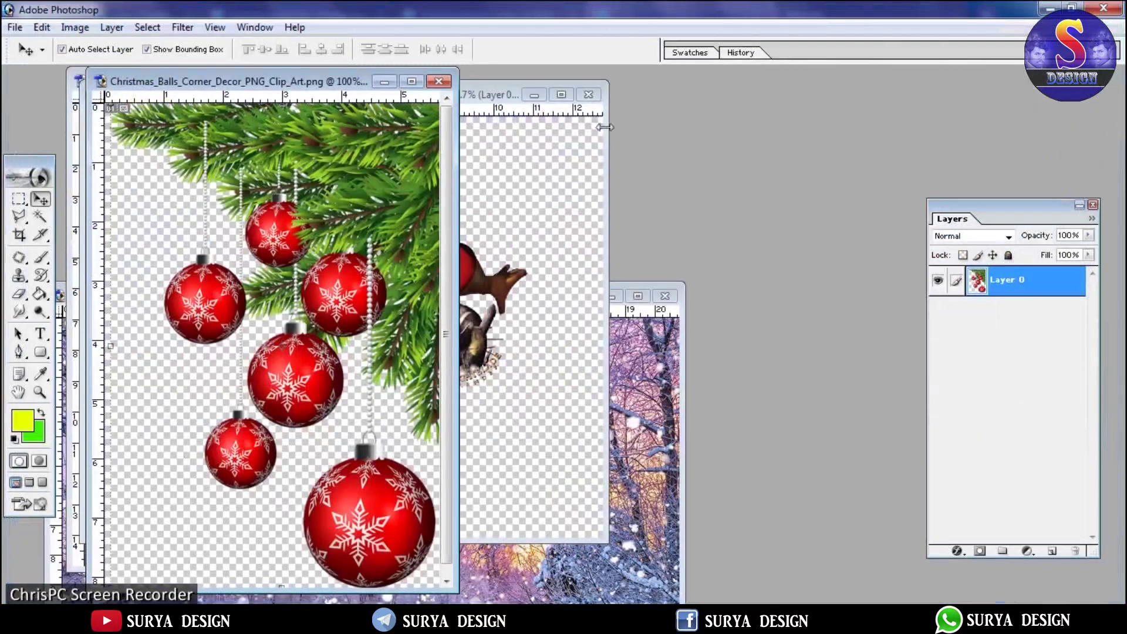
double_click(796, 192)
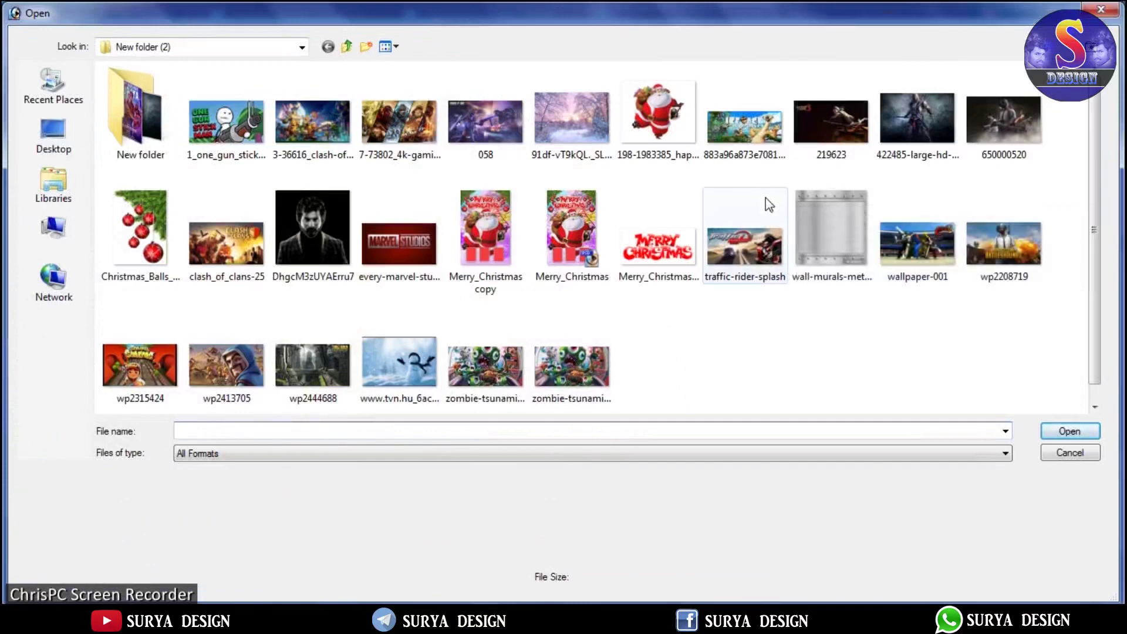
double_click(643, 241)
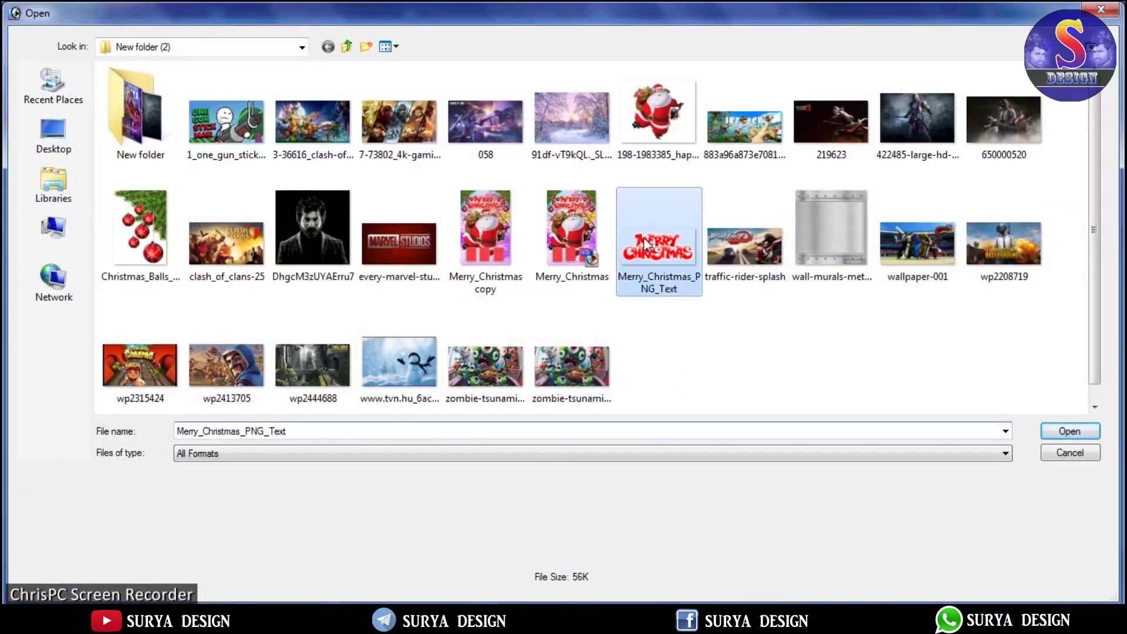
Step: Minimize the three image windows and close the duplicate snow-image document
click(379, 83)
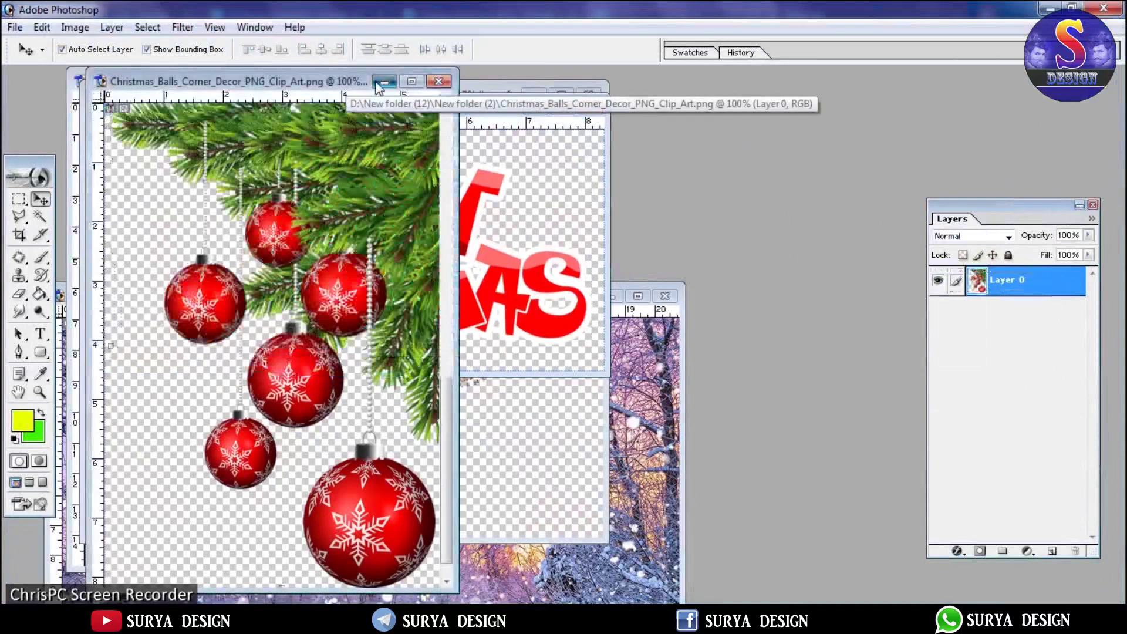
click(535, 108)
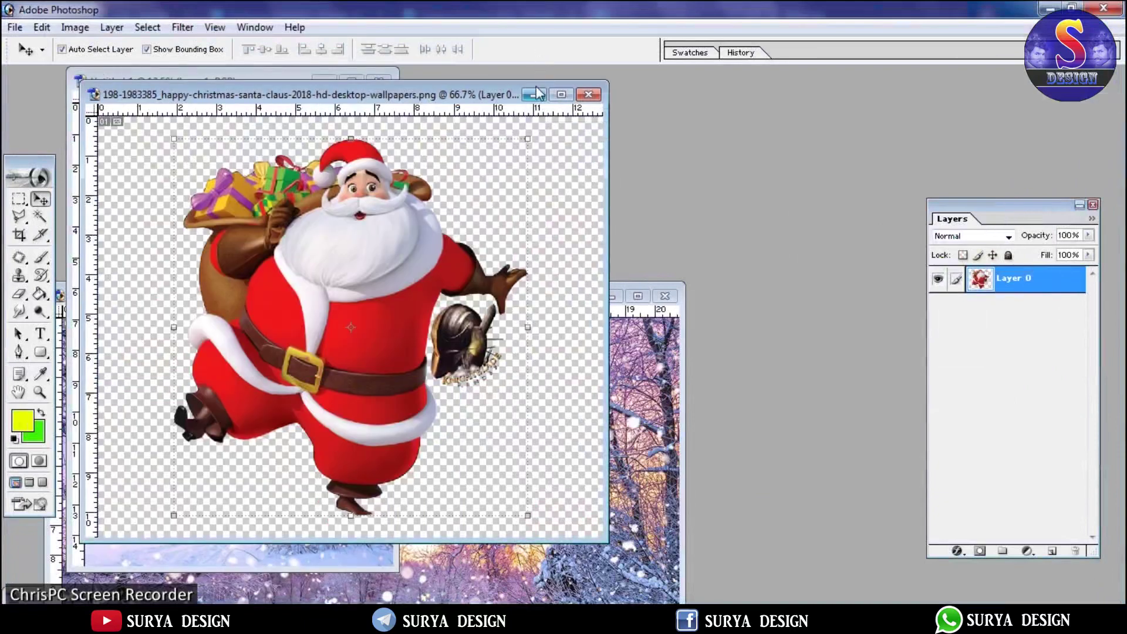
click(534, 94)
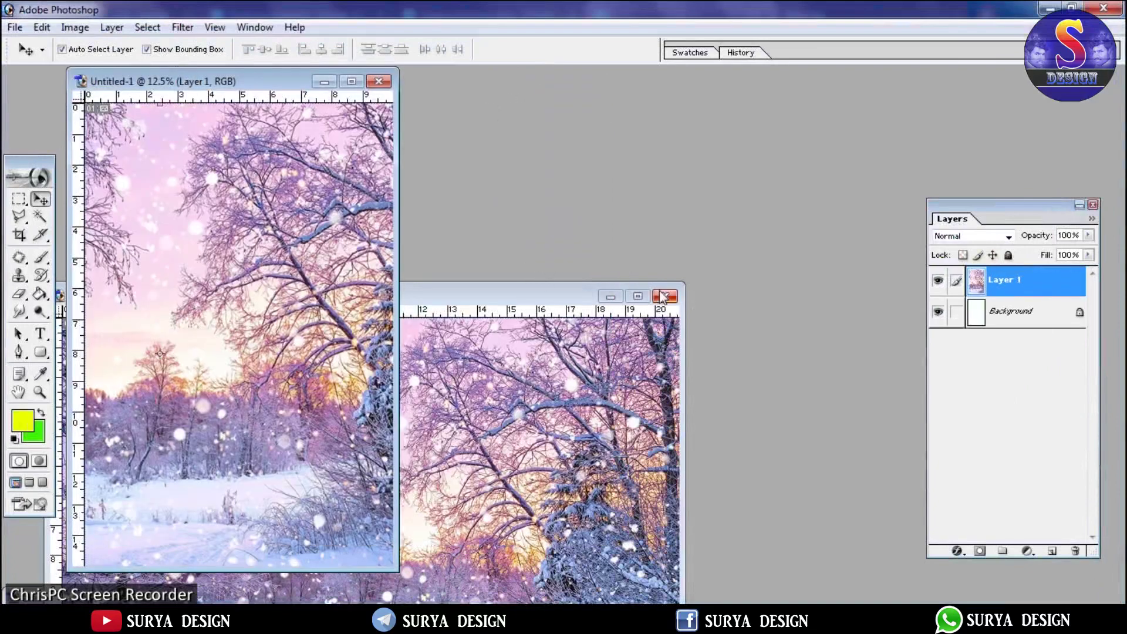
click(664, 296)
click(351, 81)
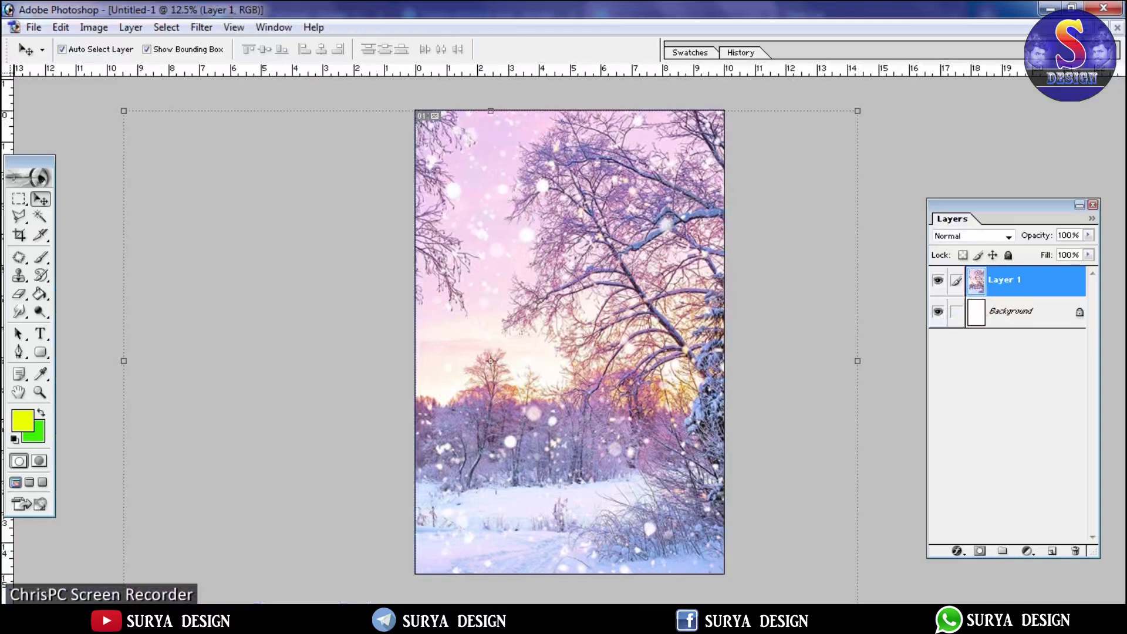
click(1104, 27)
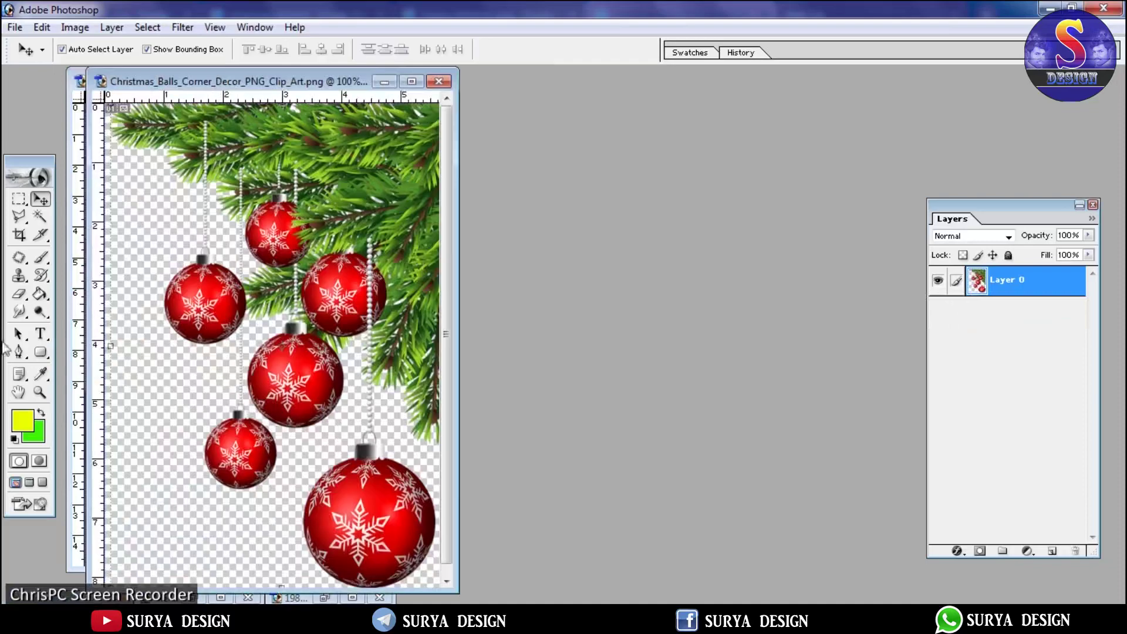
Step: Copy the ornament corner (Layer 2) and title (Layer 3) in, ornaments top-right
drag(155, 73, 431, 122)
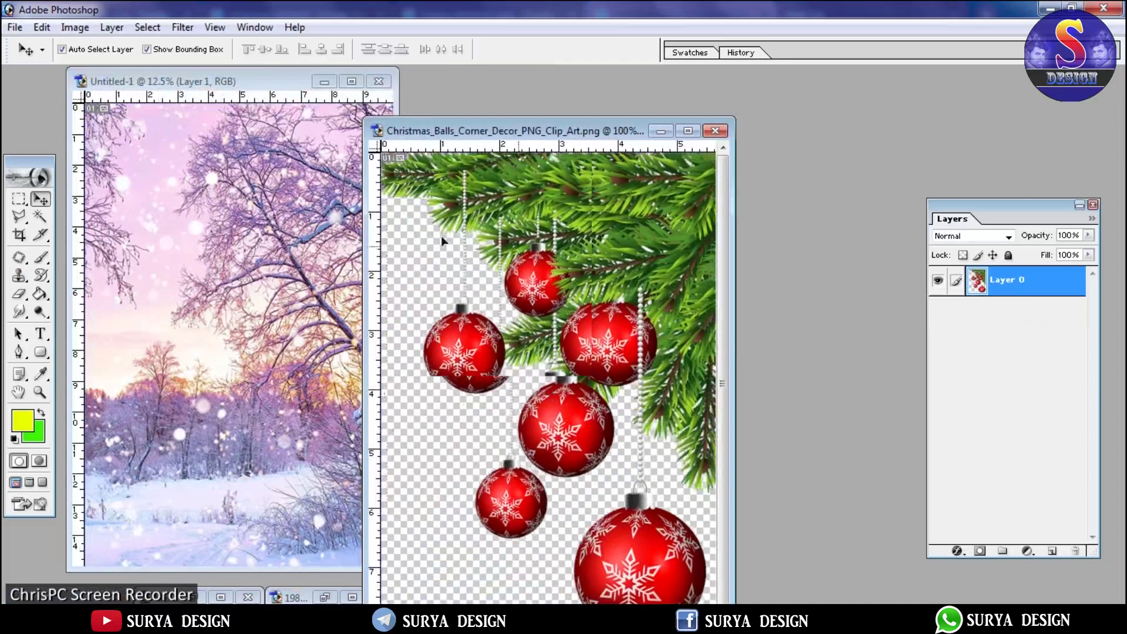
drag(558, 352, 298, 211)
click(716, 132)
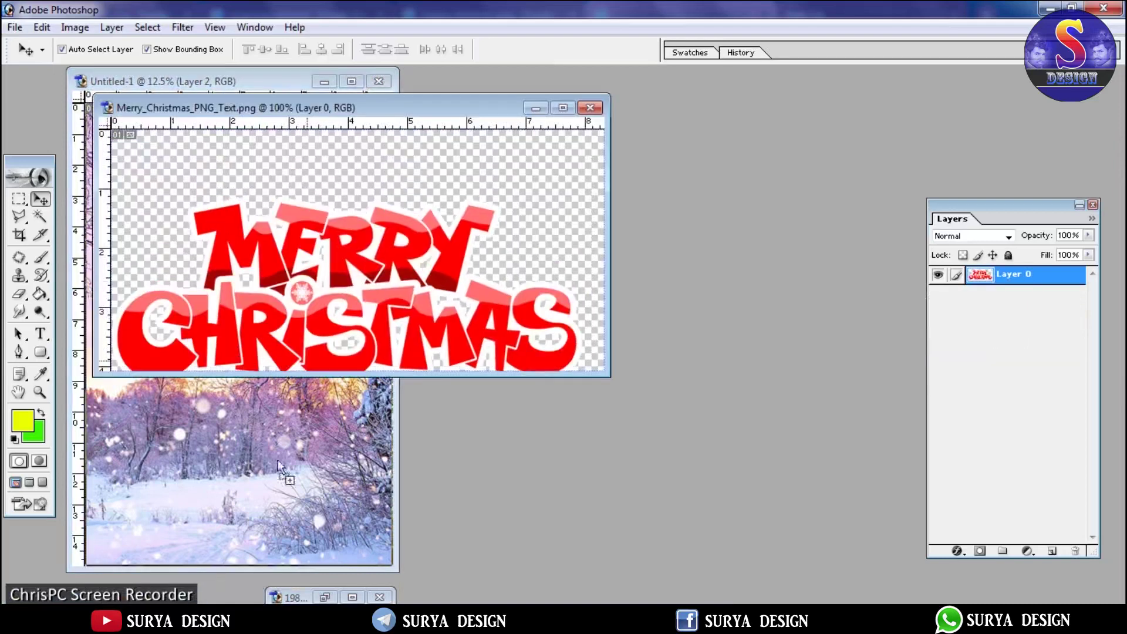
drag(272, 470, 272, 470)
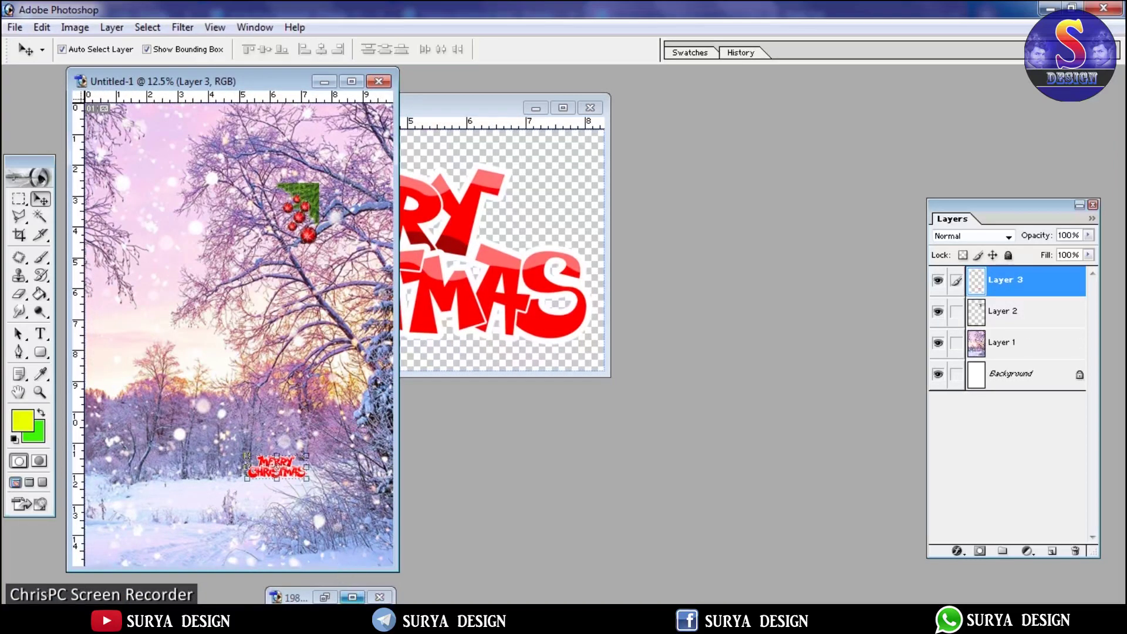
click(595, 107)
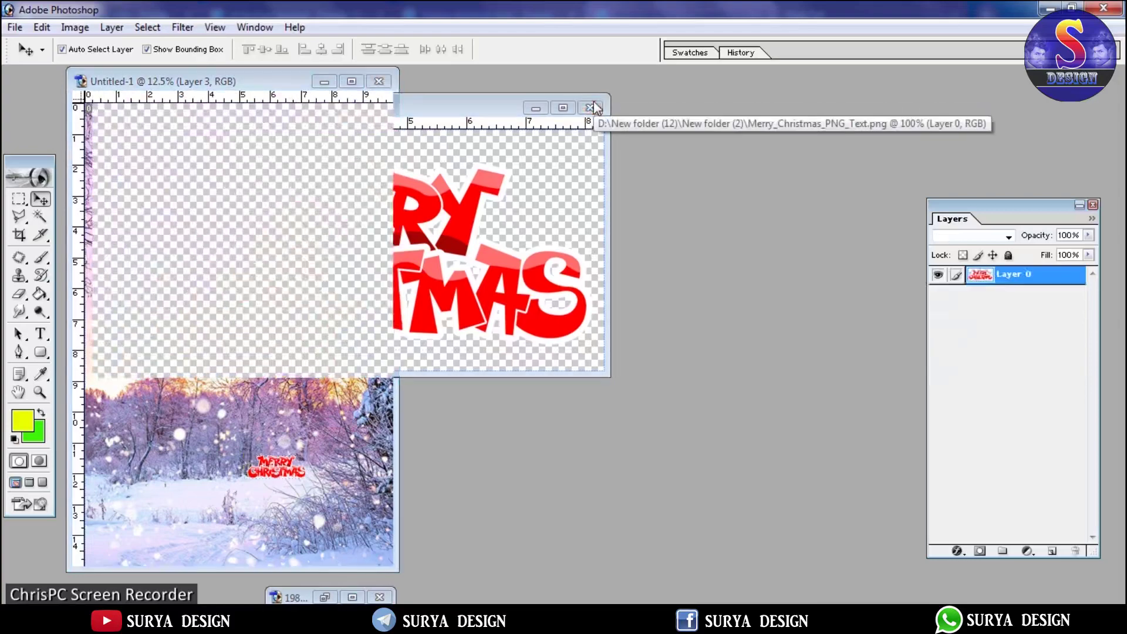
click(352, 83)
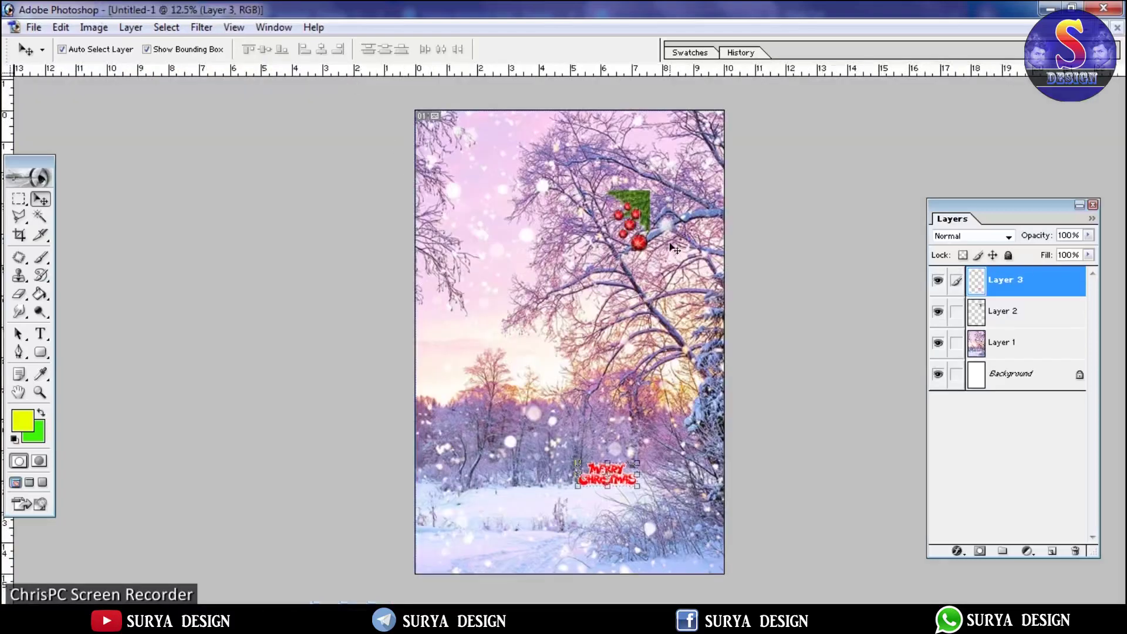
drag(640, 201, 715, 129)
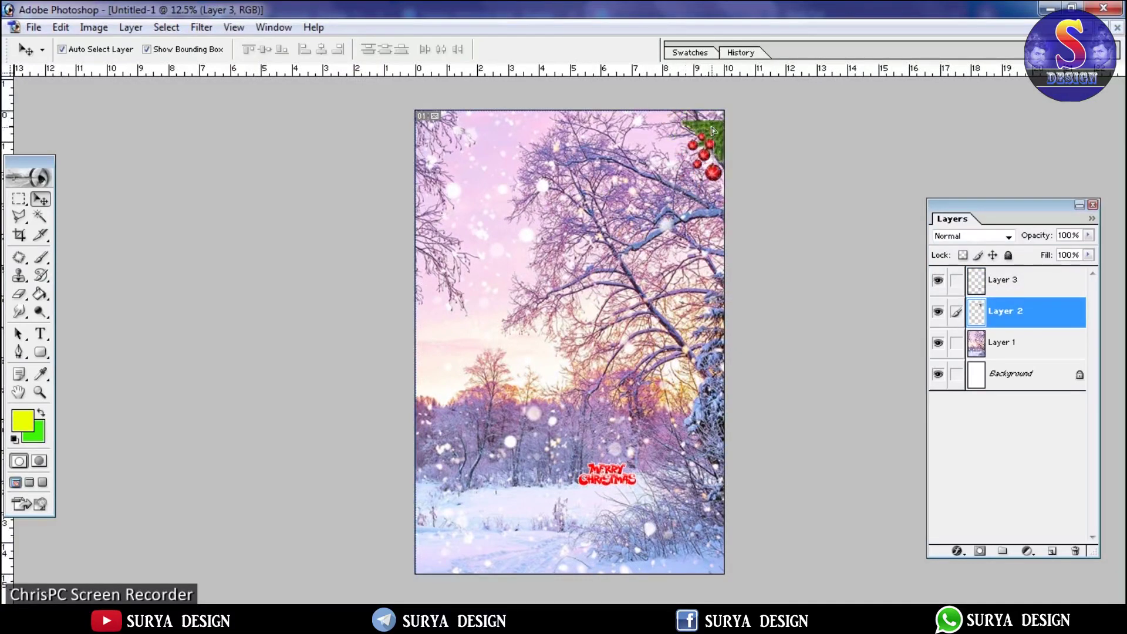
drag(709, 116, 716, 129)
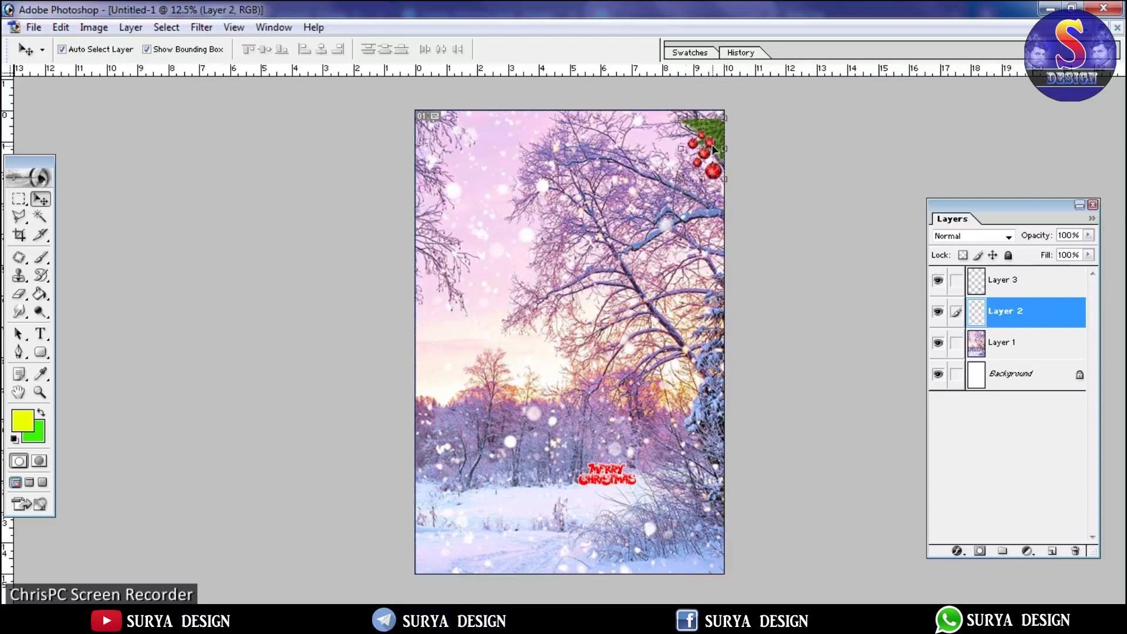
Step: Scale the top-right ornament corner proportionally to 248.6% and commit it
key(ctrl+z)
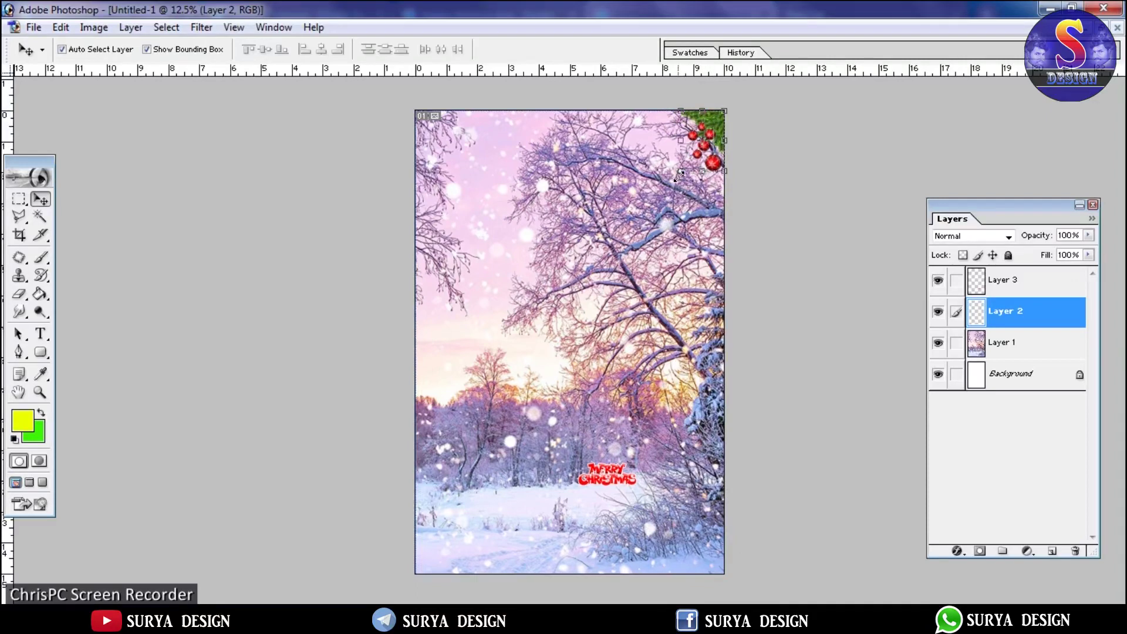
drag(679, 175, 633, 239)
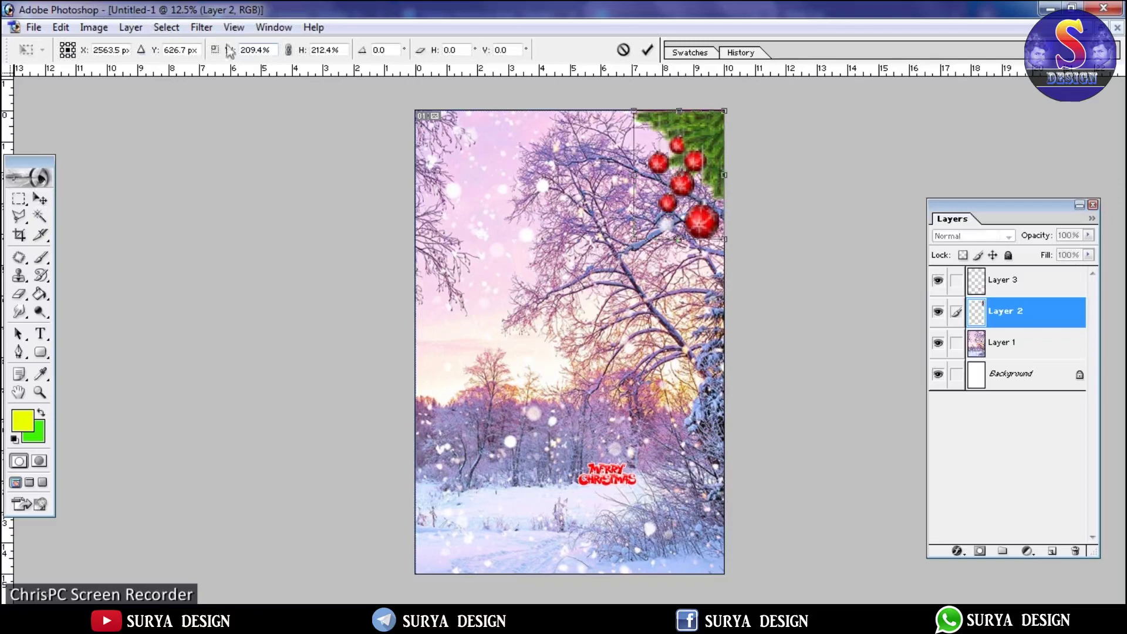
click(288, 50)
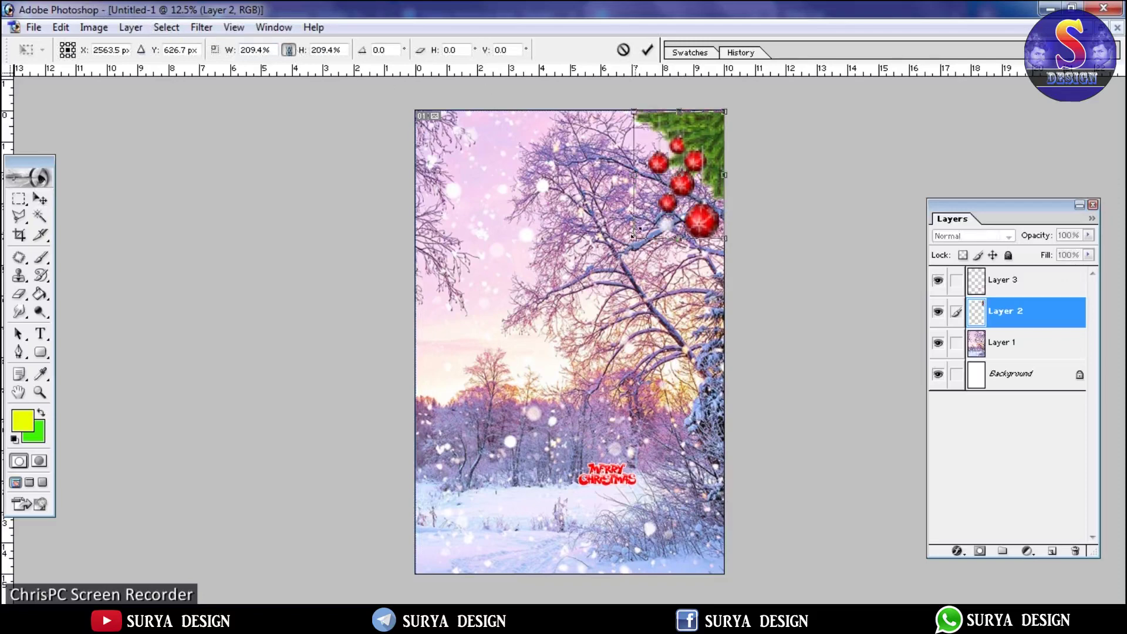
drag(635, 232, 619, 256)
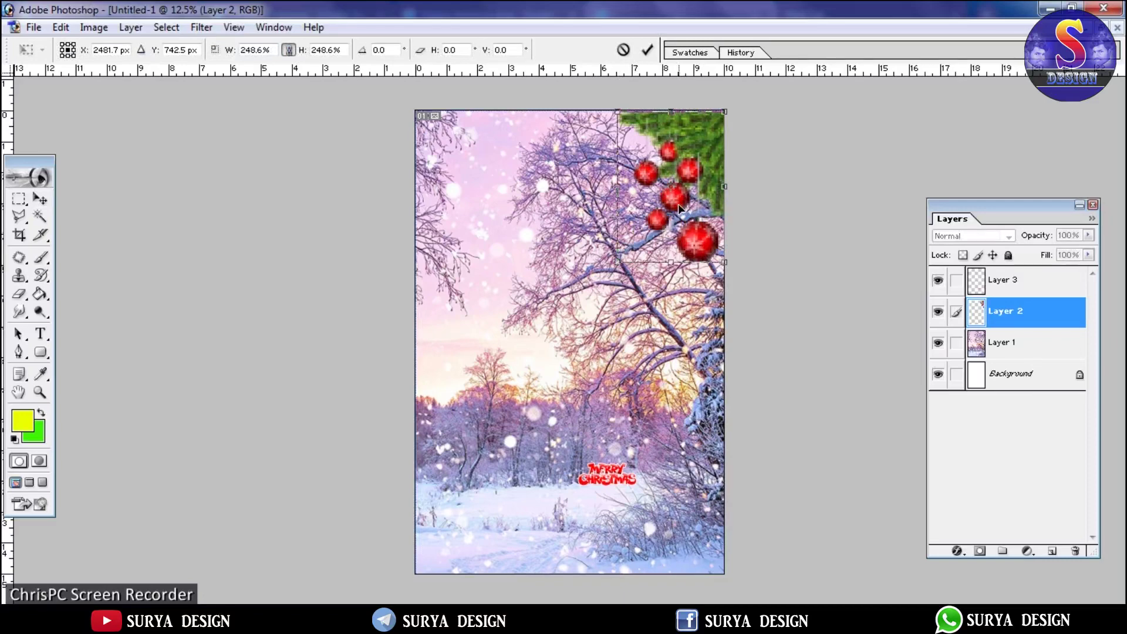
drag(678, 203, 675, 221)
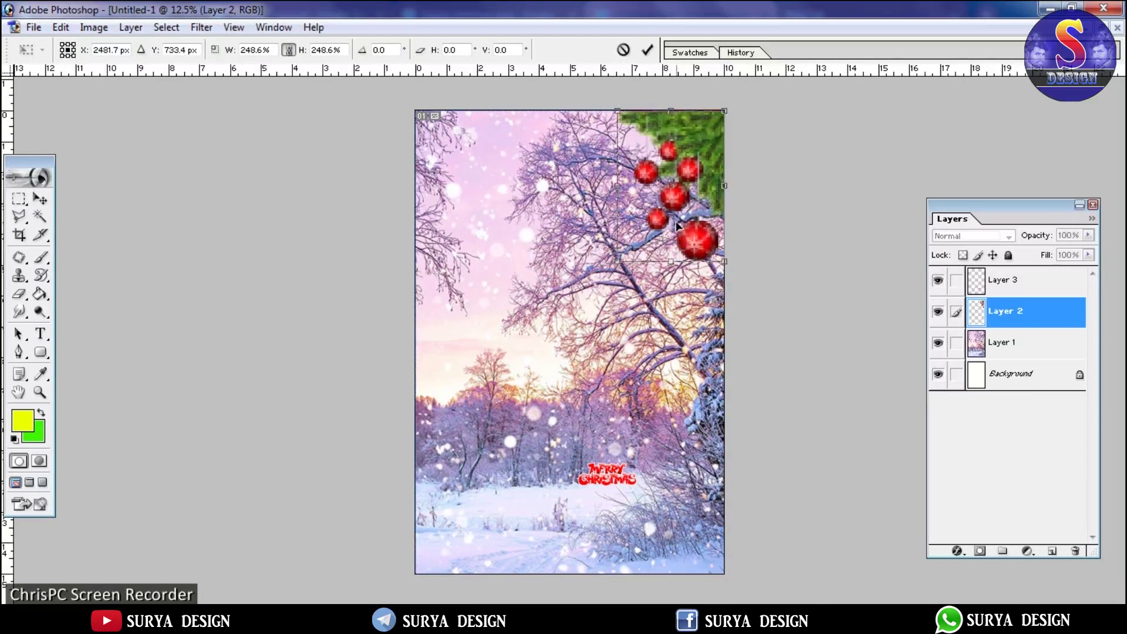
key(Return)
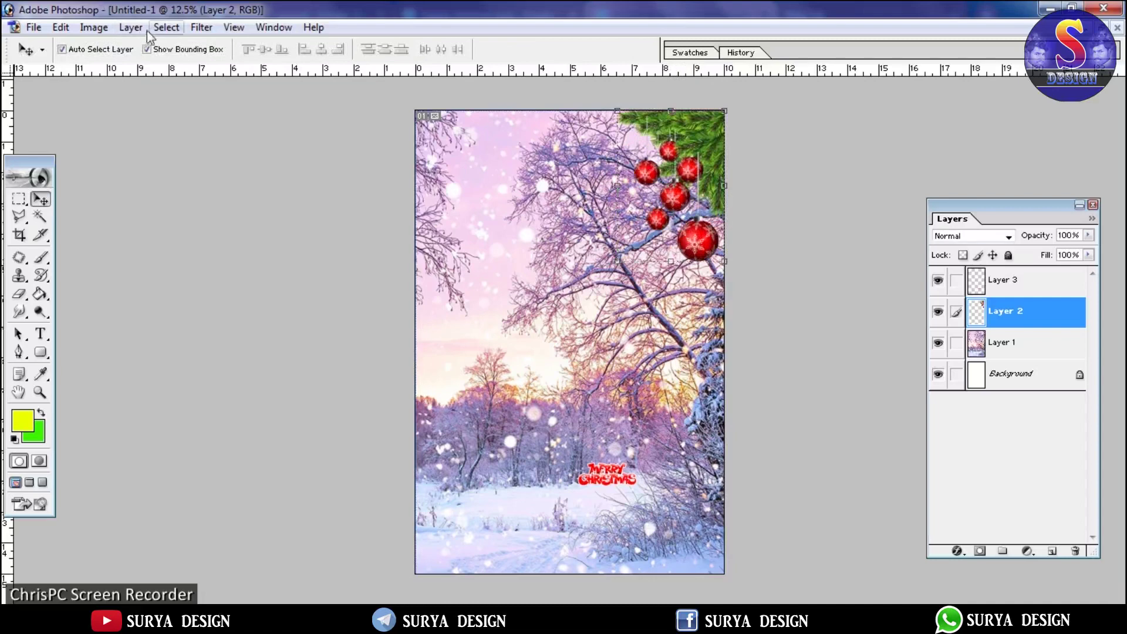
click(119, 28)
mouse_move(176, 46)
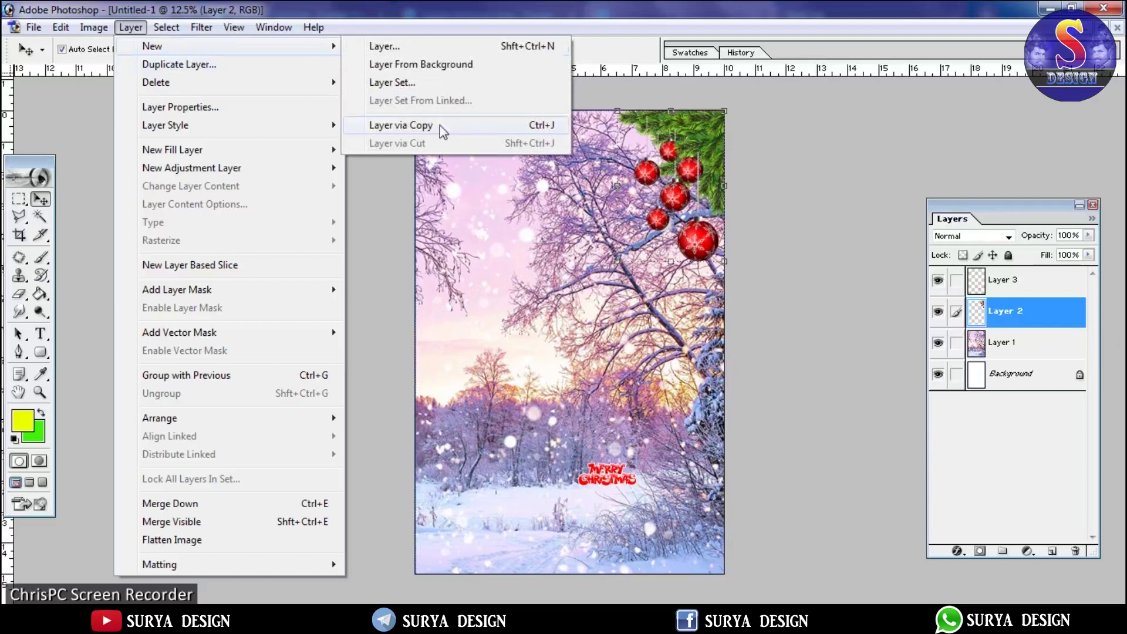
Step: Duplicate the ornament corner, flip it horizontally, and place the copy top-left
click(439, 125)
key(ctrl+t)
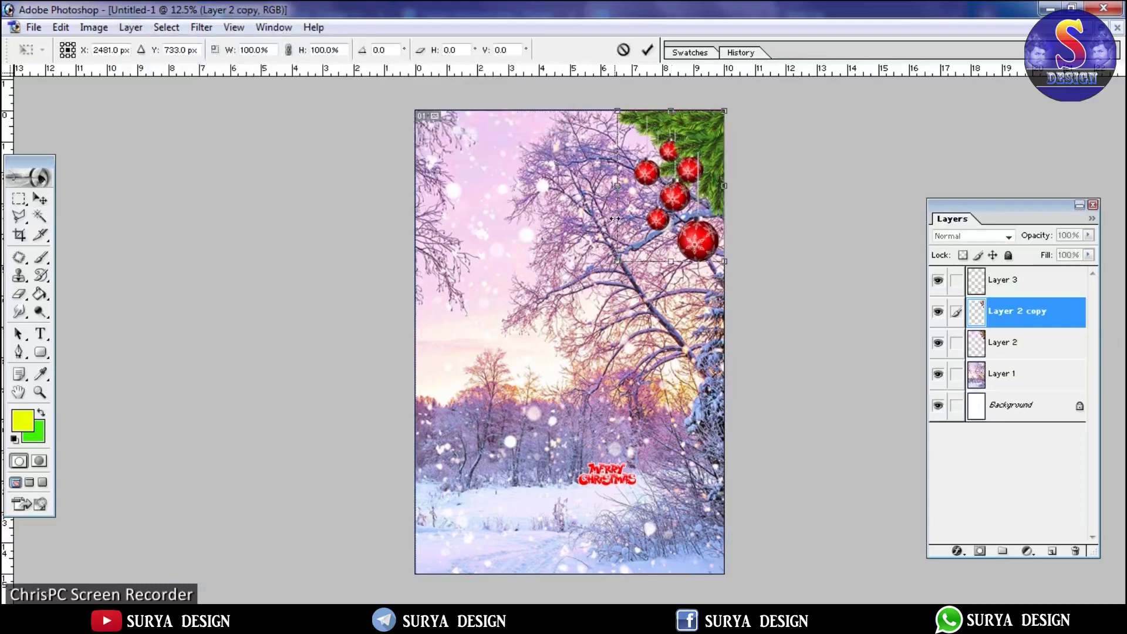
right_click(572, 229)
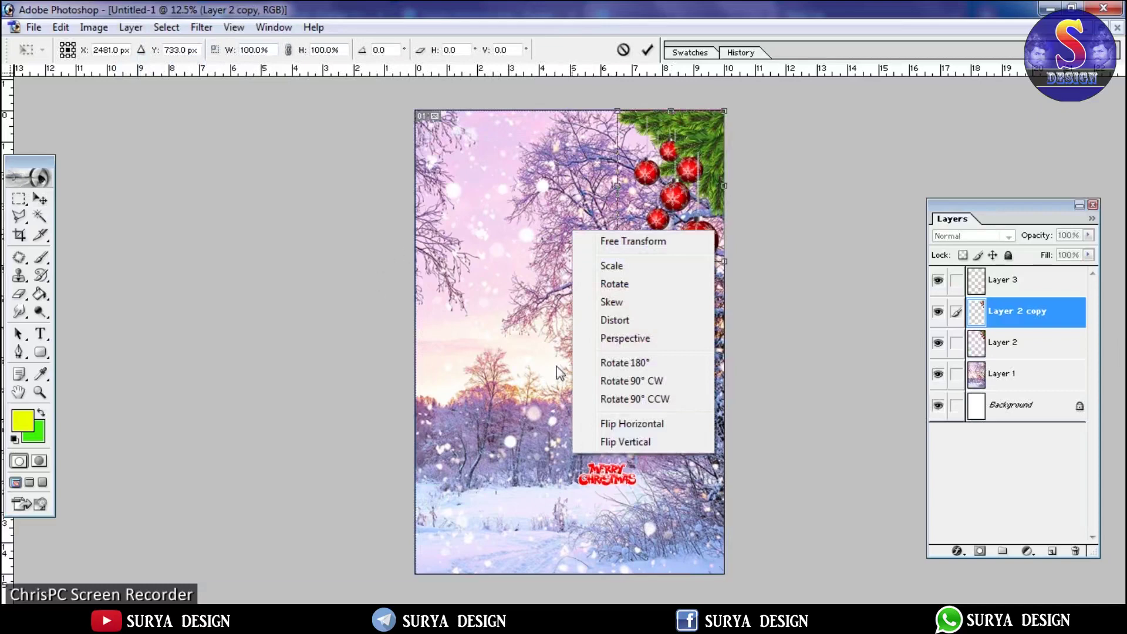
click(631, 423)
drag(658, 182, 449, 182)
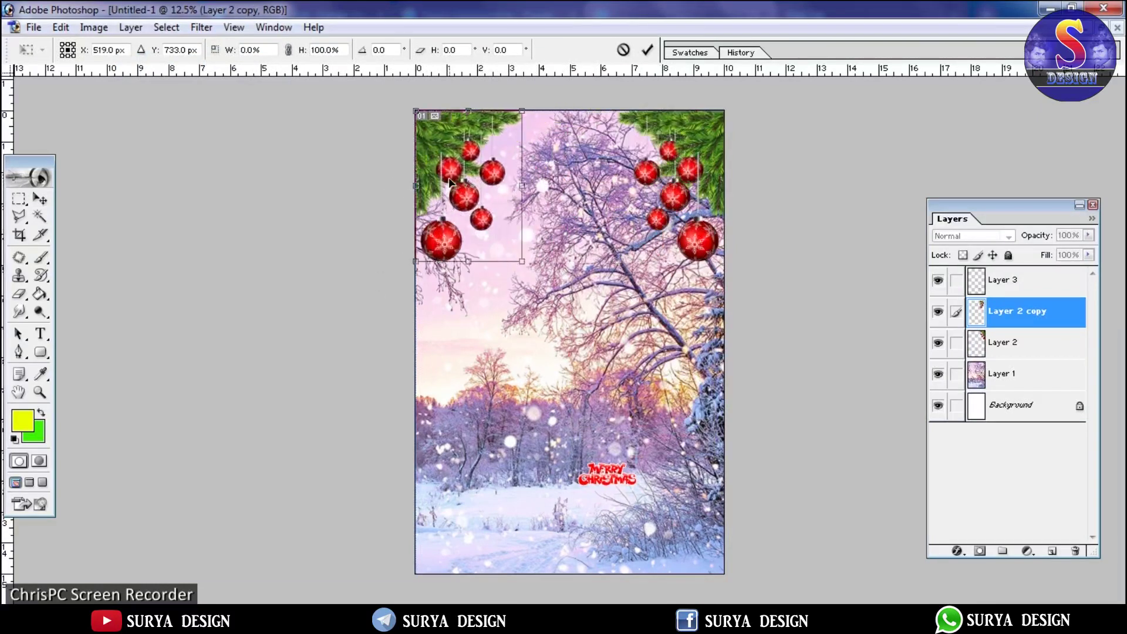
key(Return)
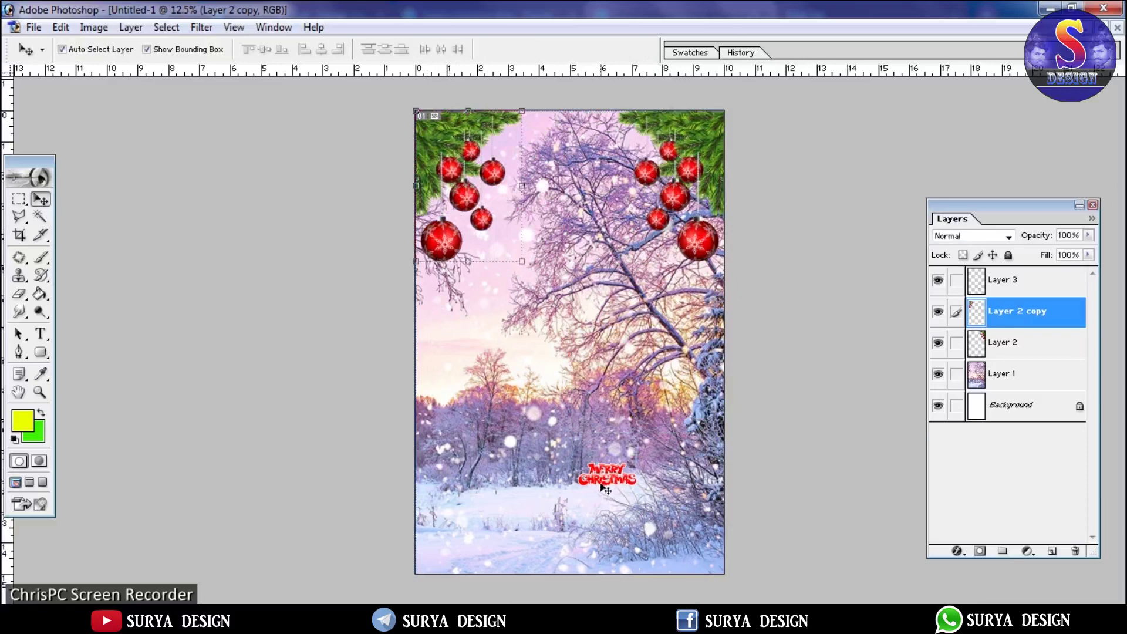
Step: Scale the MERRY CHRISTMAS title proportionally to about 369%, centred at the top
drag(605, 487, 588, 210)
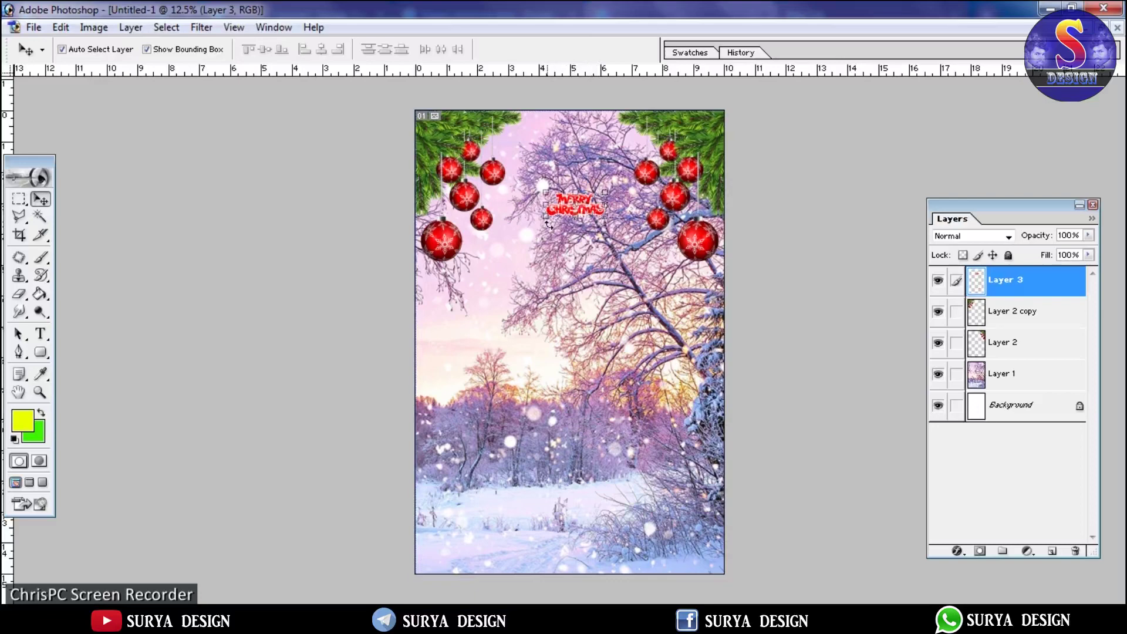
drag(544, 220, 361, 376)
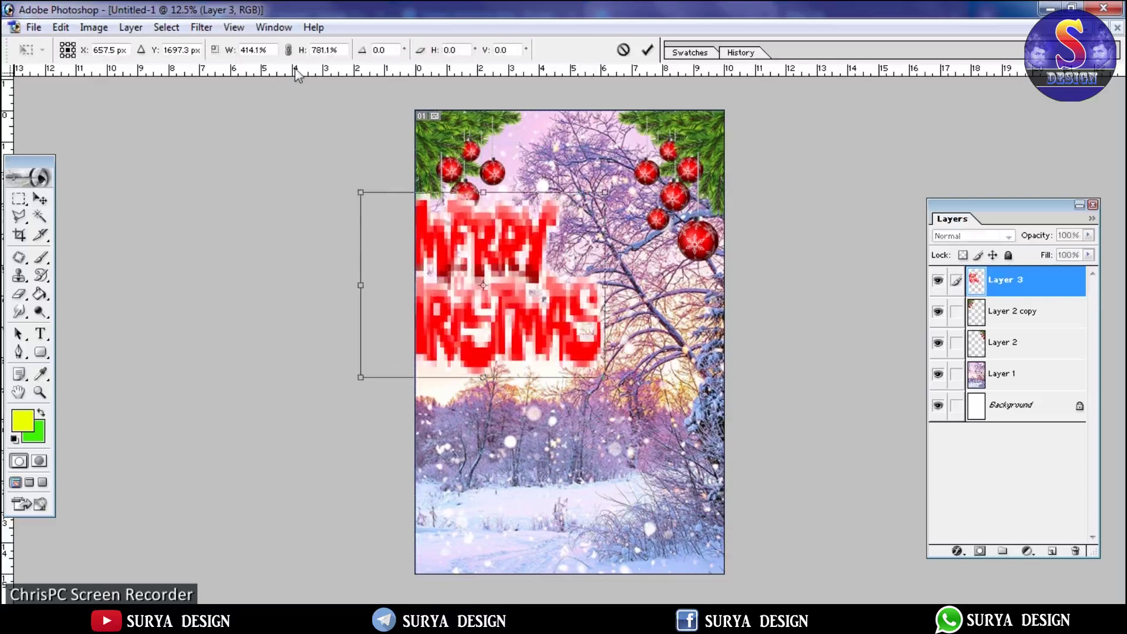
click(288, 50)
mouse_move(499, 284)
mouse_down()
mouse_move(583, 206)
mouse_move(583, 193)
mouse_up()
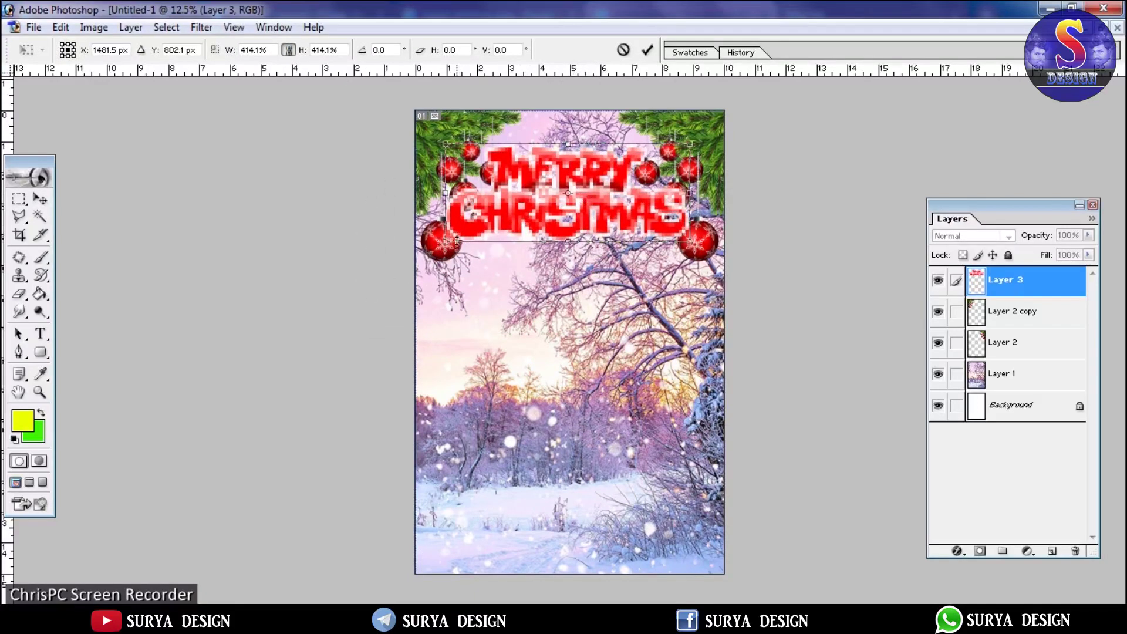
drag(440, 242, 510, 208)
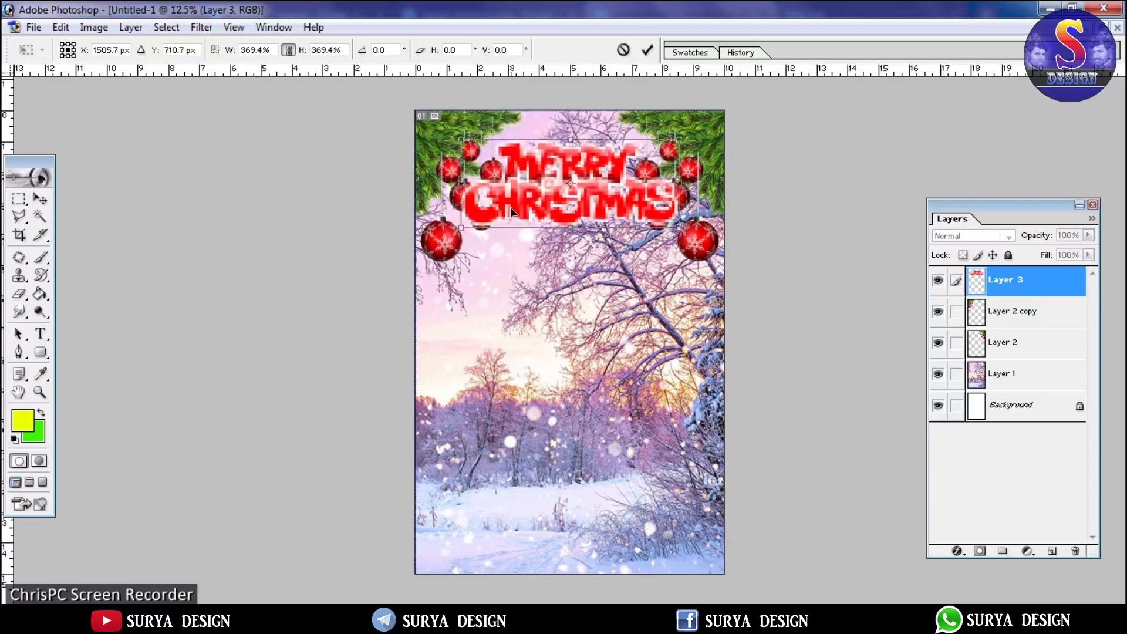
key(Return)
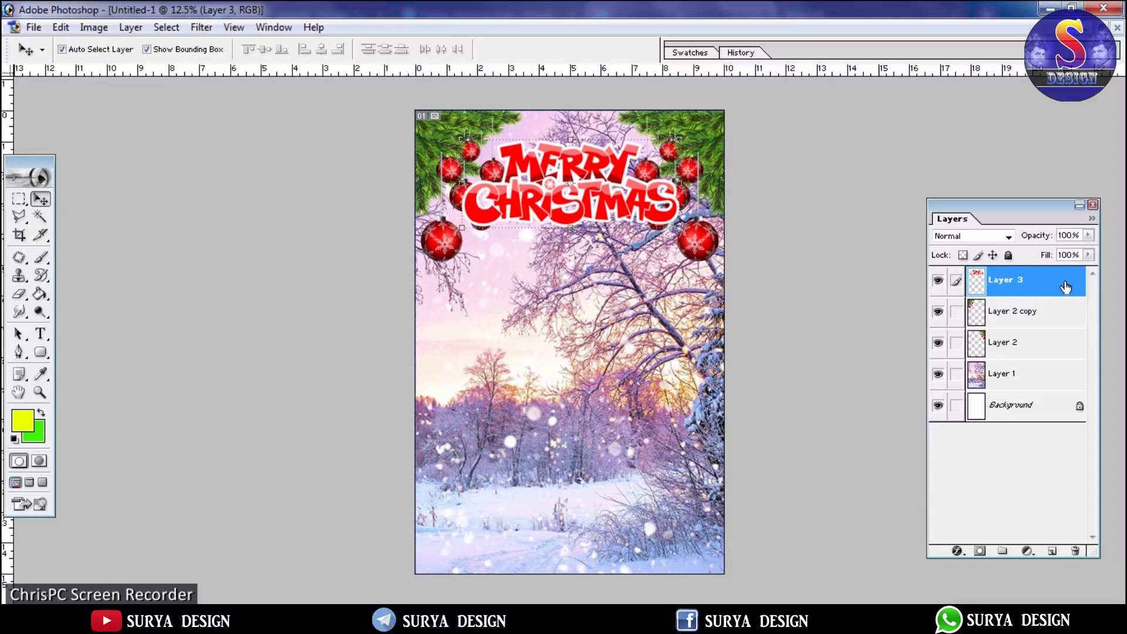
Step: Give Layer 3 a Multiply, 75% opacity, 120° drop shadow sized 92 px
double_click(1050, 280)
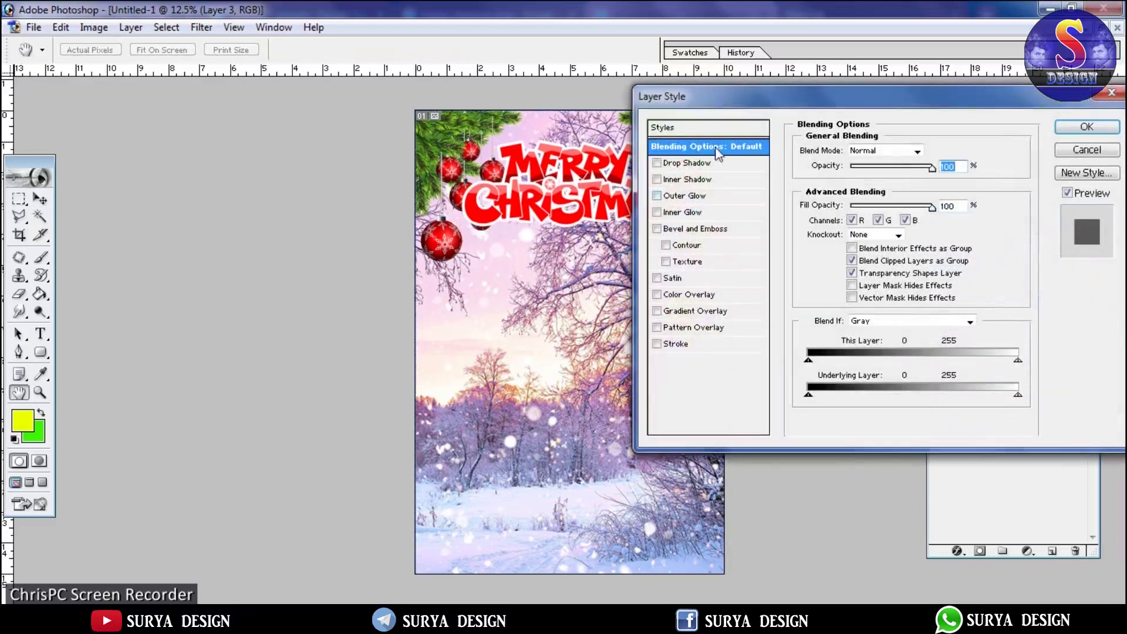
click(693, 165)
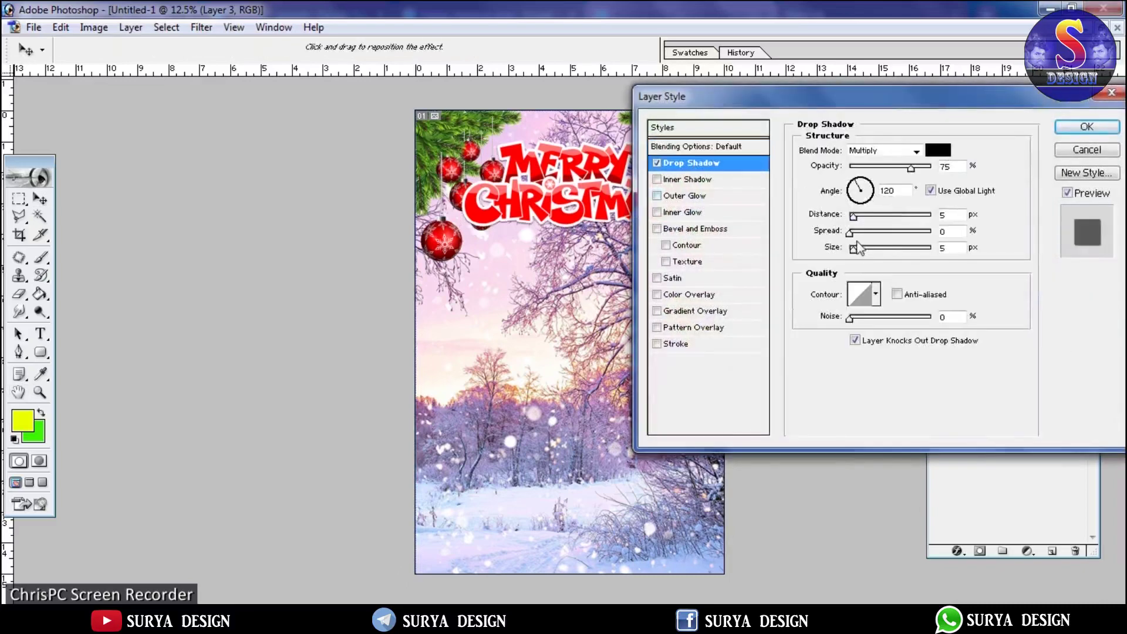
drag(853, 249, 882, 249)
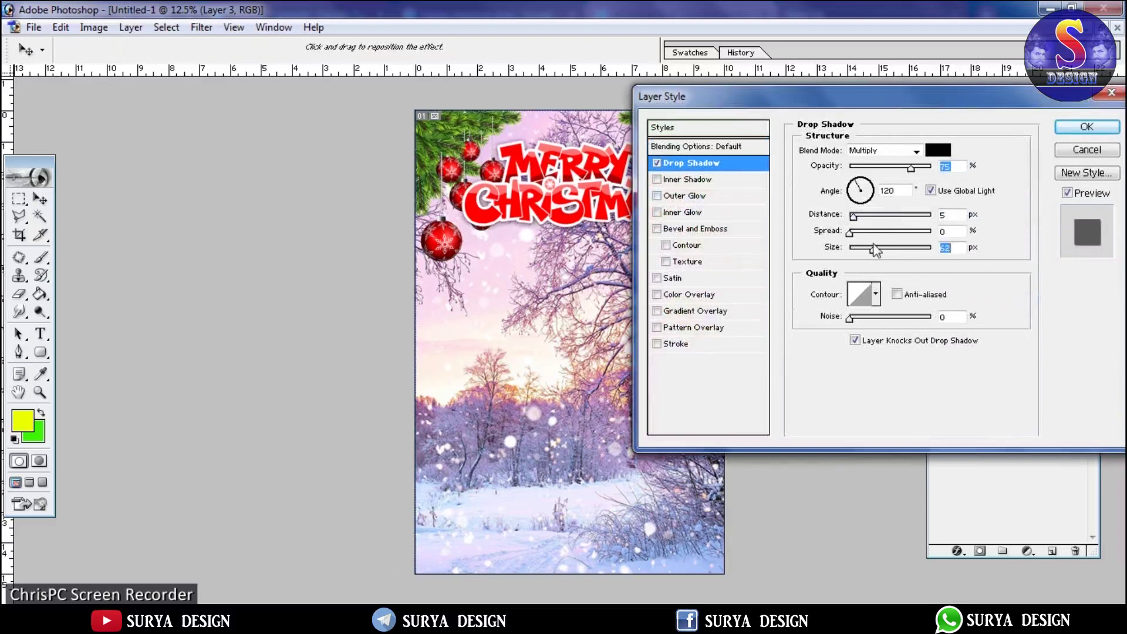
click(1086, 126)
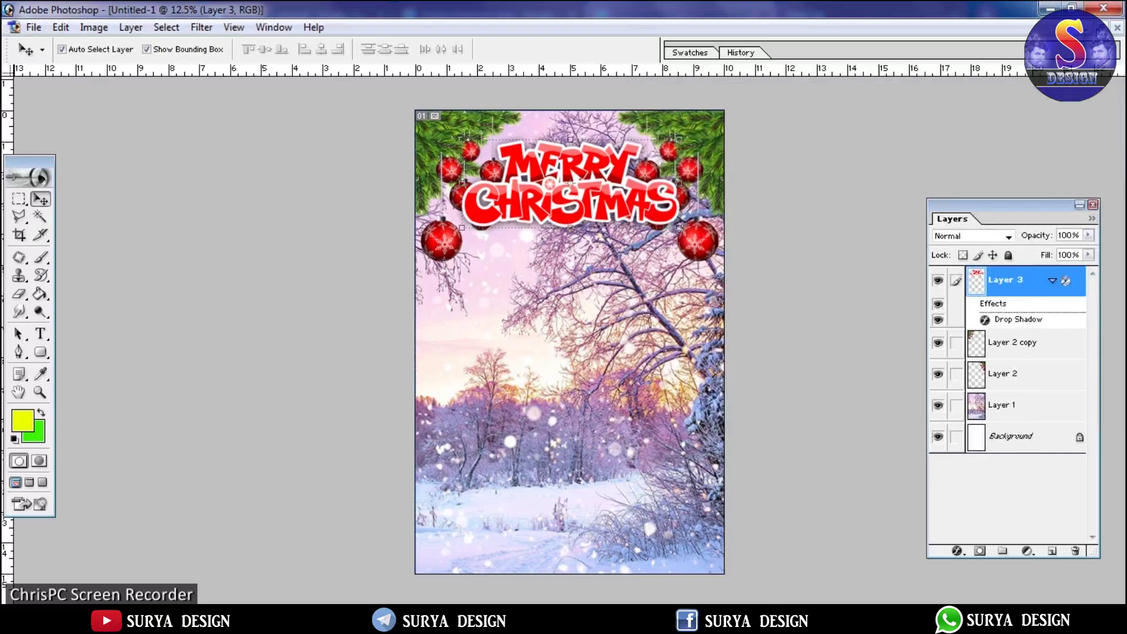
Step: Copy the Santa image from its PNG document into the poster as a new layer
click(1106, 27)
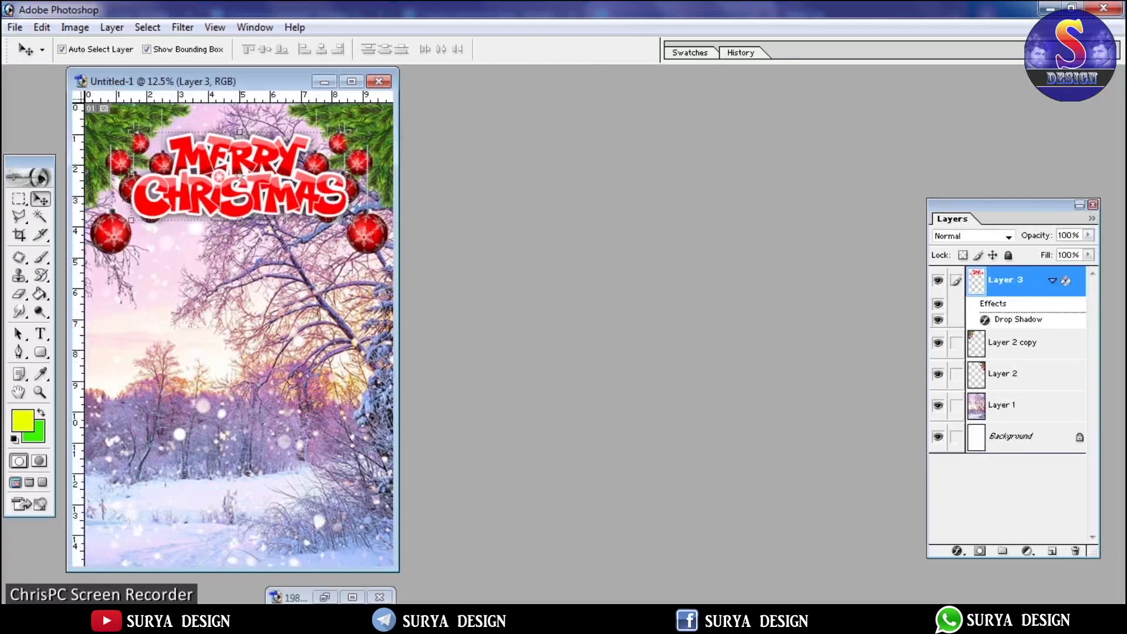
click(324, 596)
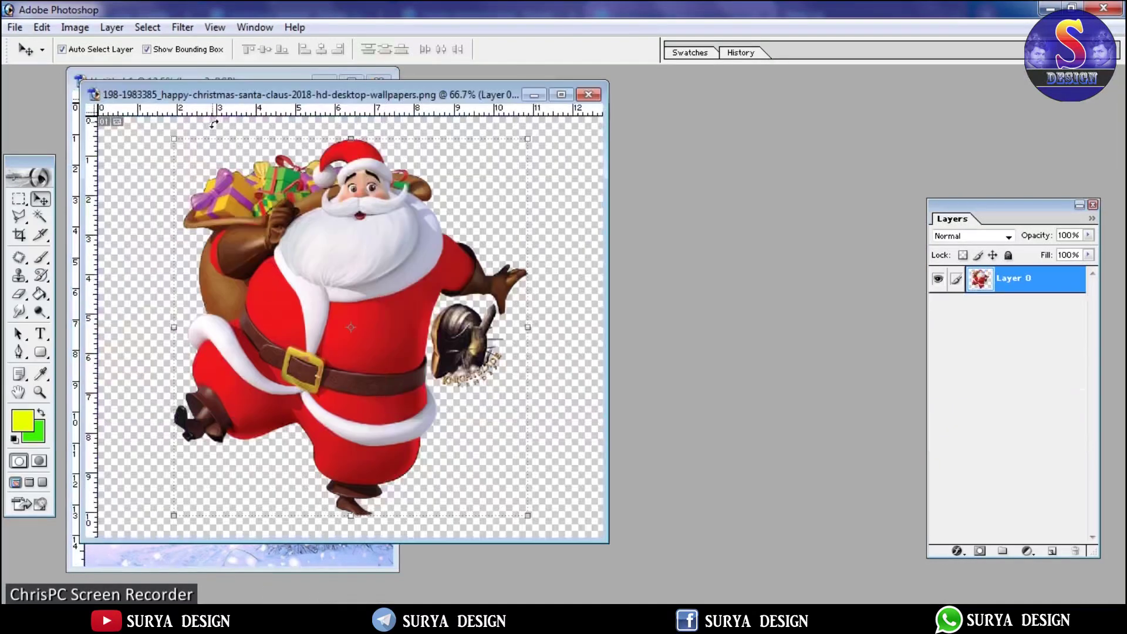
mouse_move(251, 94)
mouse_down()
mouse_move(528, 95)
mouse_move(745, 121)
mouse_up()
drag(855, 258, 282, 319)
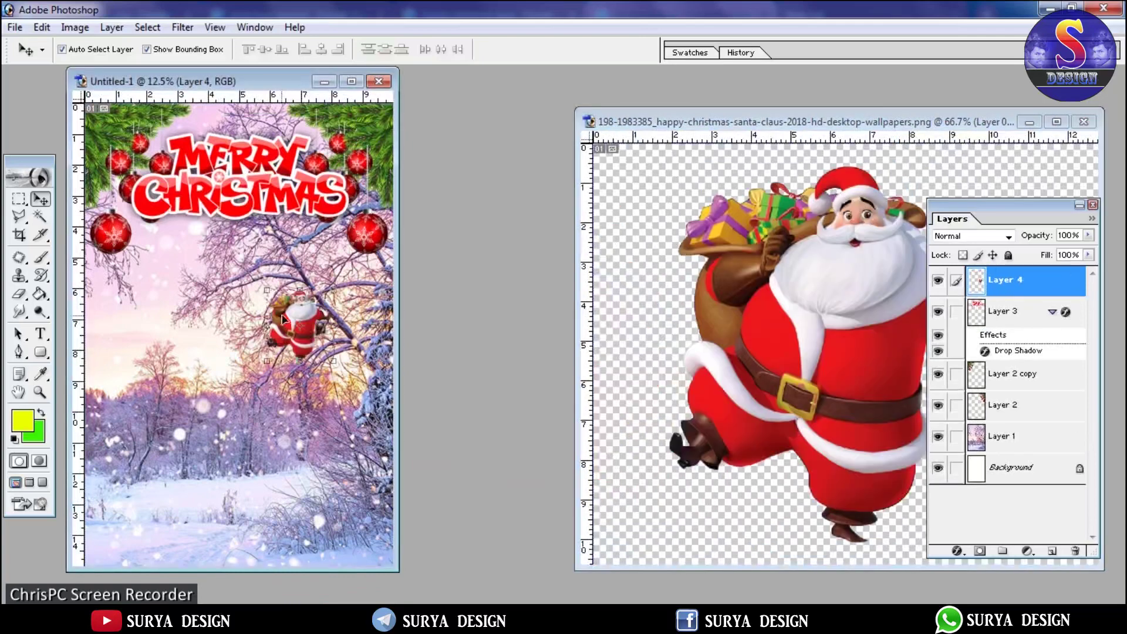
click(352, 82)
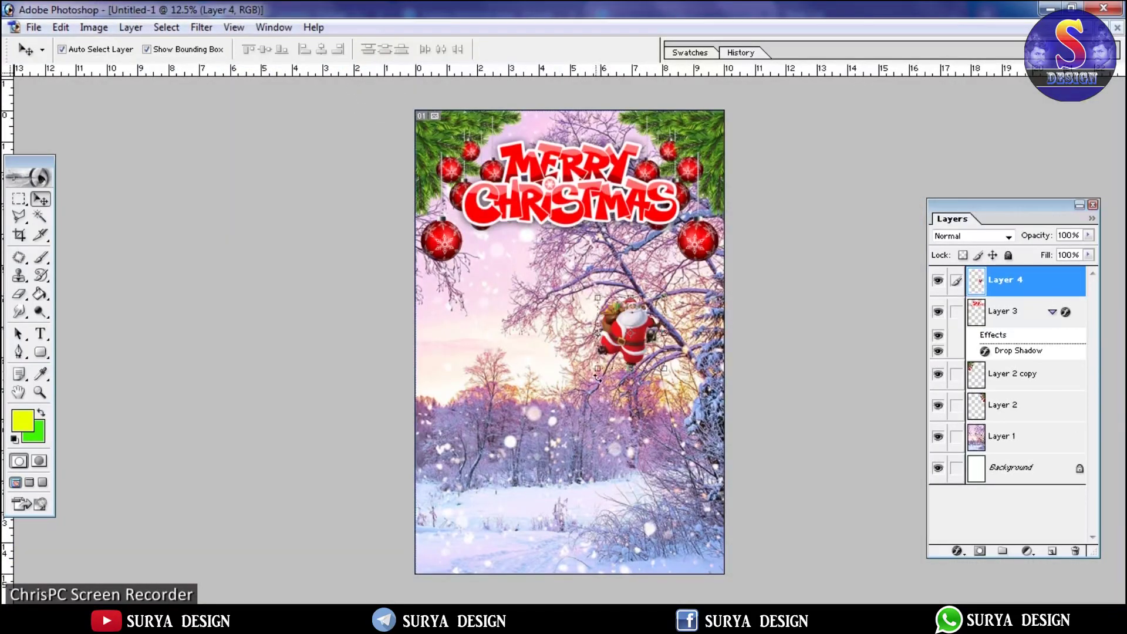
Step: Scale Santa to about 400% with locked proportions and centre him below the title
drag(597, 365, 514, 519)
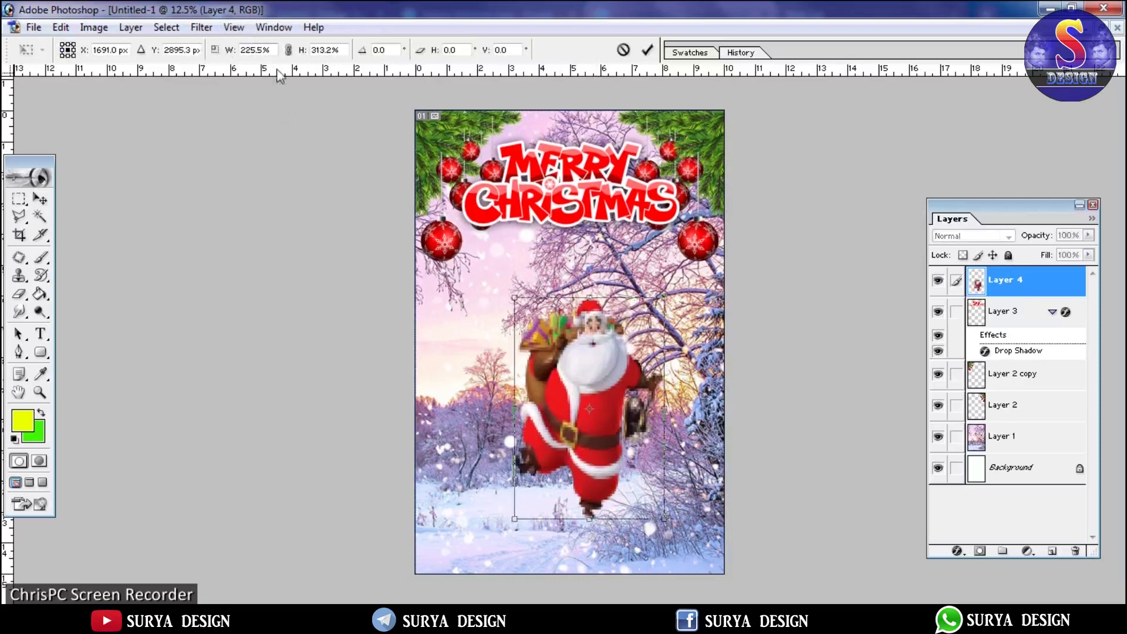
click(288, 50)
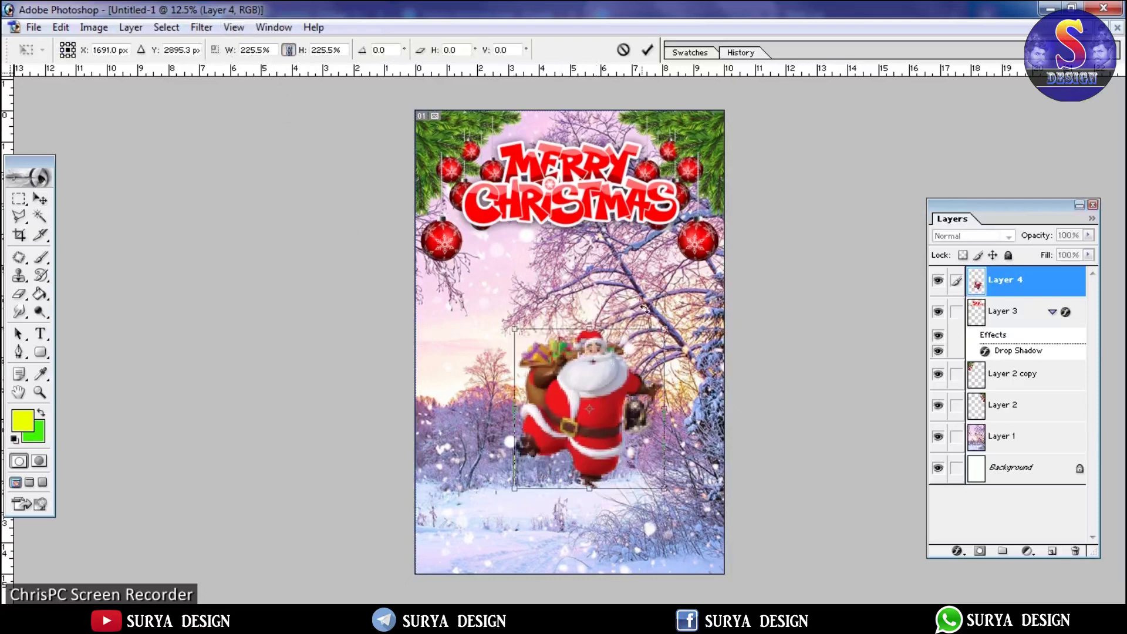
drag(668, 332, 757, 205)
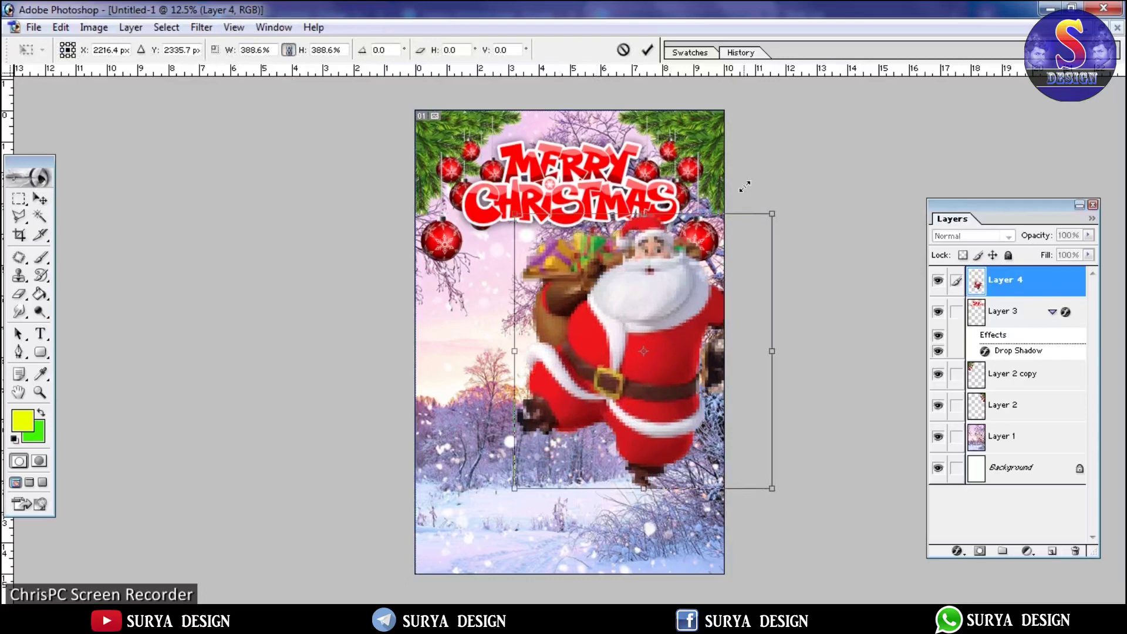
drag(635, 302, 576, 362)
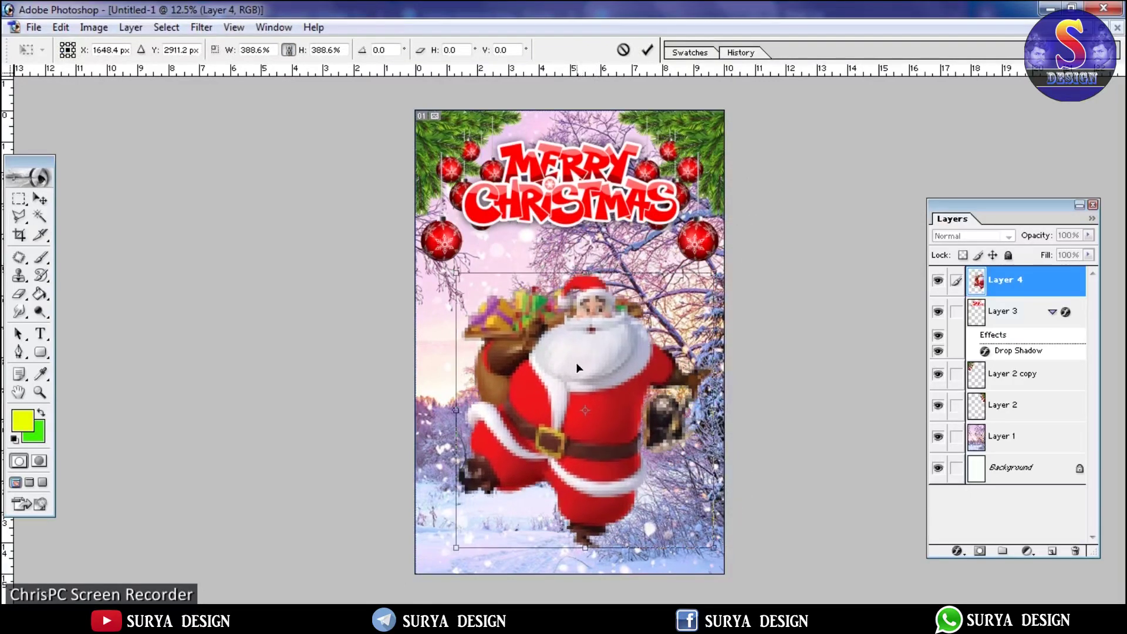
drag(717, 276, 753, 232)
drag(564, 382, 549, 374)
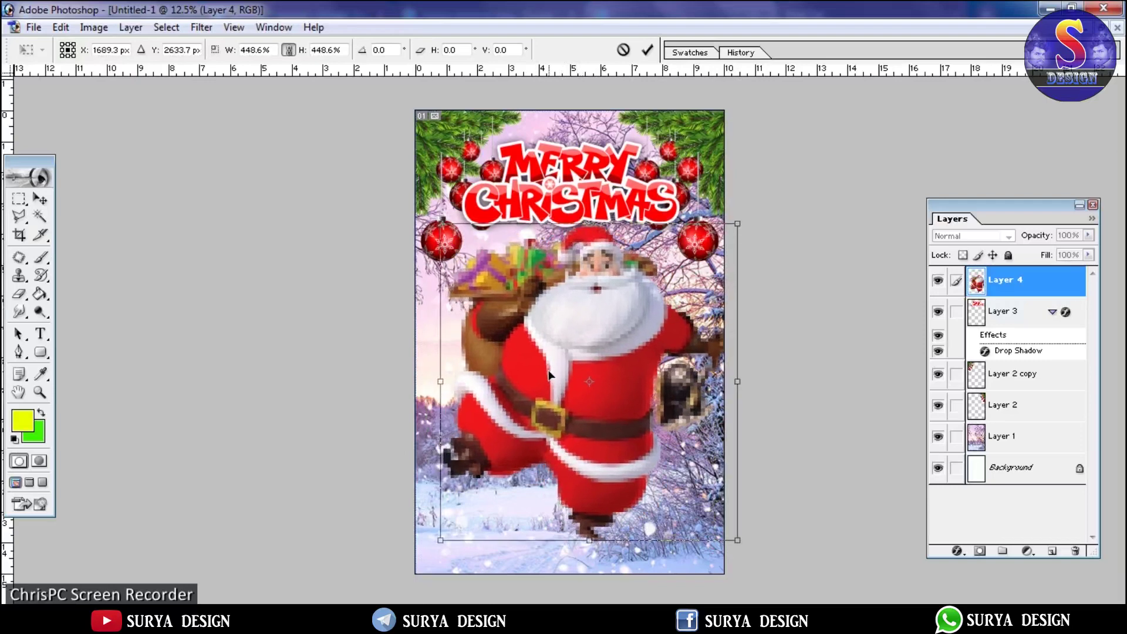
drag(443, 540, 472, 505)
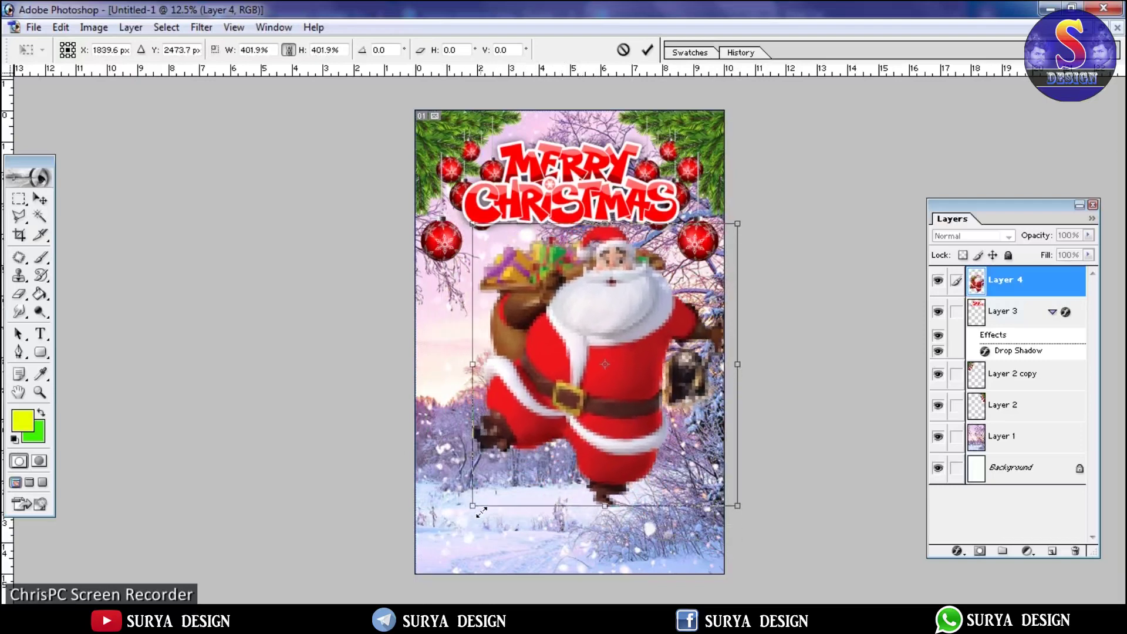
mouse_move(578, 405)
mouse_down()
mouse_move(545, 392)
mouse_move(556, 377)
mouse_up()
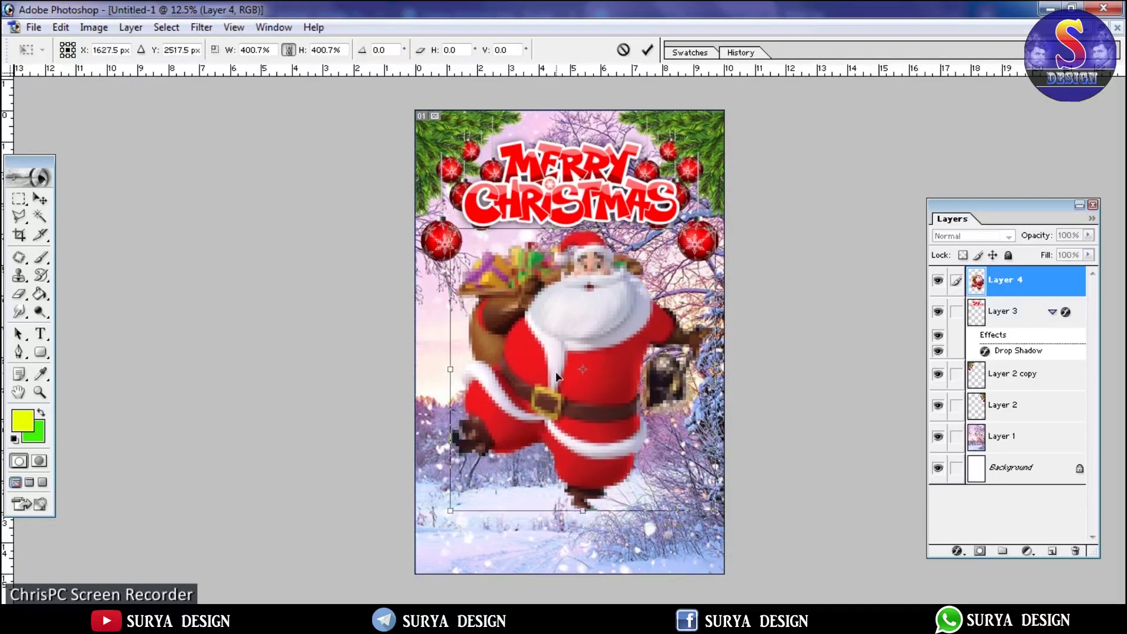
key(Return)
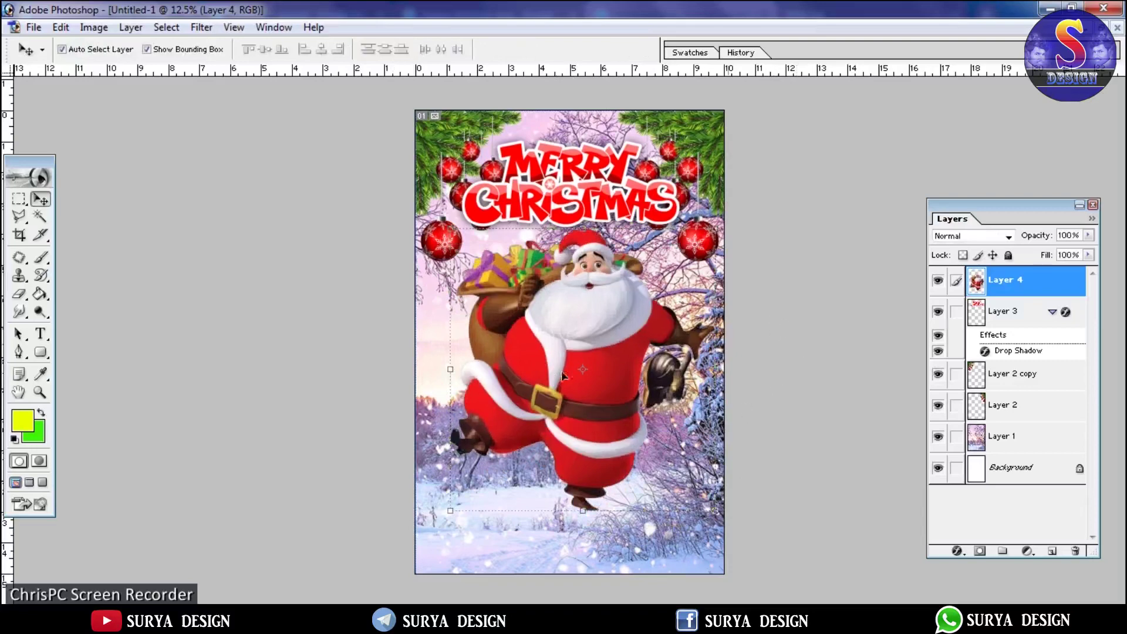
Step: On a new layer, fill a tall lower-left rectangle with pure red, then deselect
click(1050, 552)
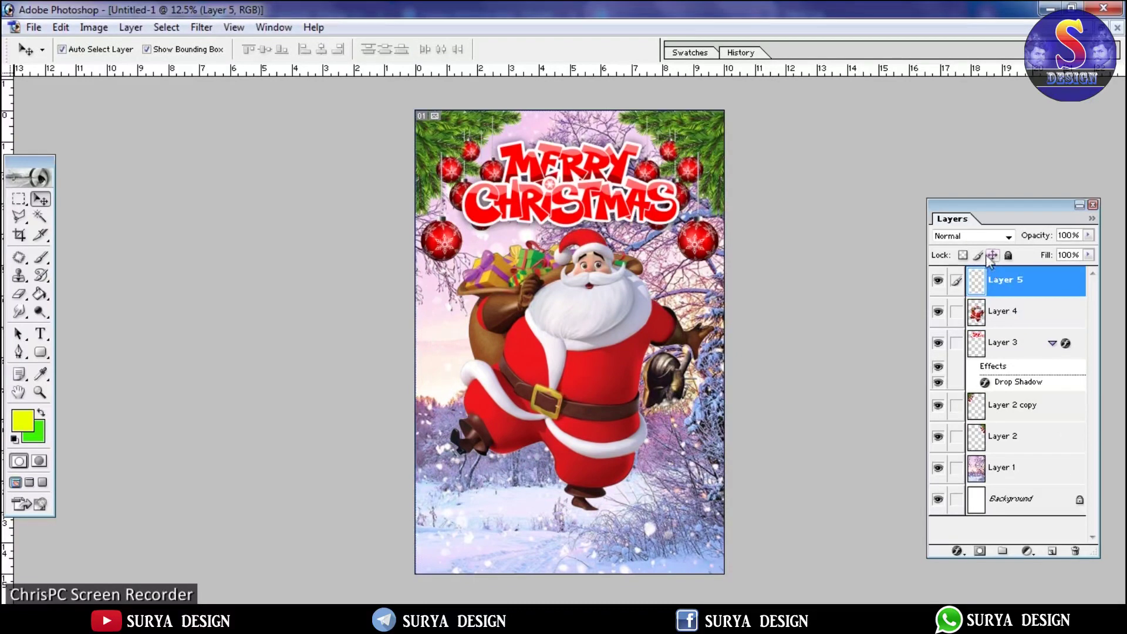
click(19, 199)
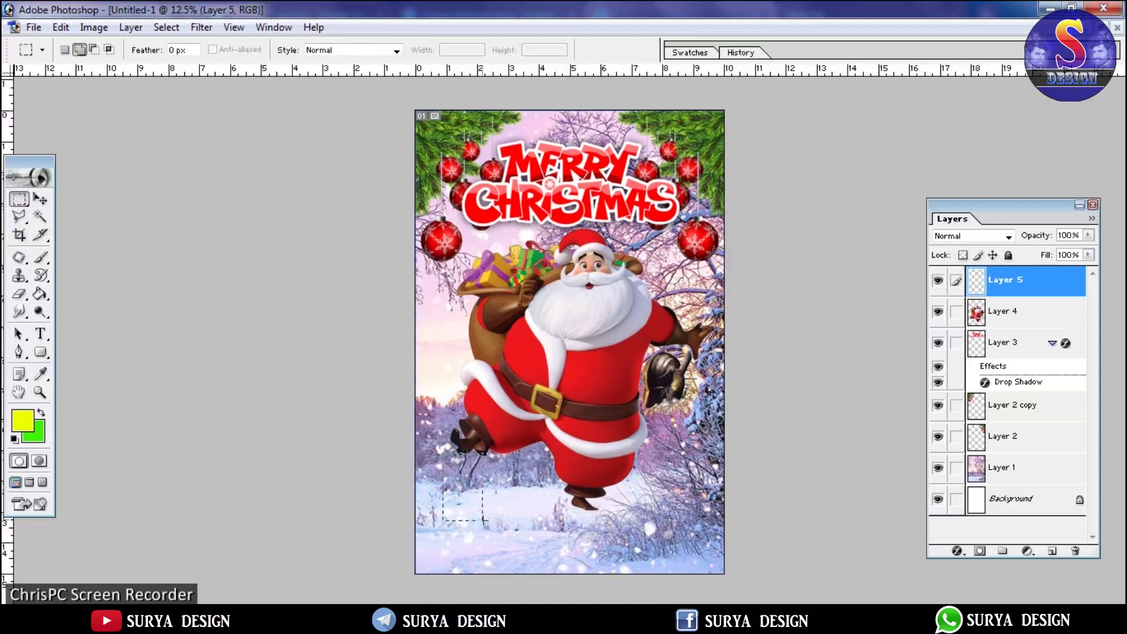
drag(482, 518, 507, 554)
click(41, 293)
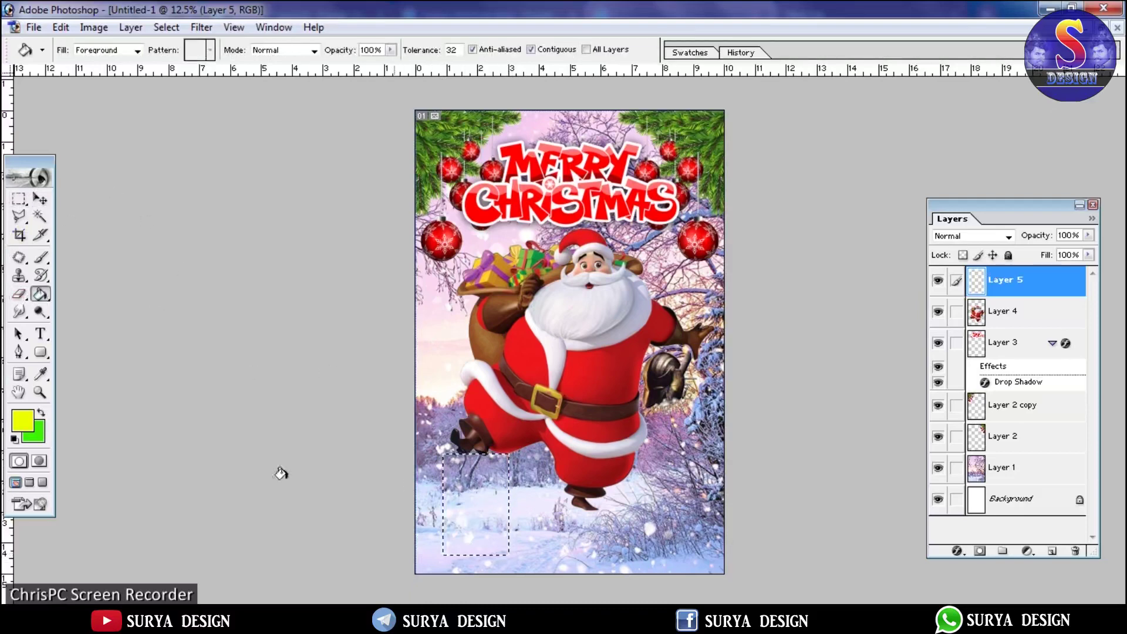
click(23, 420)
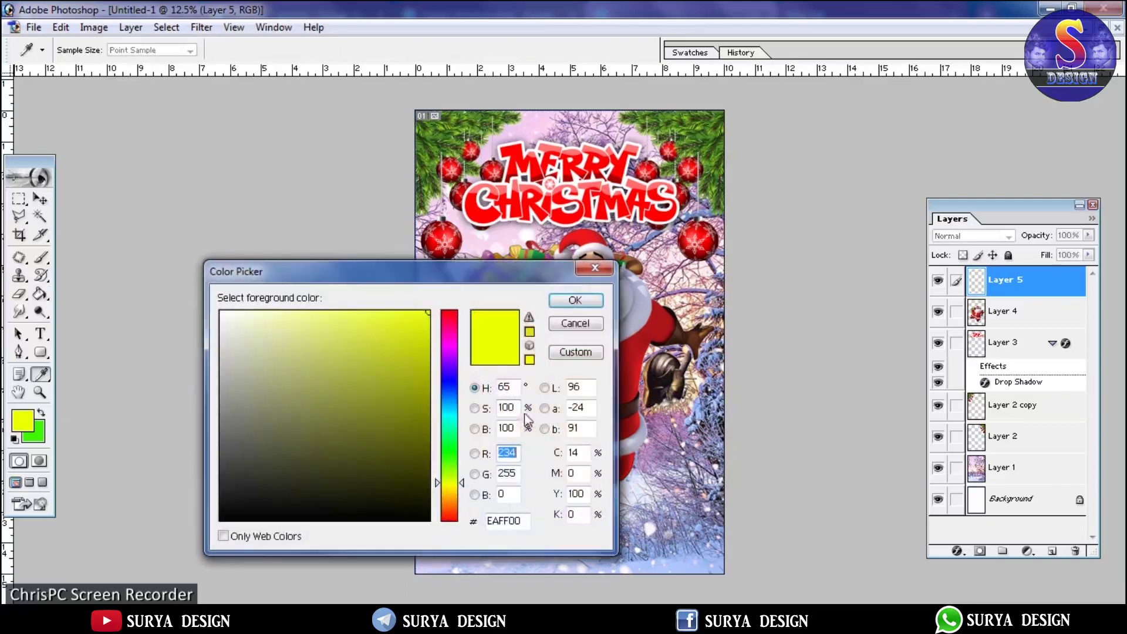
drag(457, 320, 465, 267)
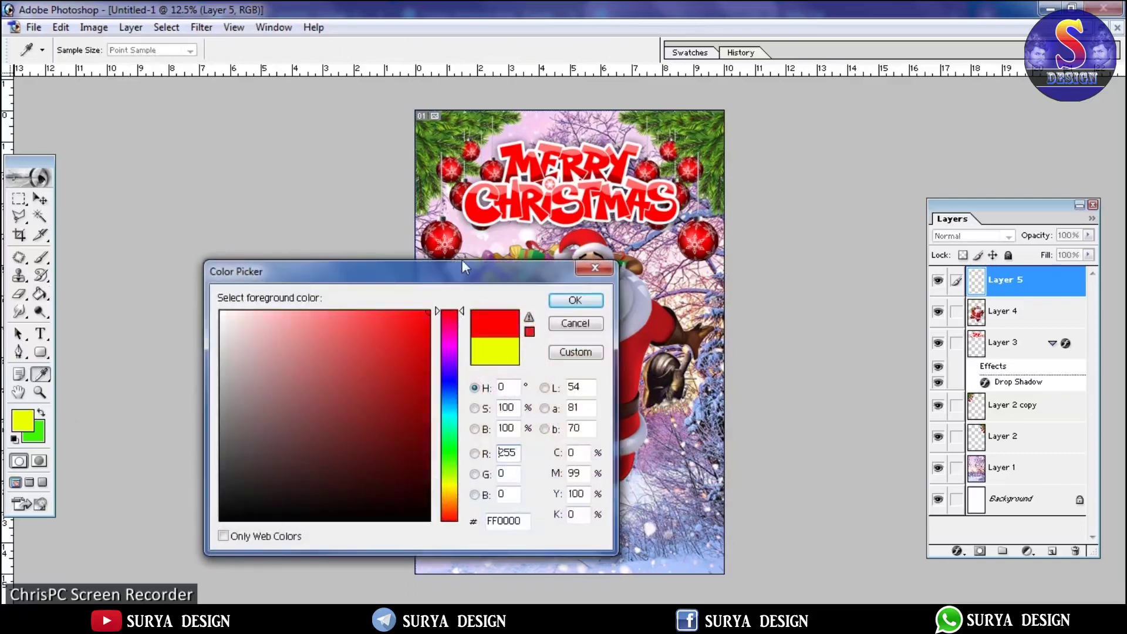
click(563, 300)
click(462, 495)
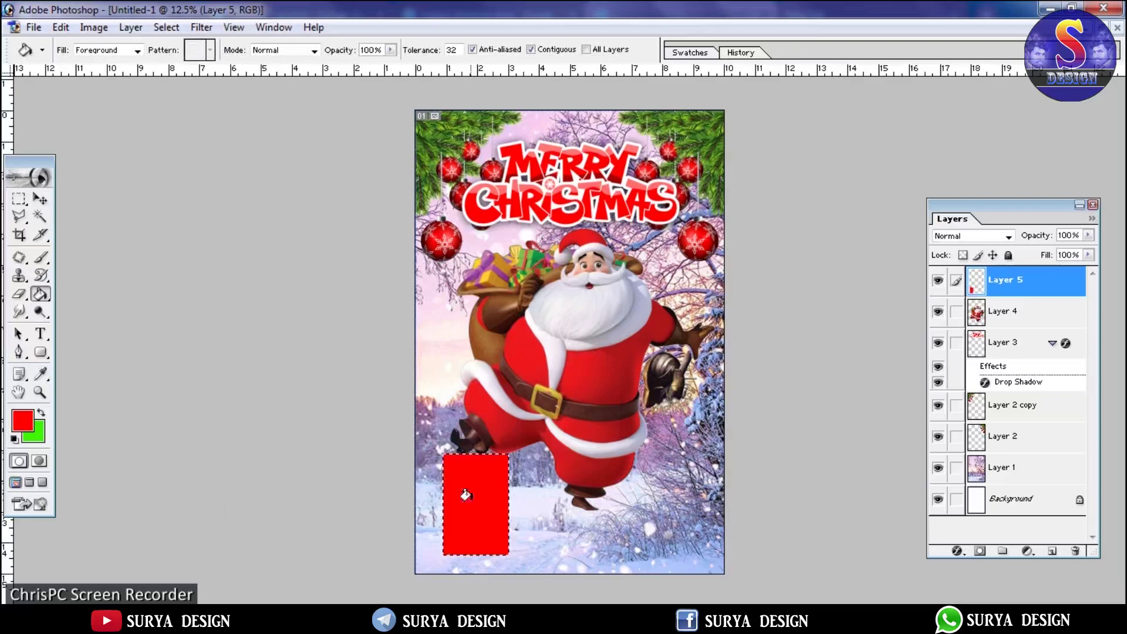
click(166, 27)
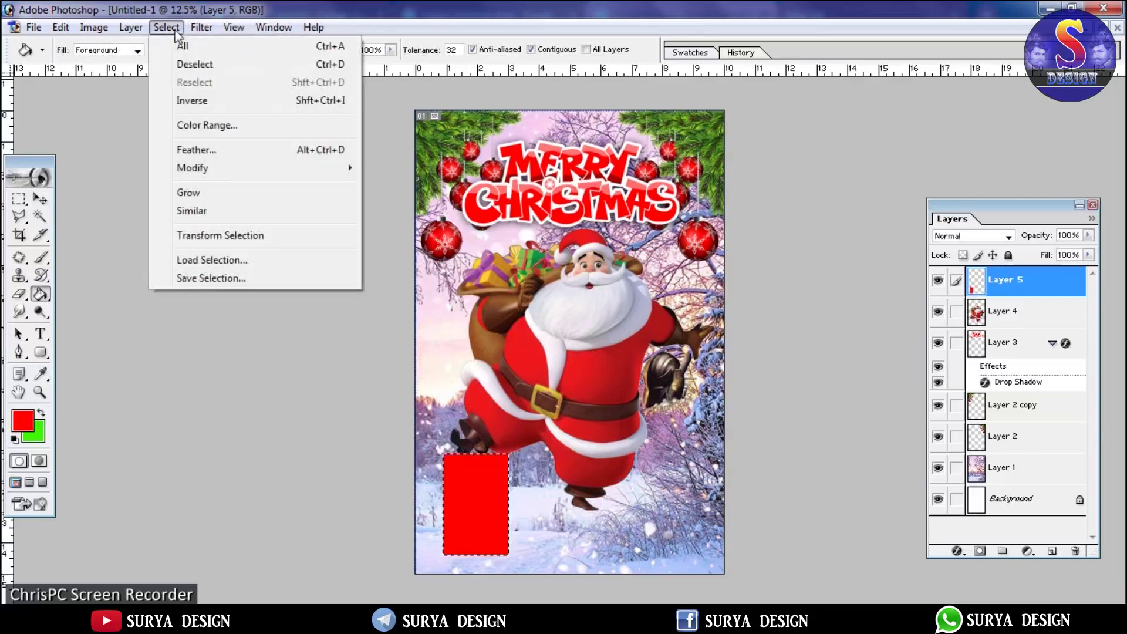
click(198, 66)
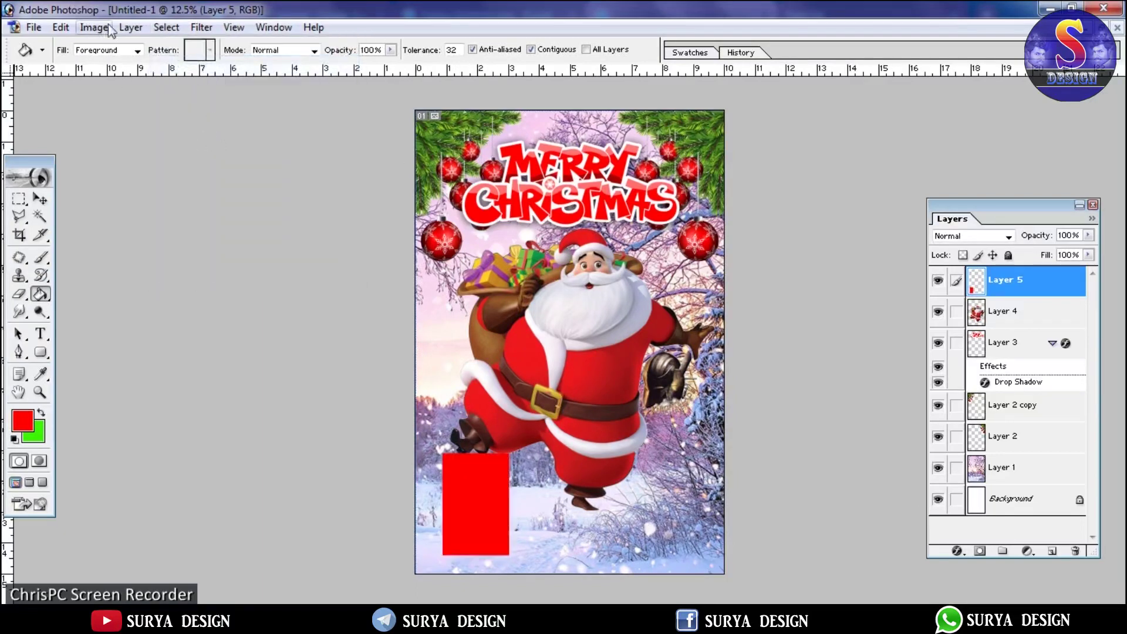
Step: Undo an accidental Layer via Copy and turn on a drop shadow for Layer 5
click(126, 28)
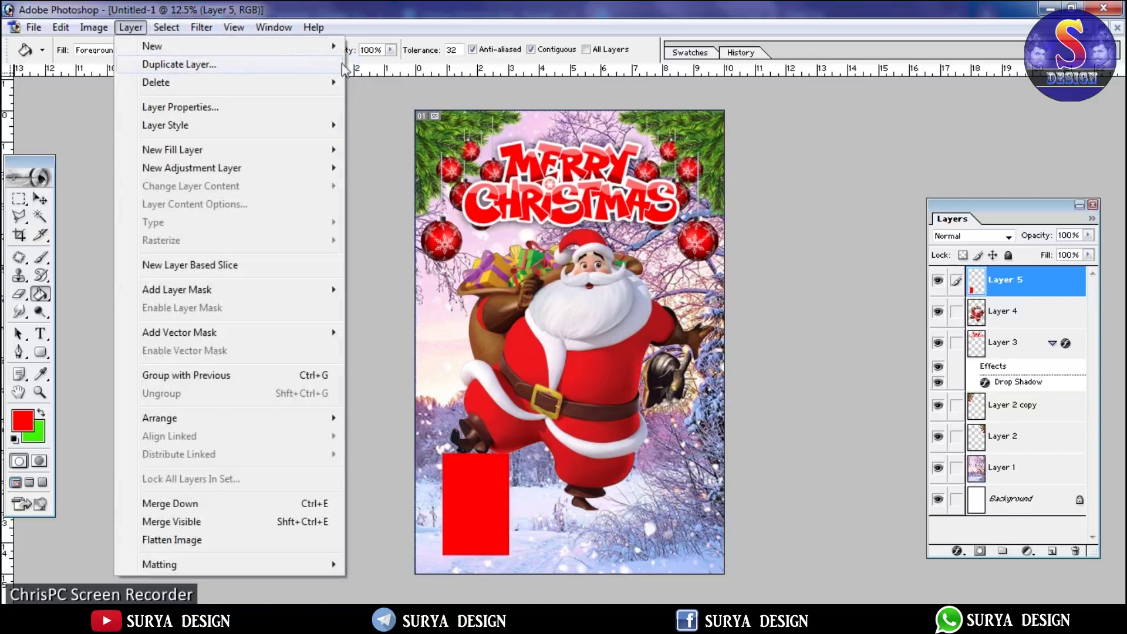
click(411, 124)
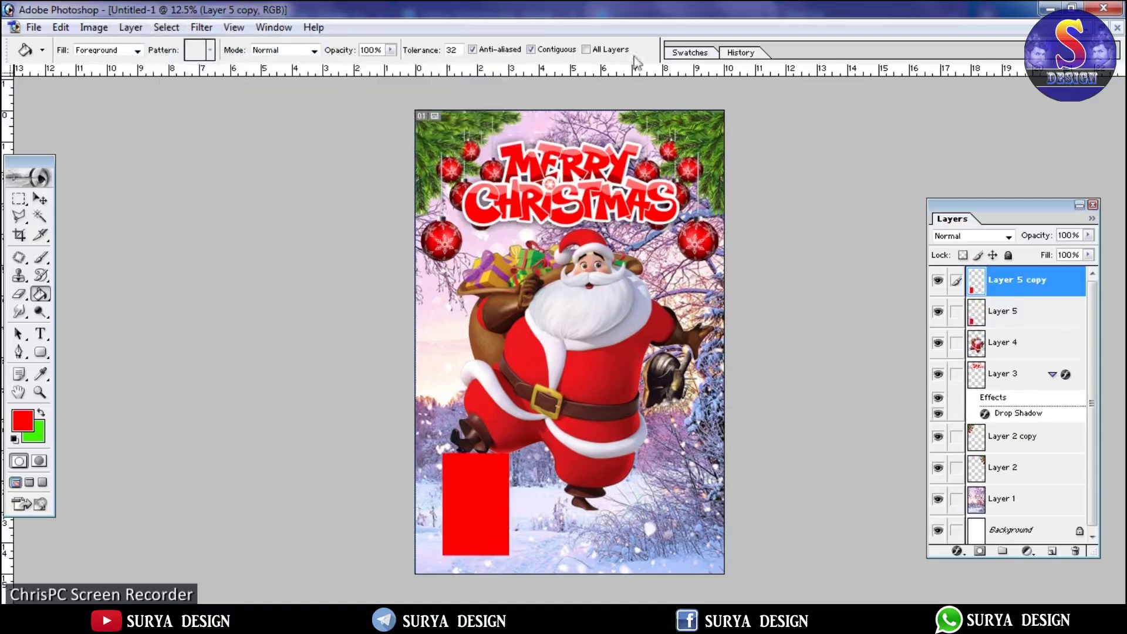
click(738, 54)
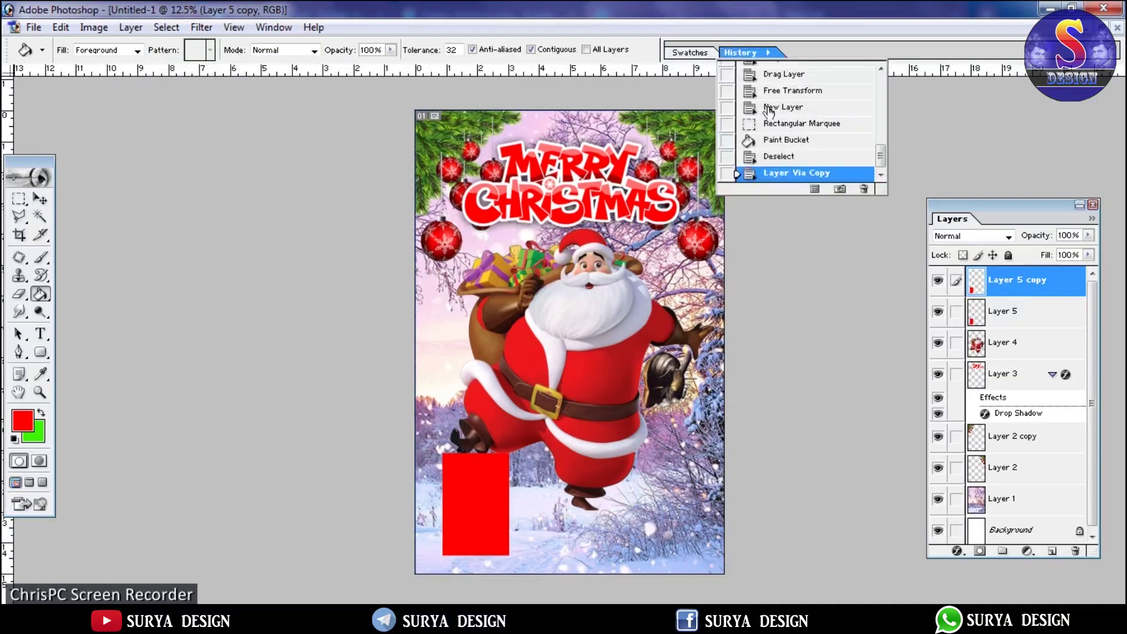
click(786, 157)
double_click(984, 286)
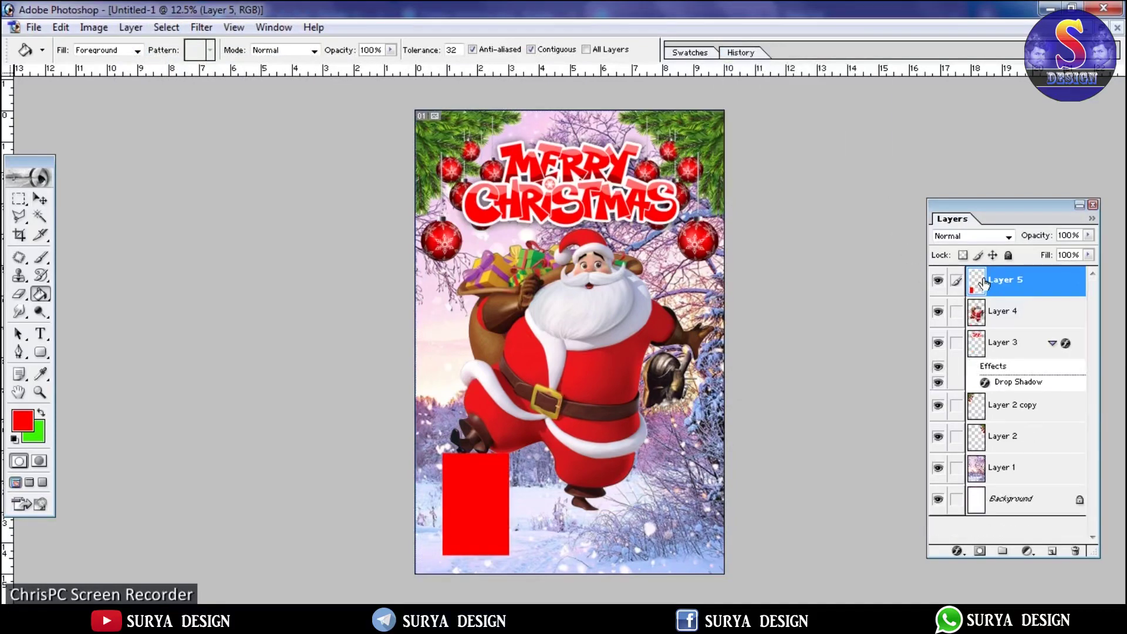
click(675, 164)
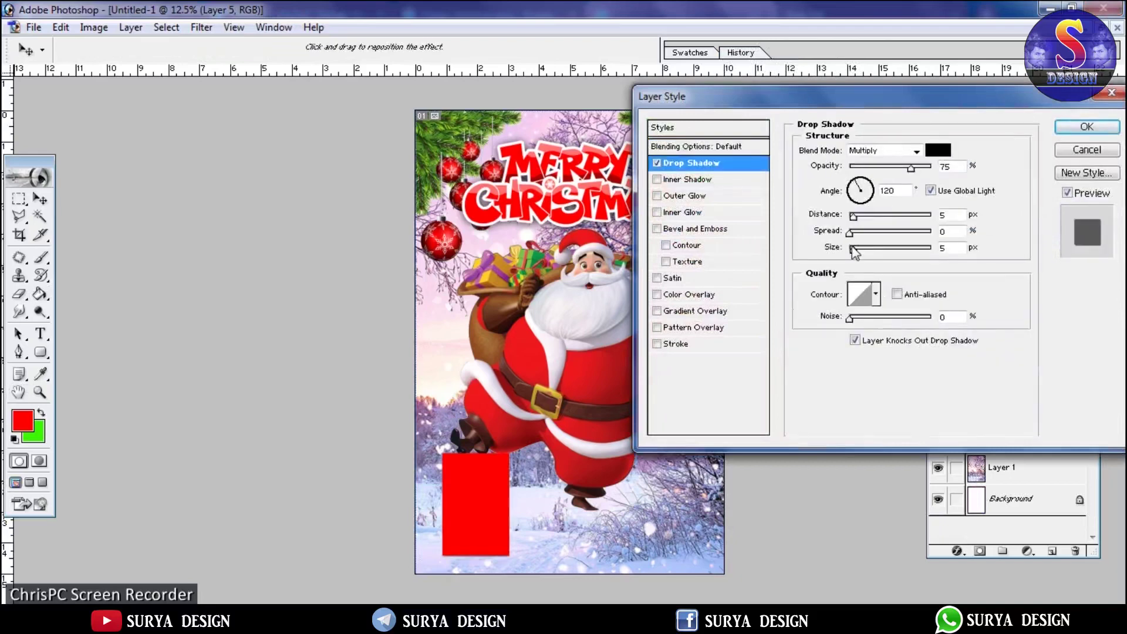
Step: Enlarge Layer 5's drop shadow size and add a 13 px white outside stroke
drag(853, 251, 875, 248)
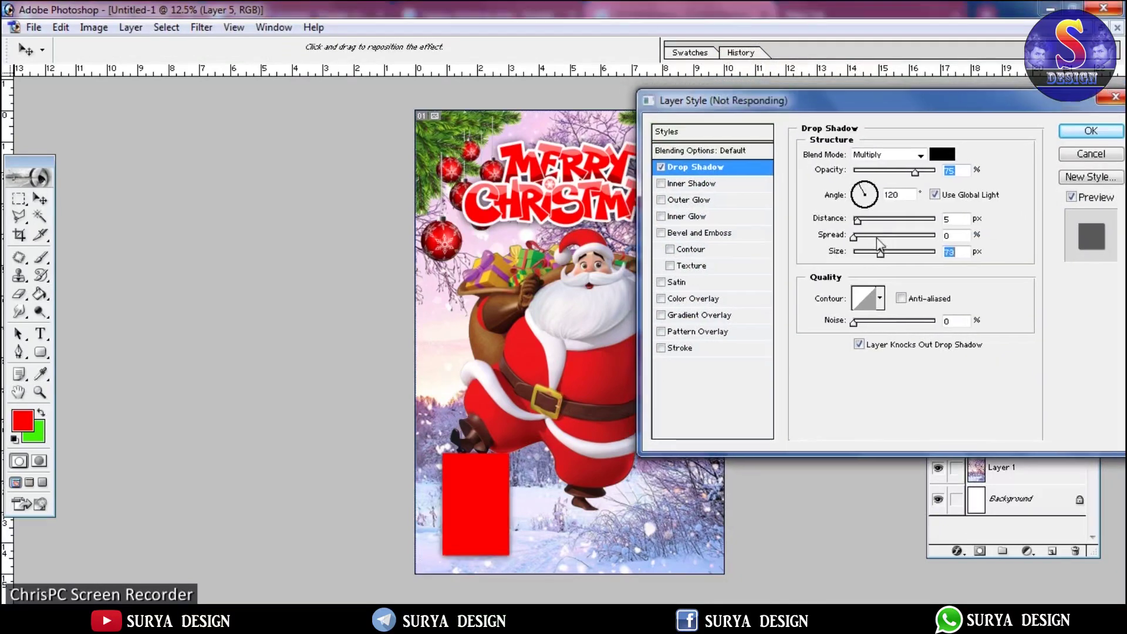
key(Return)
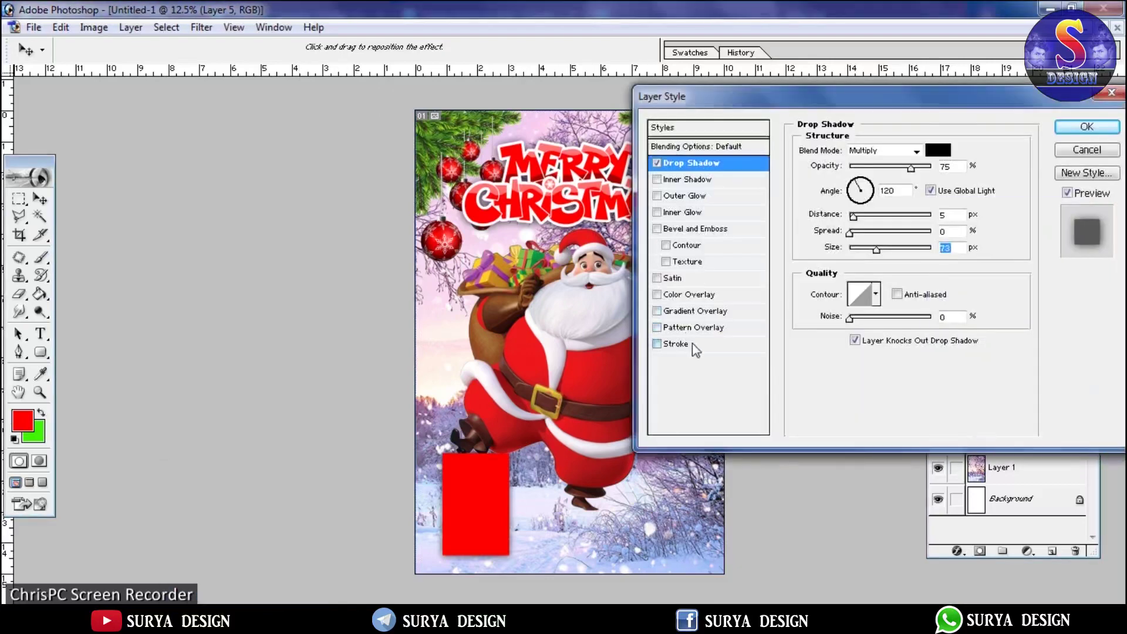
click(692, 343)
click(859, 151)
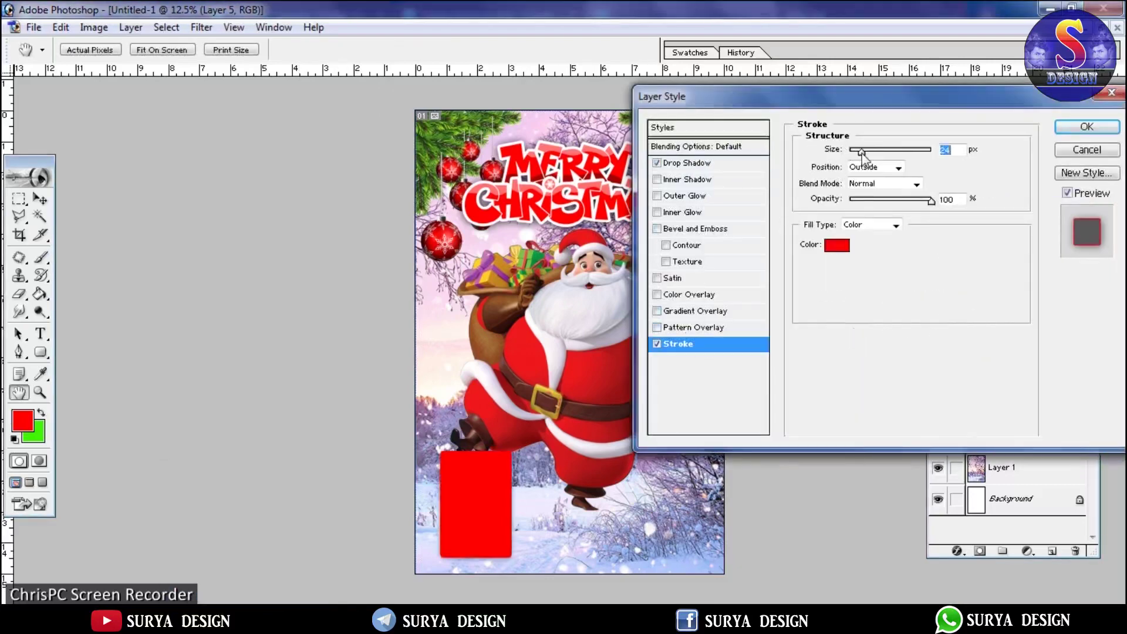
text(13)
key(Return)
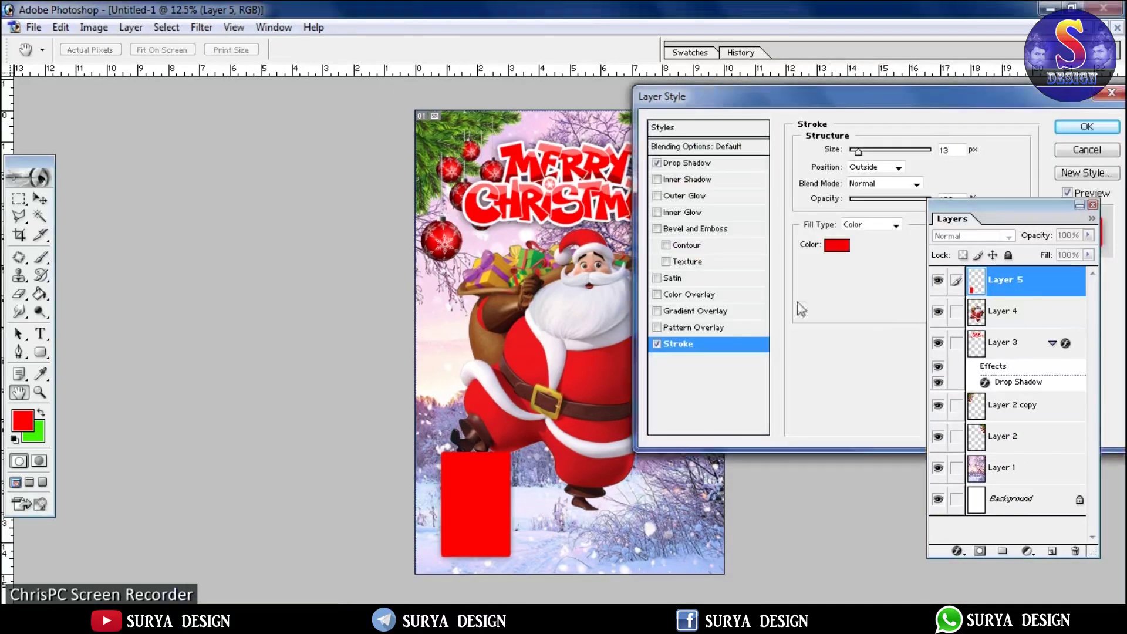
click(837, 245)
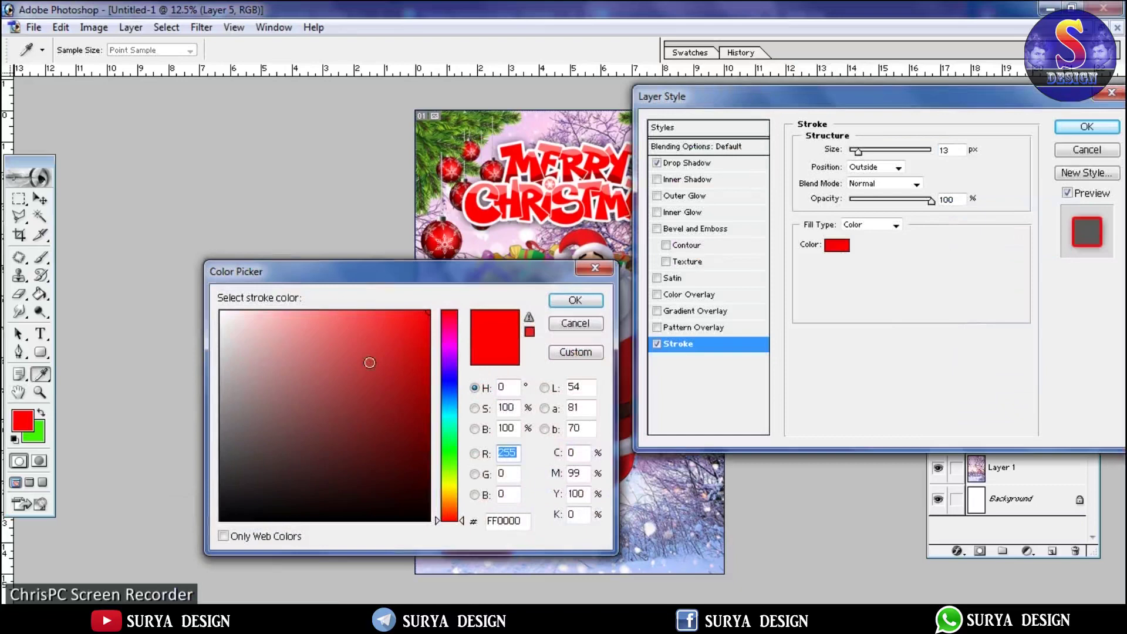
drag(374, 359, 334, 224)
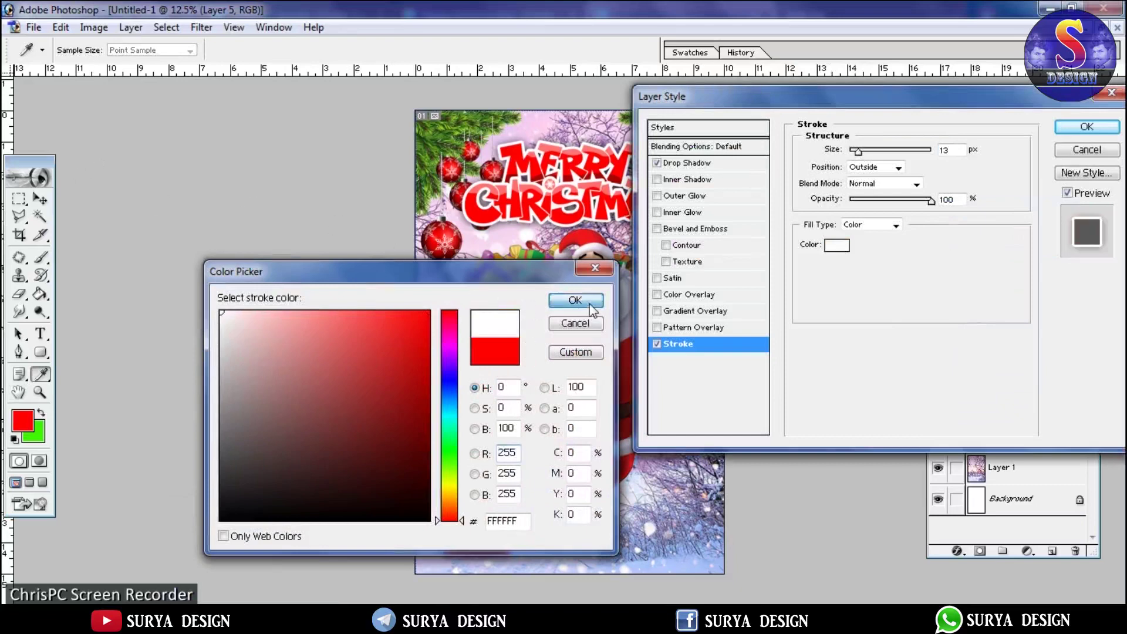
click(590, 302)
click(1086, 127)
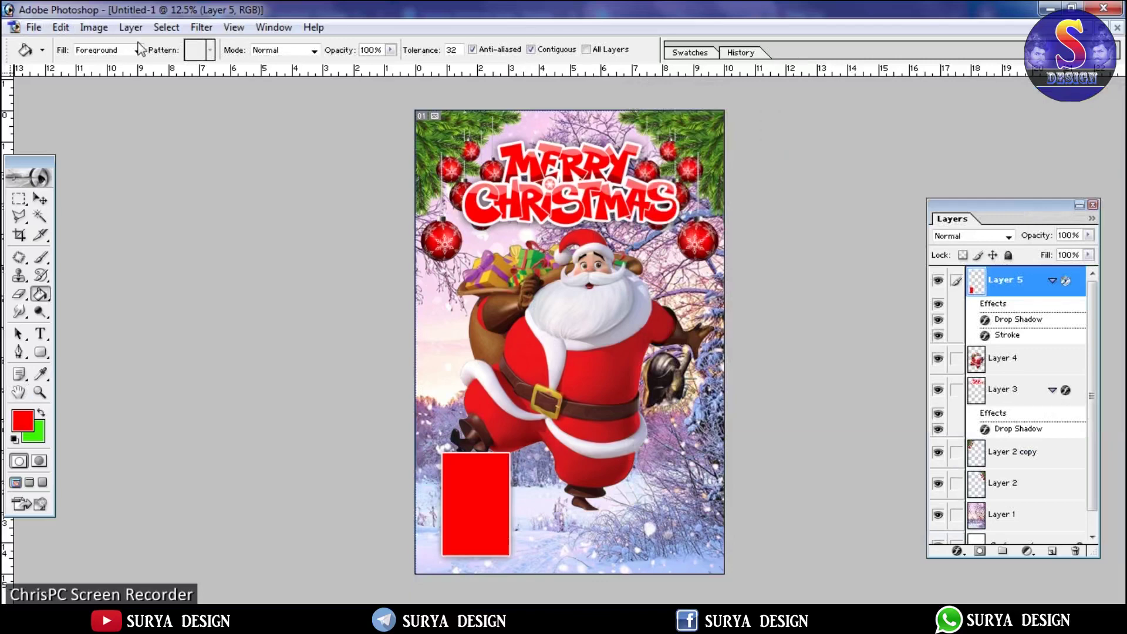
Step: Duplicate the styled red panel twice and link Layer 5 and Layer 5 copy to the top copy
click(131, 27)
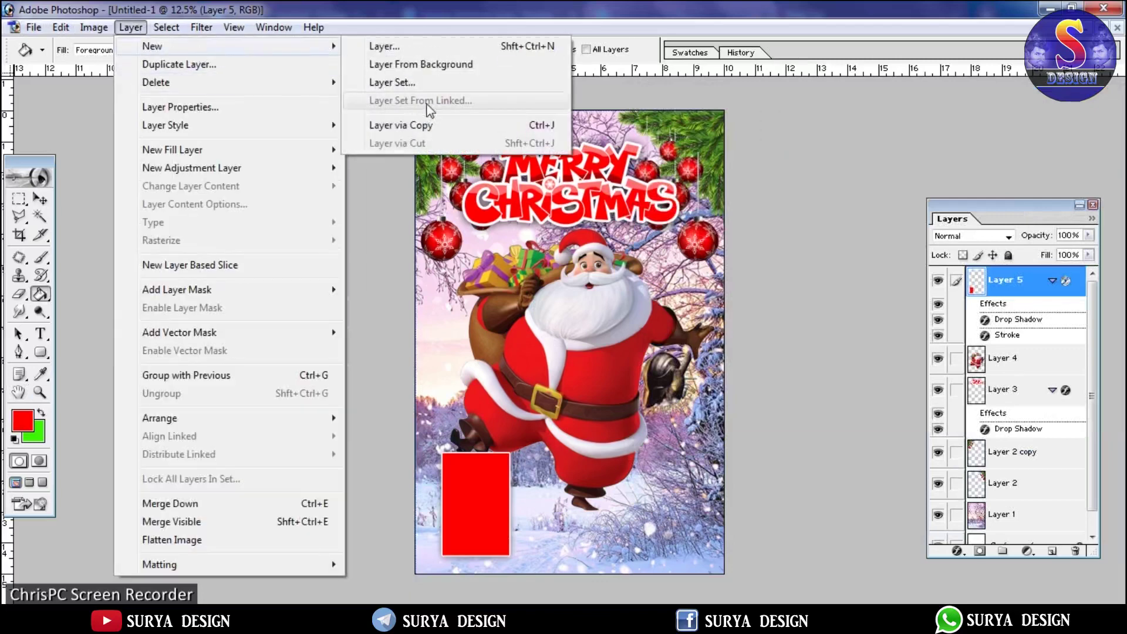
click(488, 128)
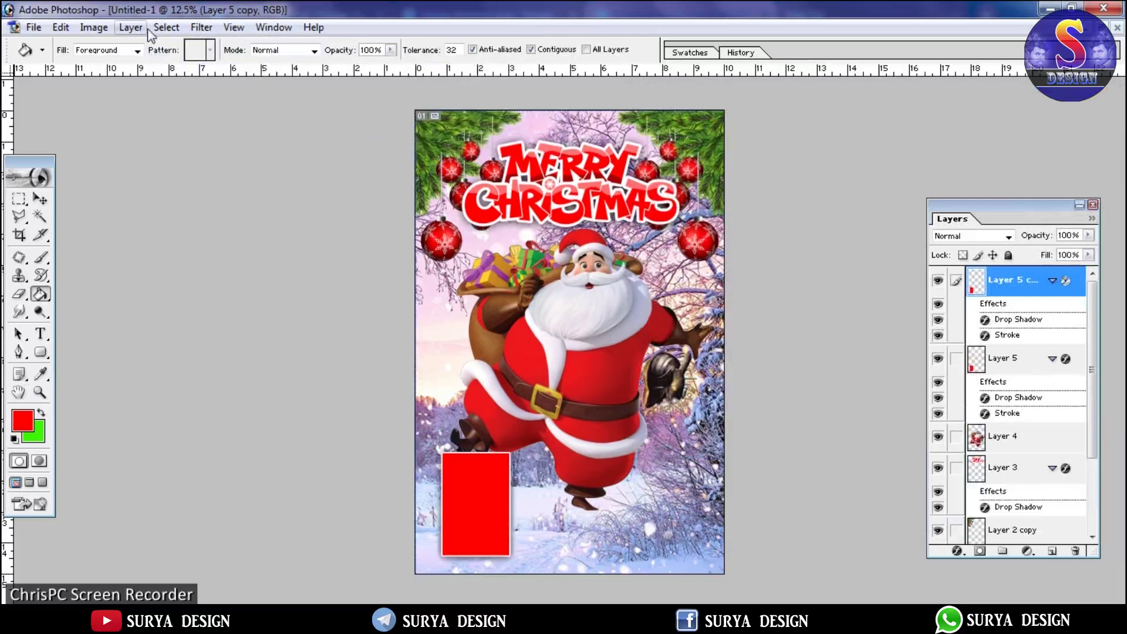
click(165, 27)
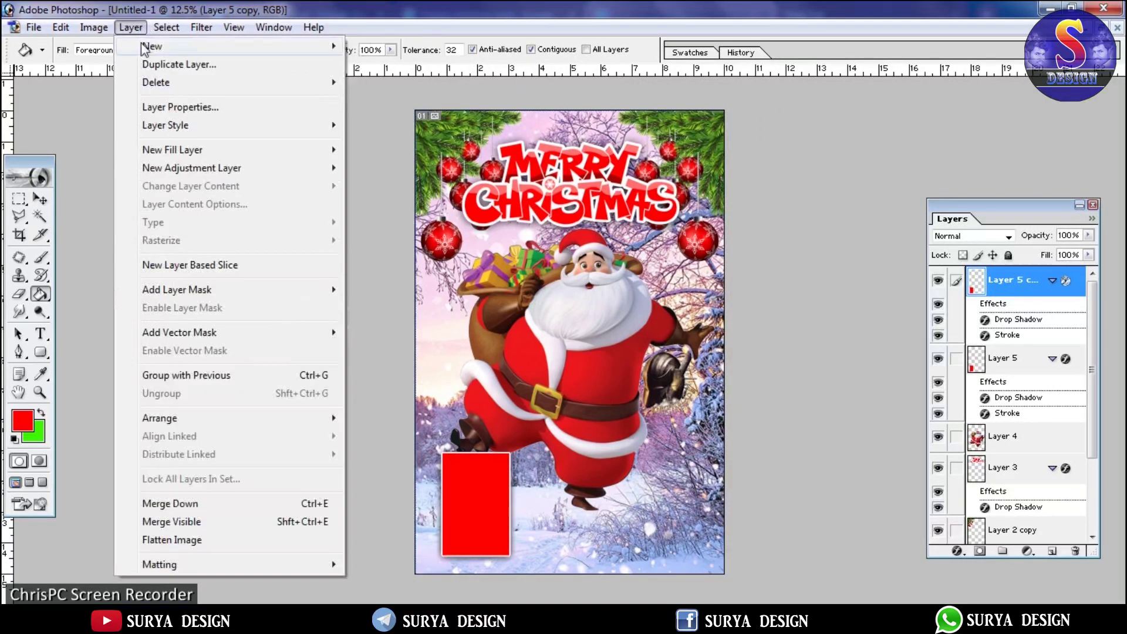
mouse_move(152, 46)
click(433, 128)
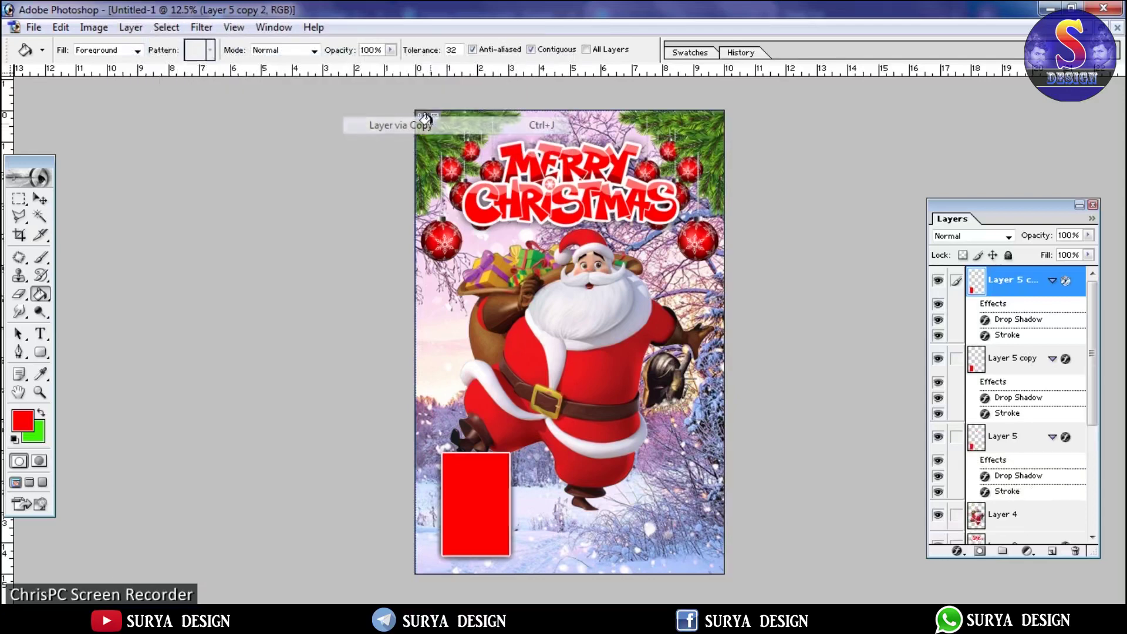
click(956, 439)
click(956, 360)
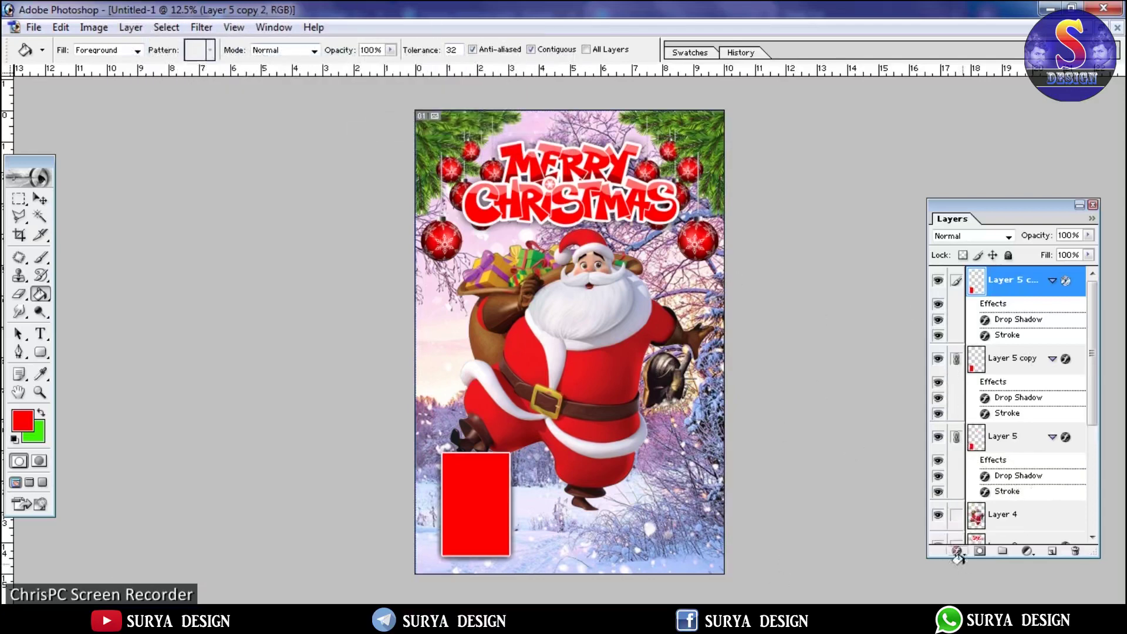
click(39, 200)
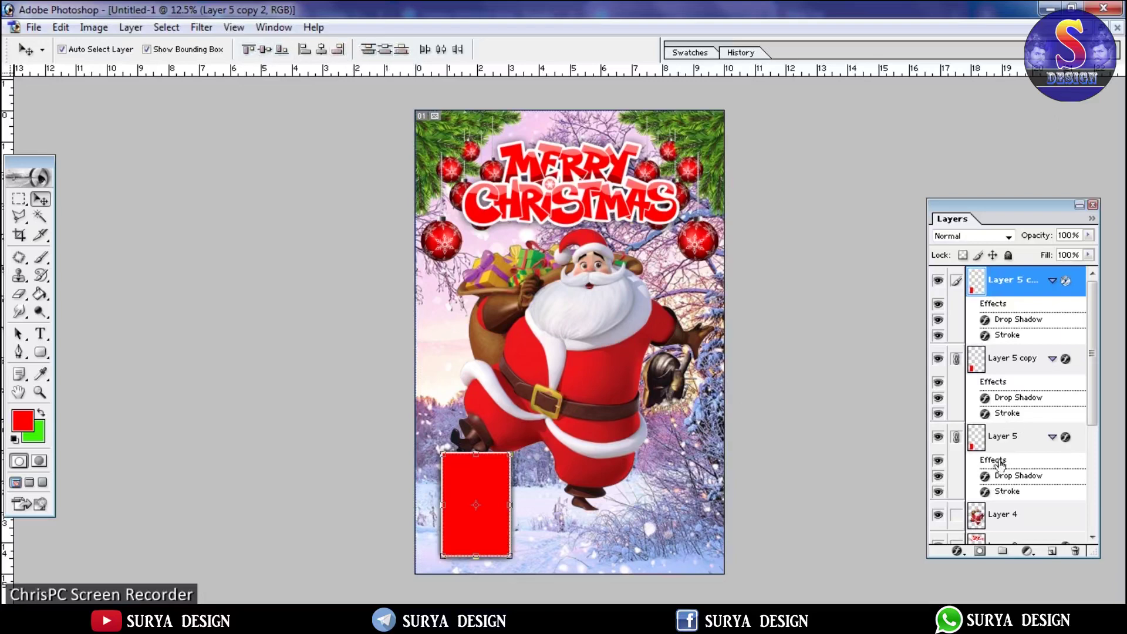
Step: Unlink the panels and spread the three red panels side by side
click(956, 358)
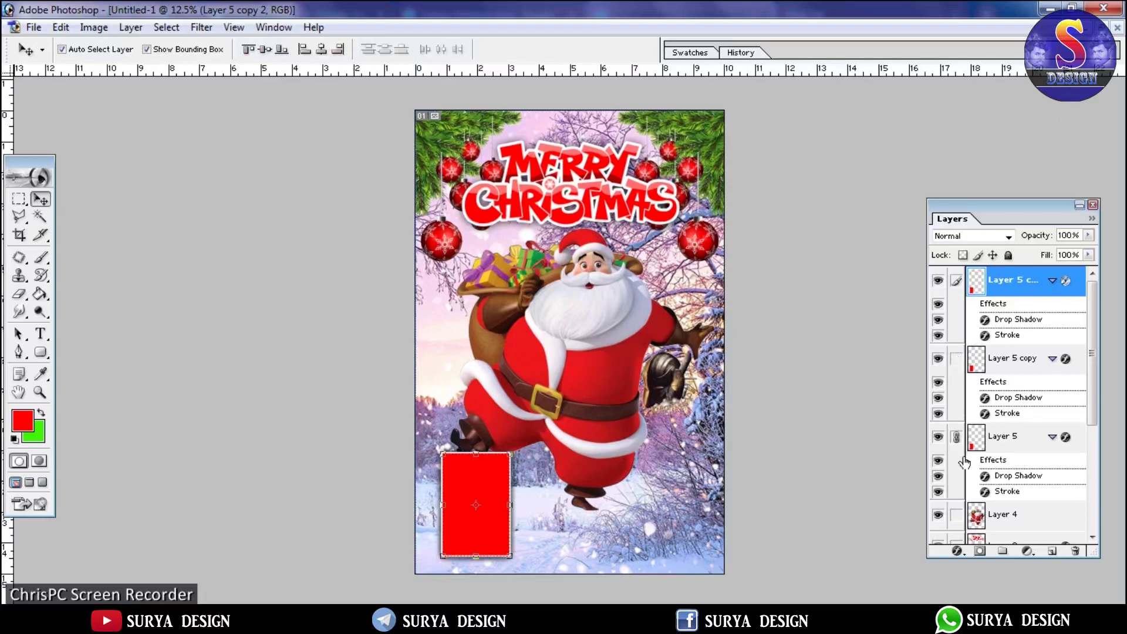
click(951, 441)
drag(501, 485, 575, 488)
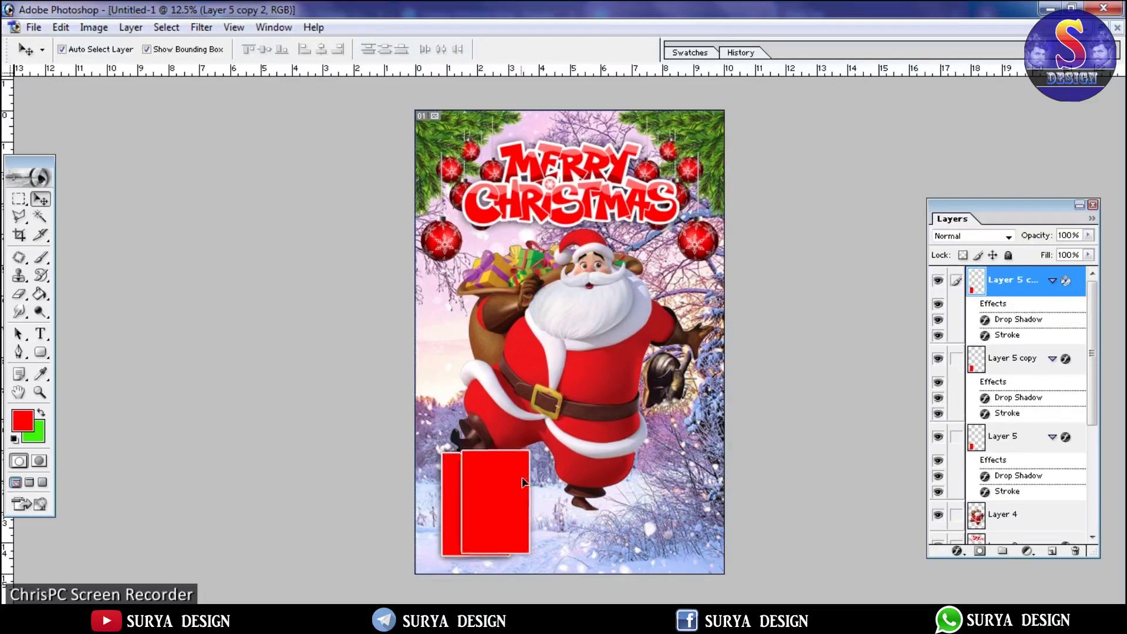
drag(578, 475, 581, 484)
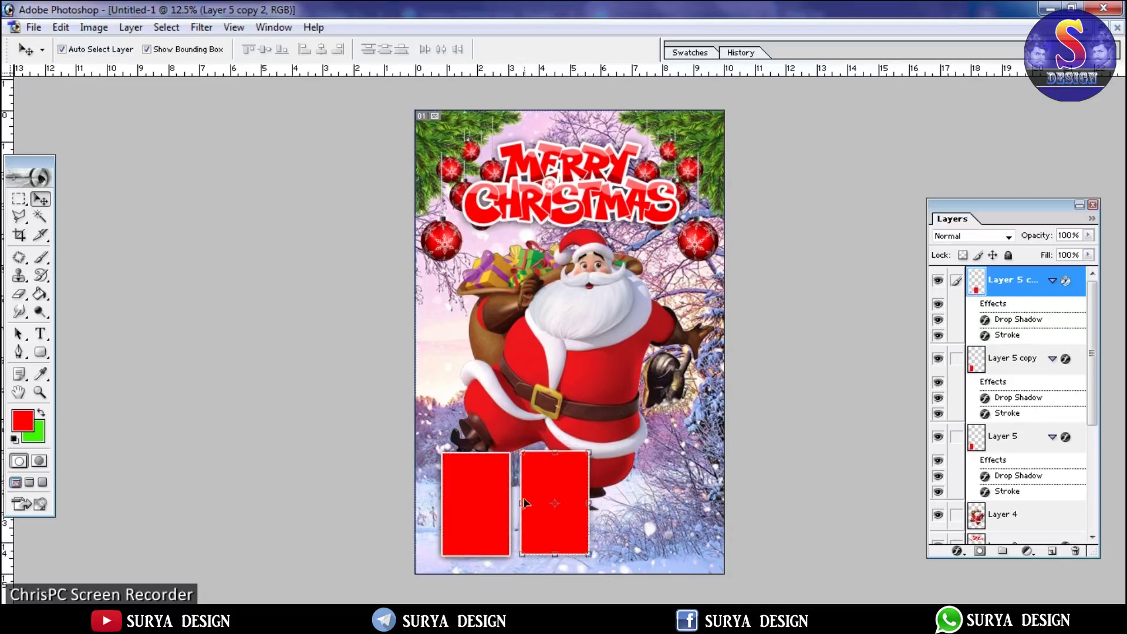
drag(501, 515, 664, 513)
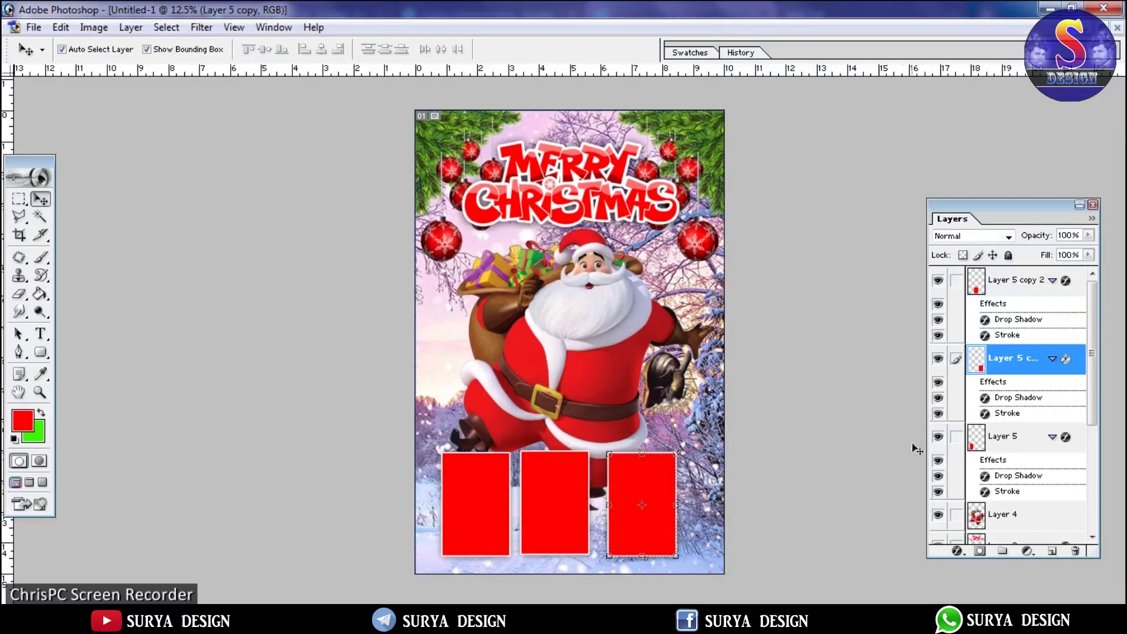
Step: Link the three panel layers, undoing a trial alignment in History
click(954, 437)
click(955, 281)
click(321, 49)
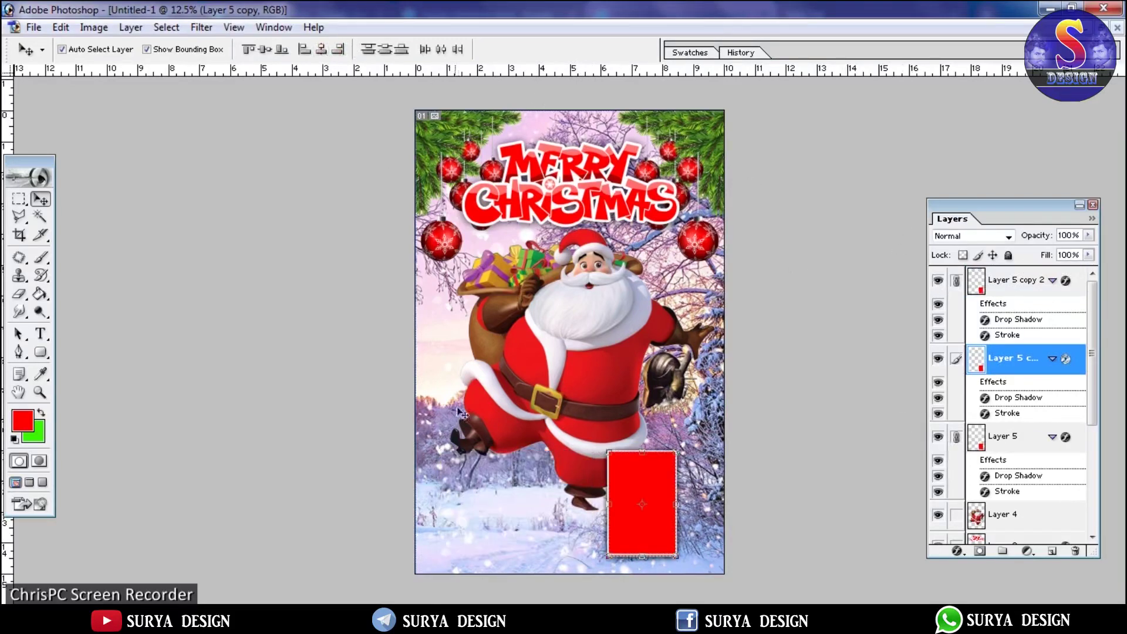
click(745, 53)
click(785, 157)
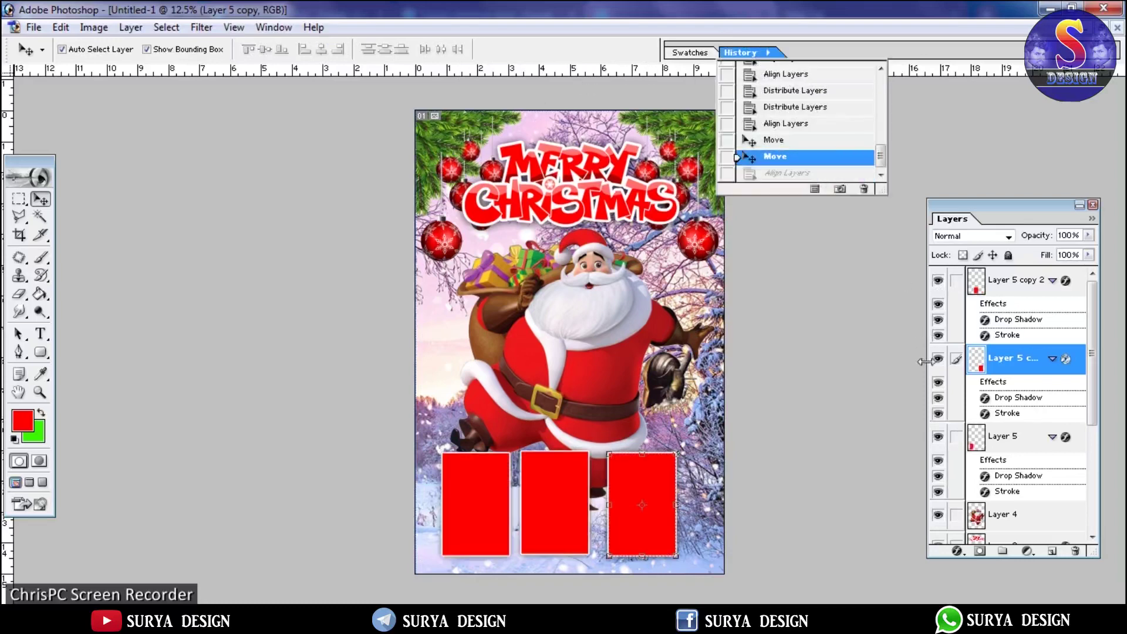
click(956, 437)
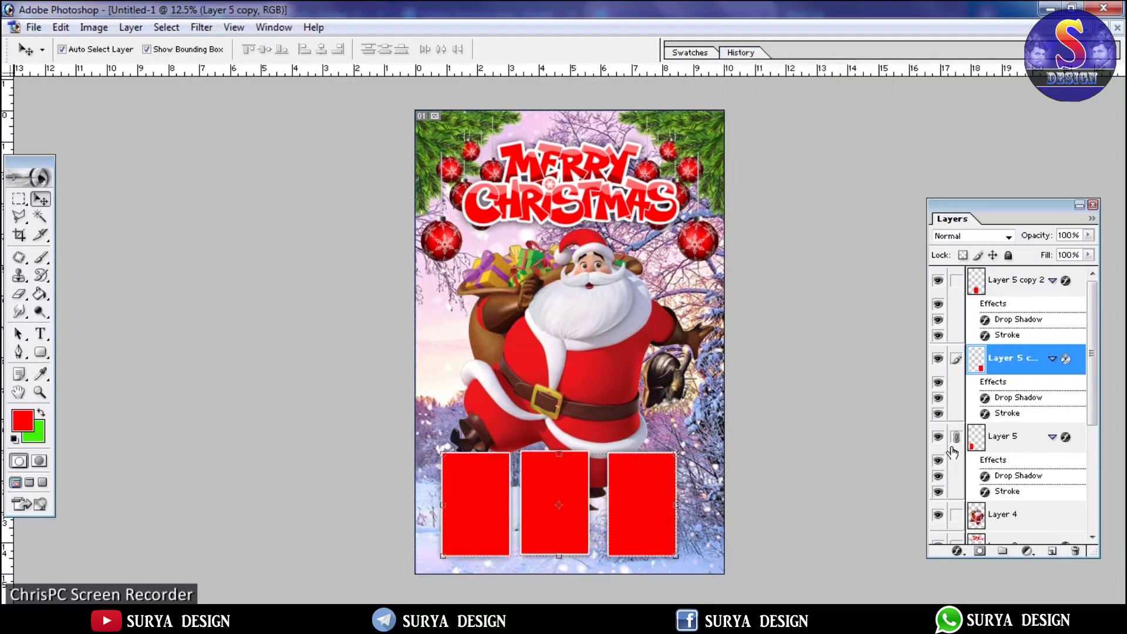
click(955, 283)
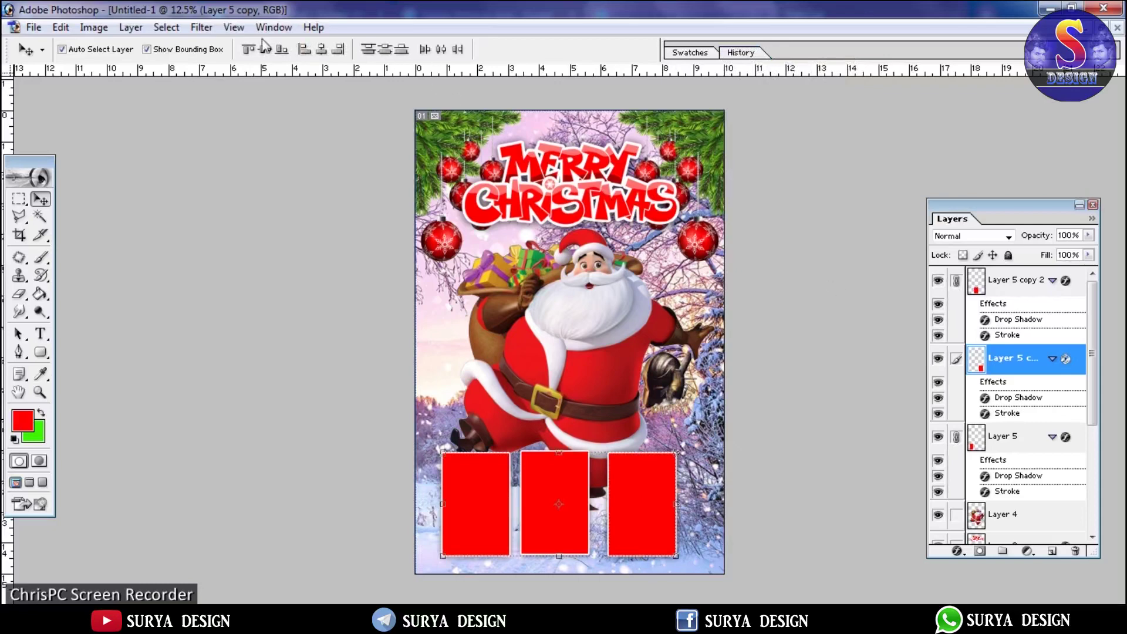
Step: Scale the linked panels to about 87.6% proportionally and place them along the bottom centre
drag(559, 469, 569, 477)
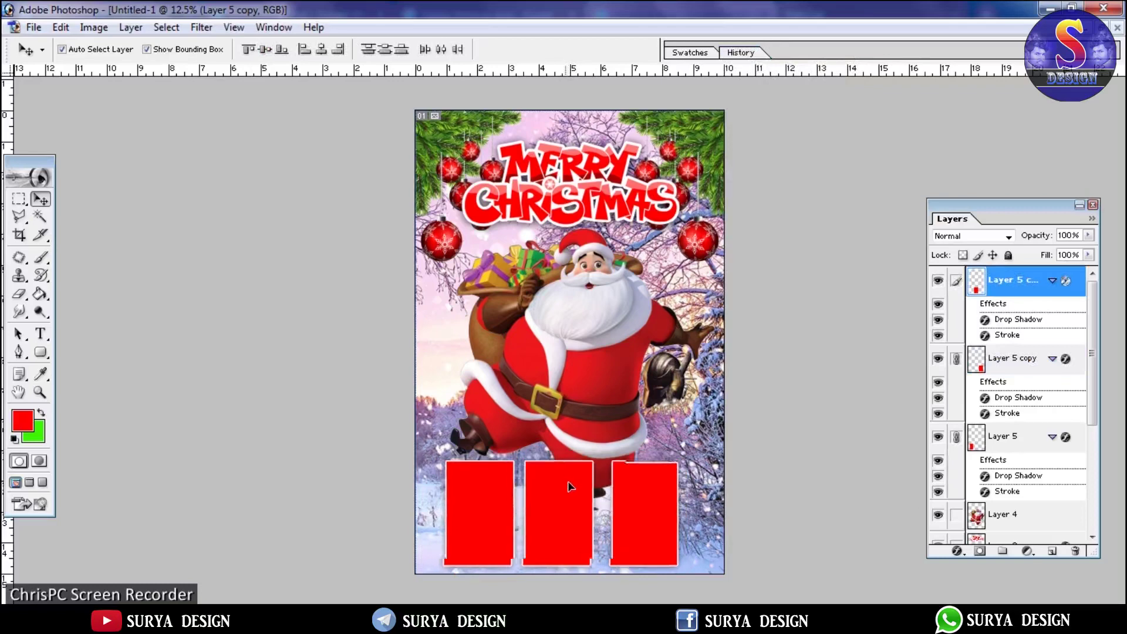
drag(568, 476, 572, 486)
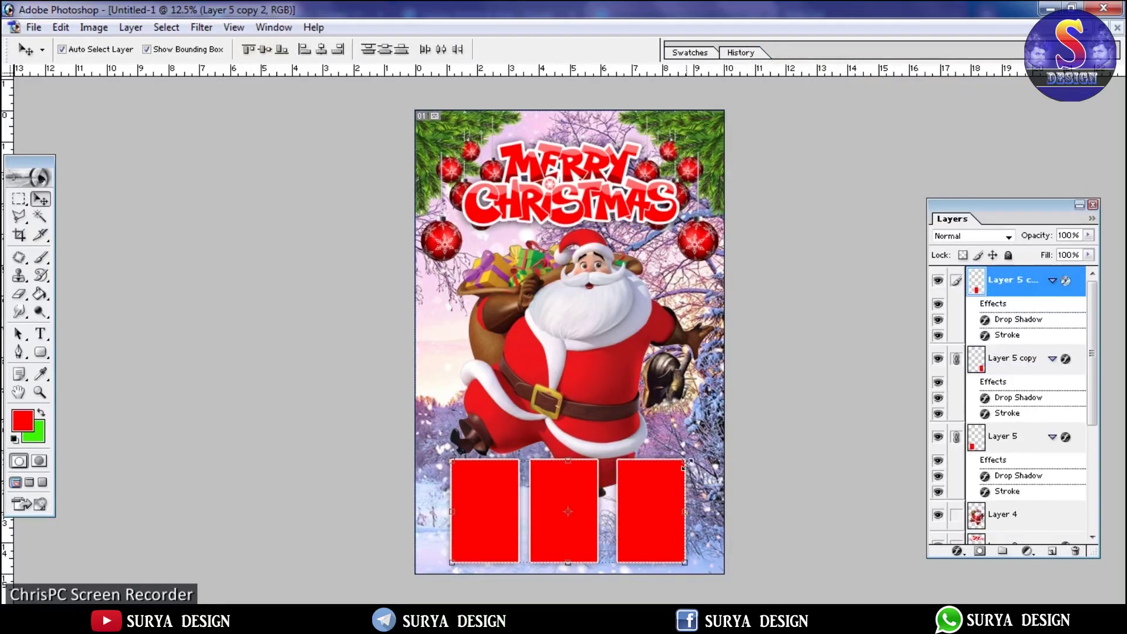
drag(686, 463, 656, 472)
click(288, 50)
drag(505, 500, 517, 497)
key(Return)
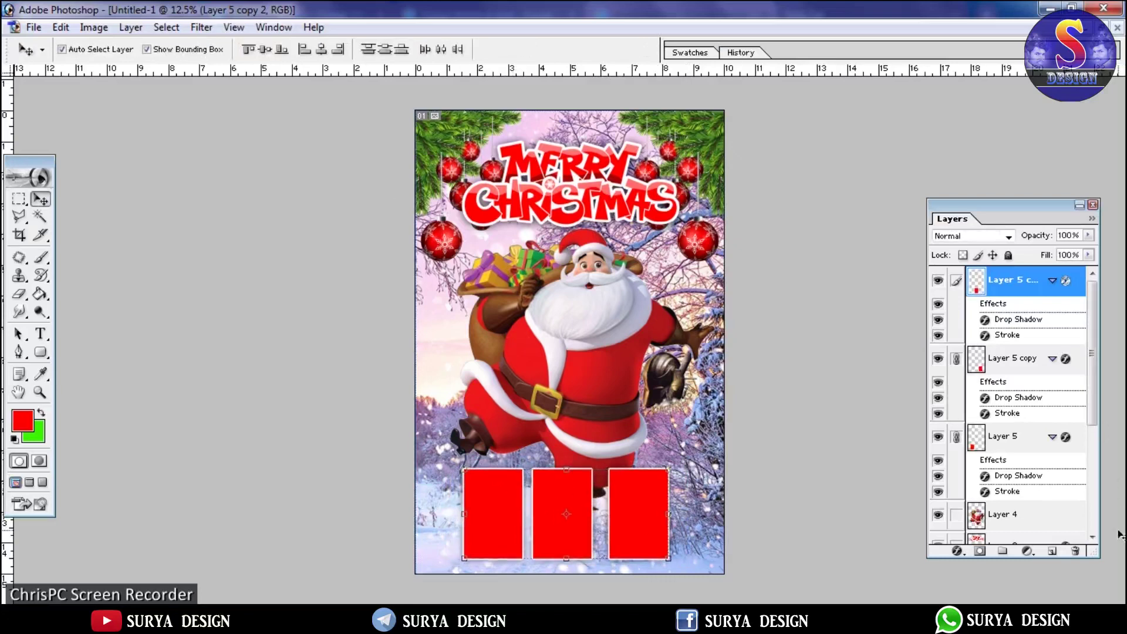
click(1092, 536)
click(1092, 537)
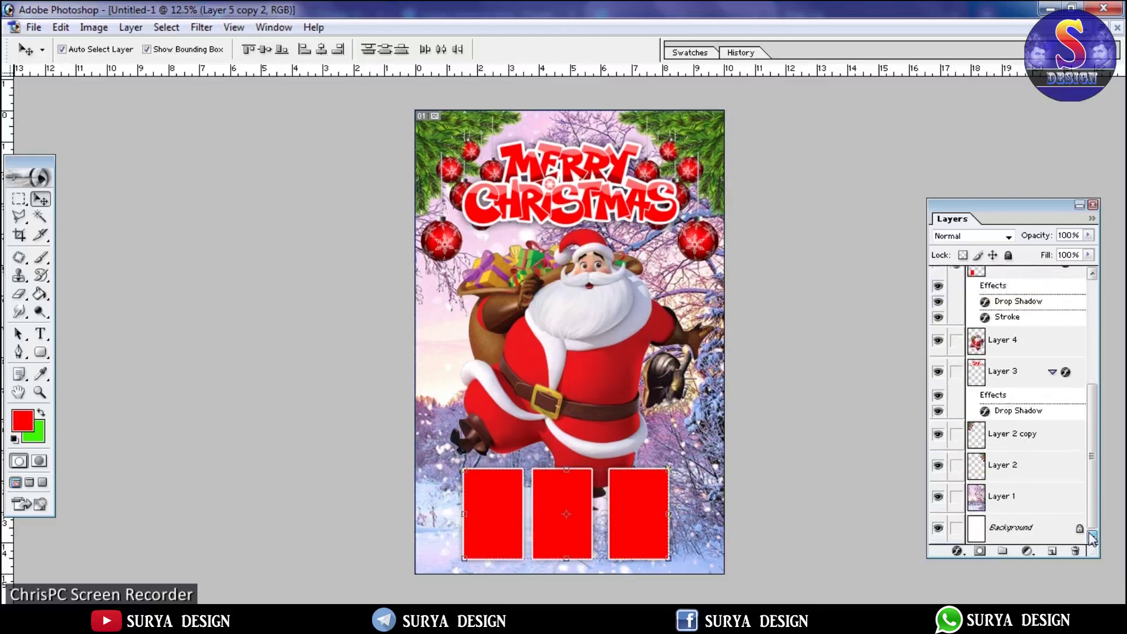
Step: Add a Color-mode layer above Layer 1 and brush green over the right-edge trees
click(998, 496)
click(1051, 552)
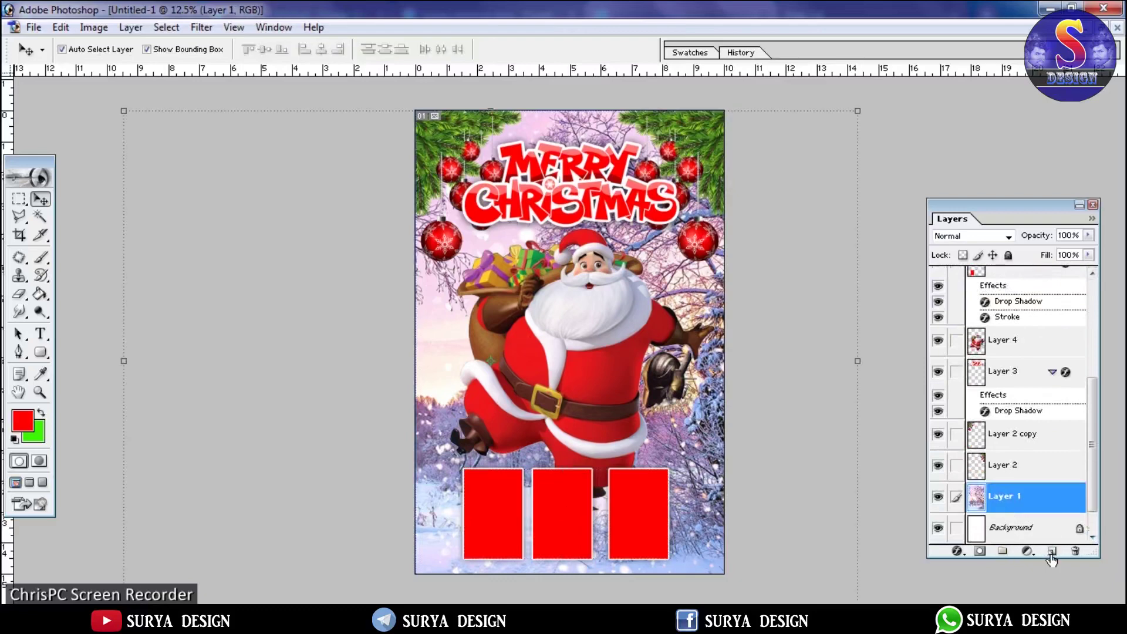
click(957, 236)
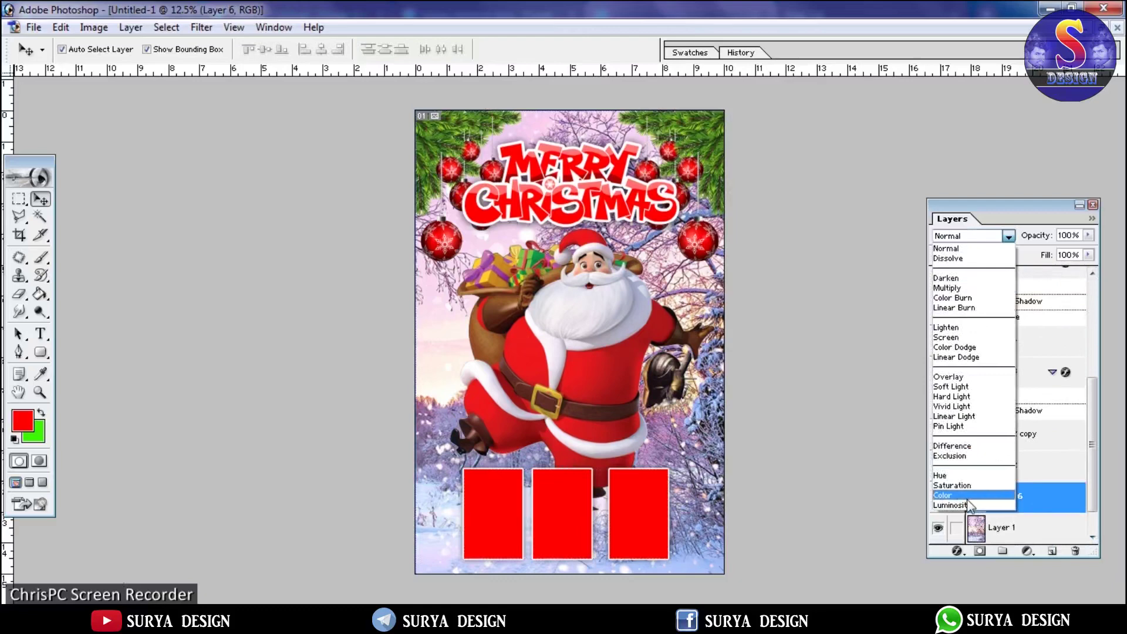
click(984, 495)
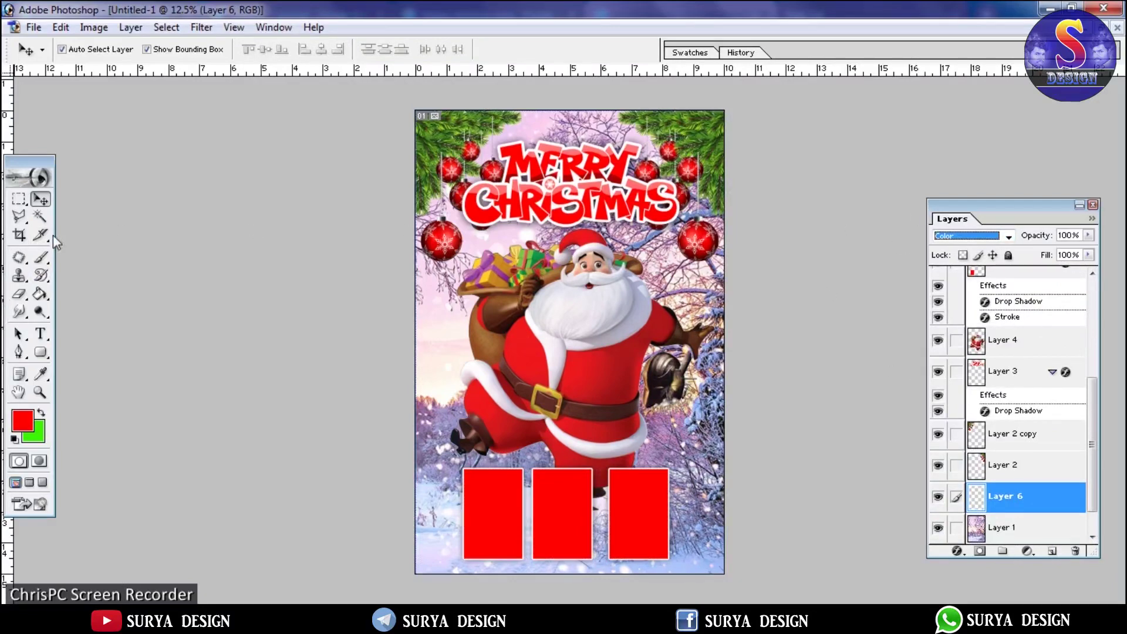
click(40, 259)
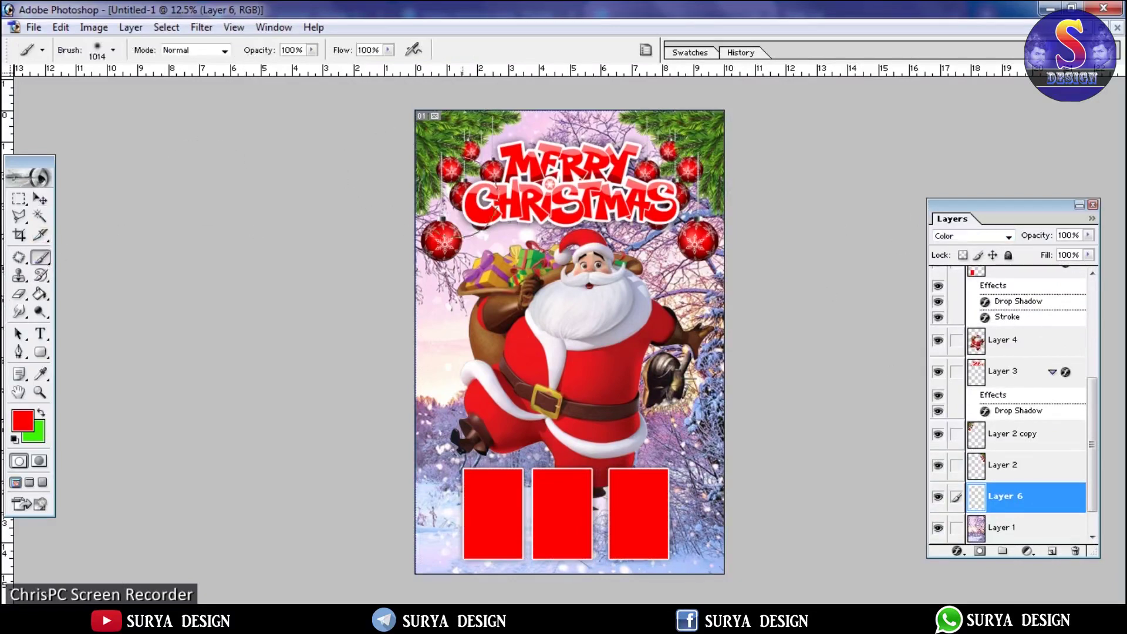
click(41, 412)
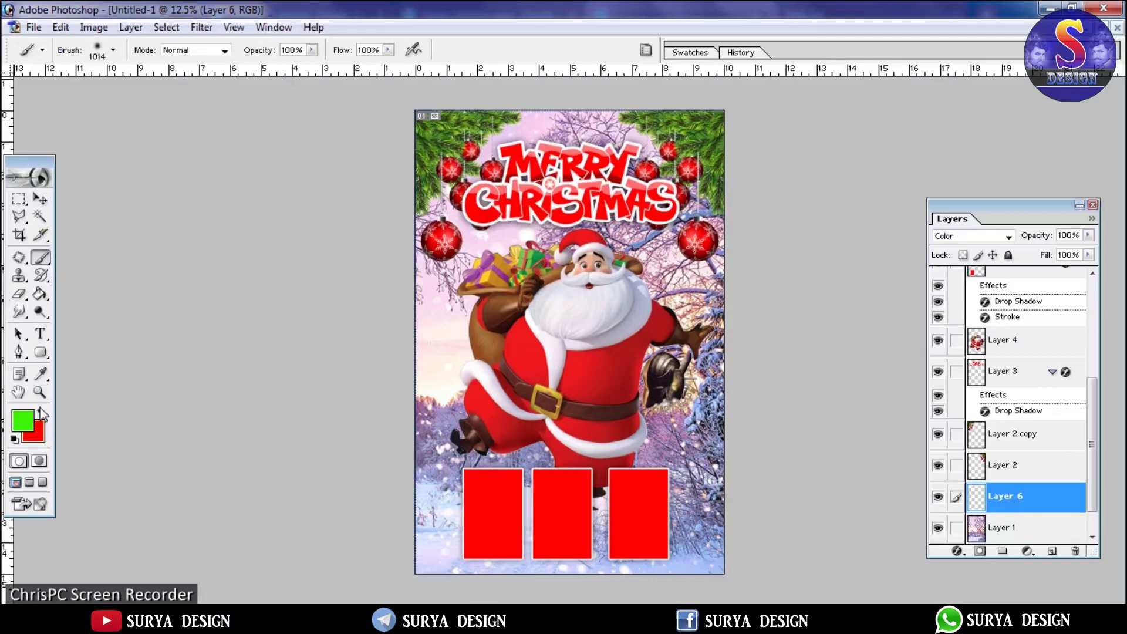
drag(707, 212, 737, 284)
Step: Brush yellow across the middle of the forest and magenta down the left side
click(691, 53)
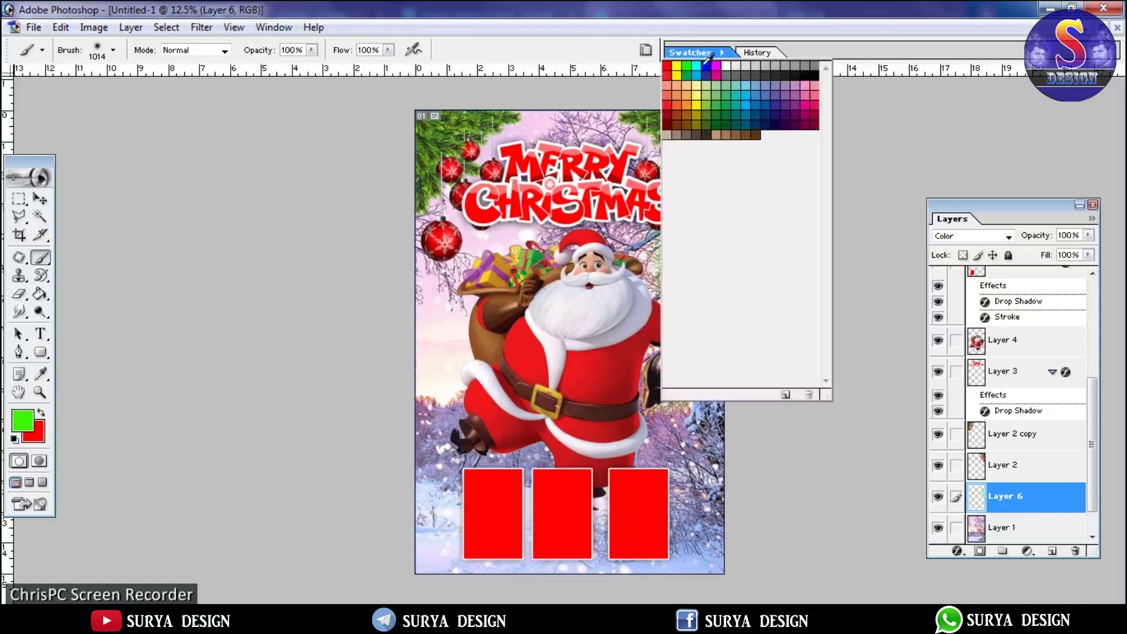
click(701, 95)
drag(639, 235, 567, 308)
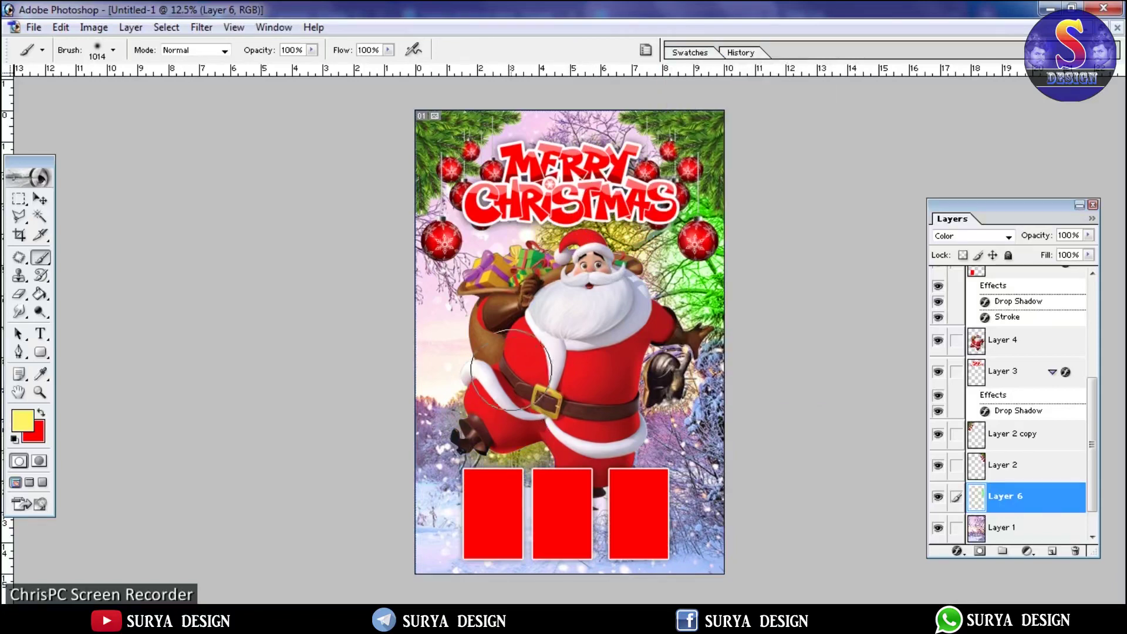
drag(495, 392, 605, 470)
click(721, 65)
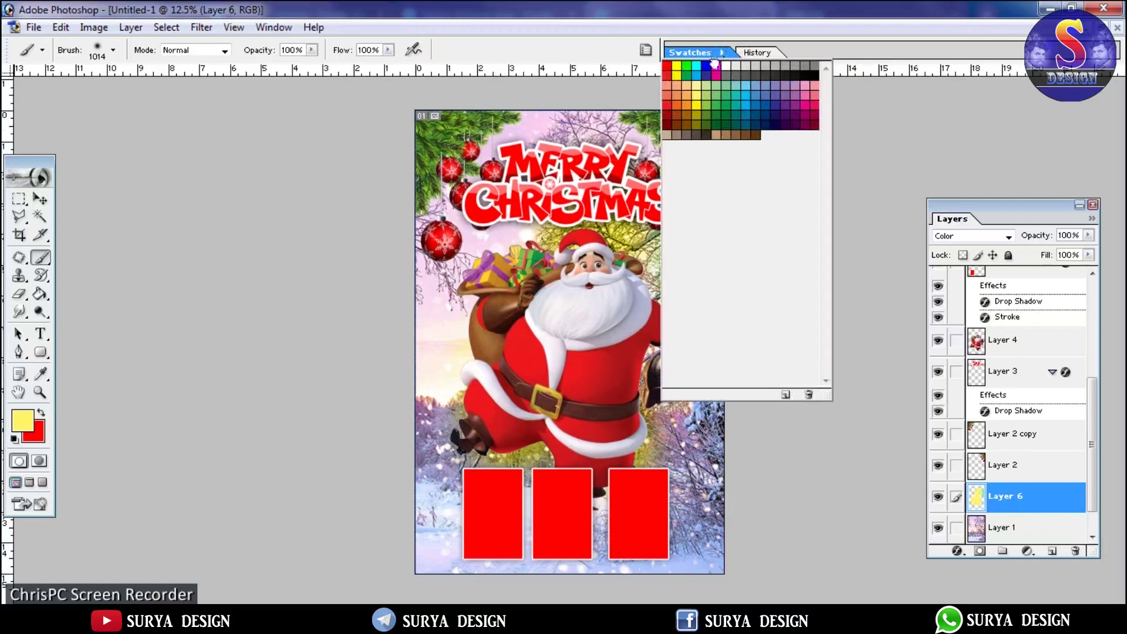
click(714, 65)
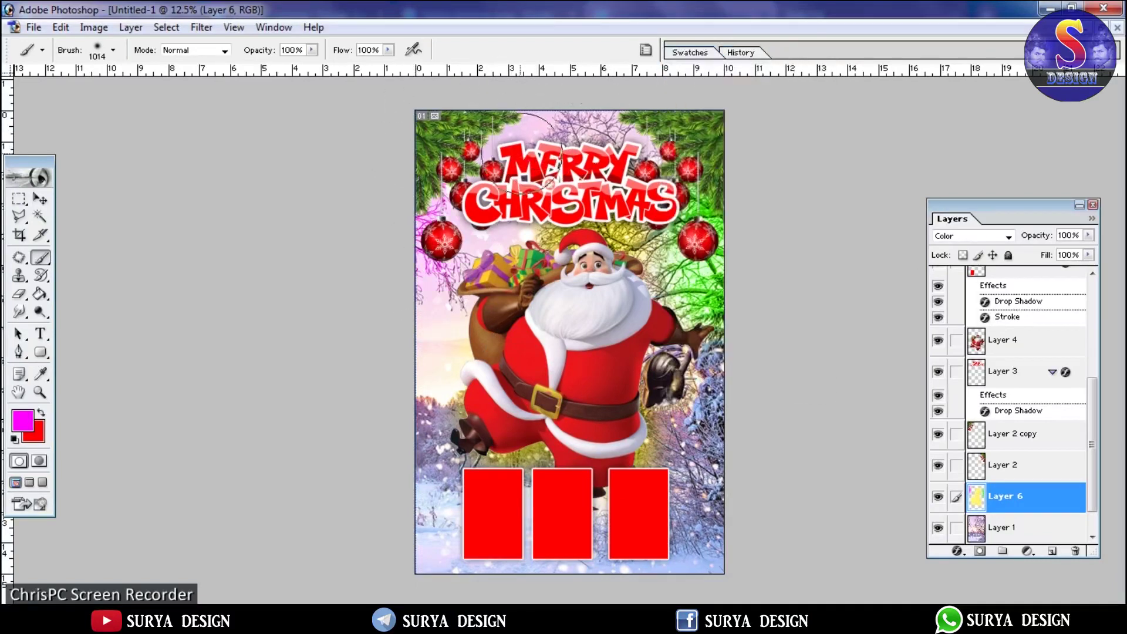
drag(533, 174, 452, 563)
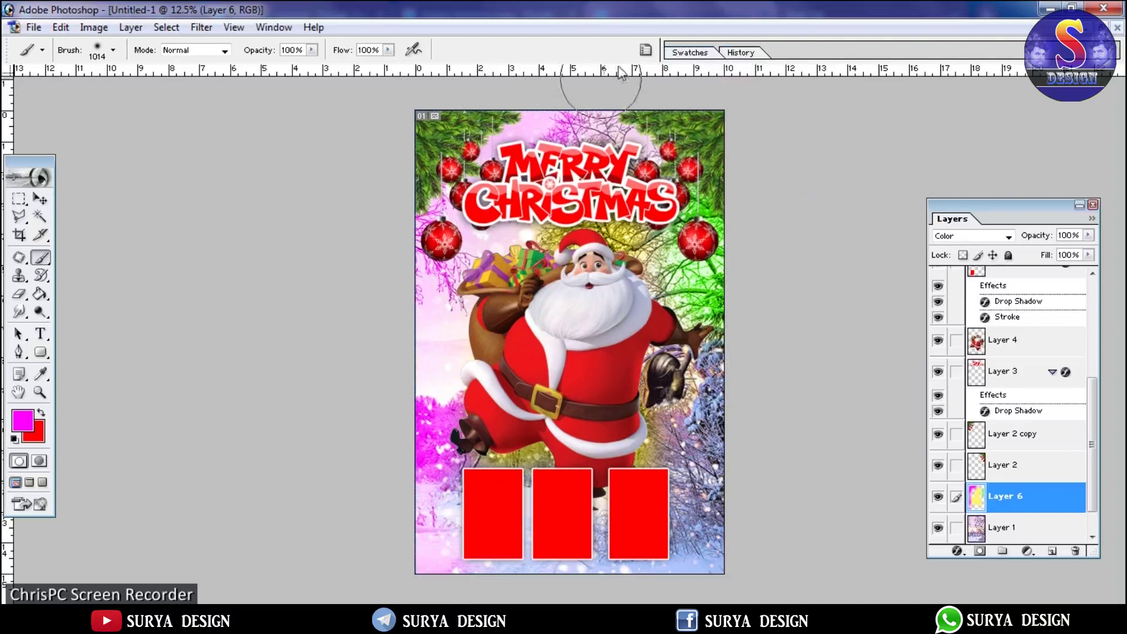
Step: Brush blue over the bottom-right trees
click(690, 52)
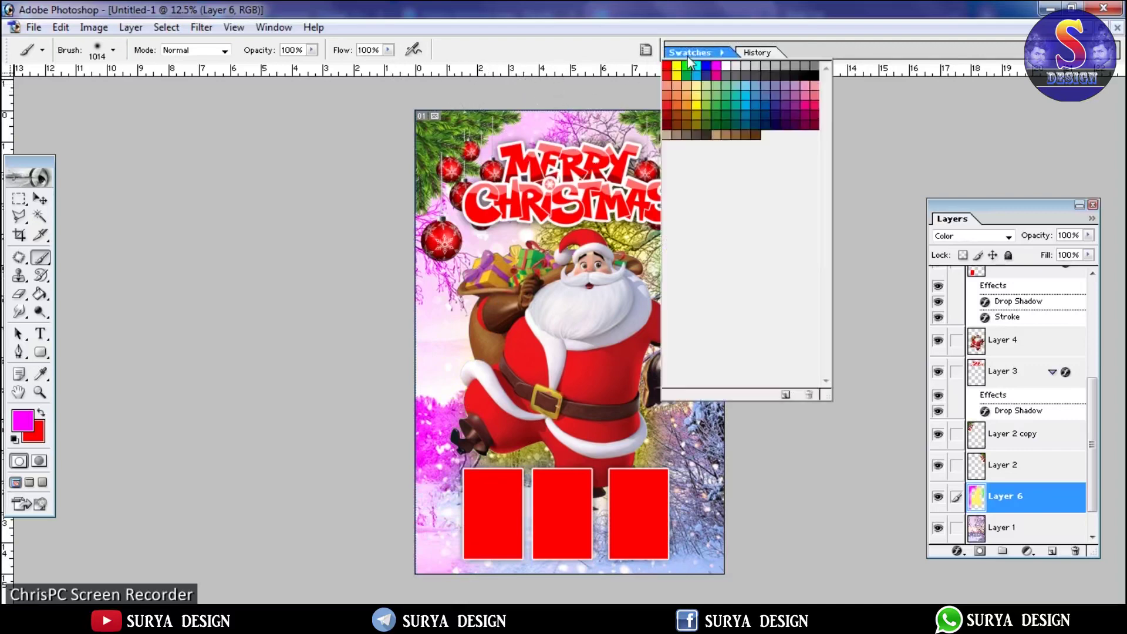
click(757, 109)
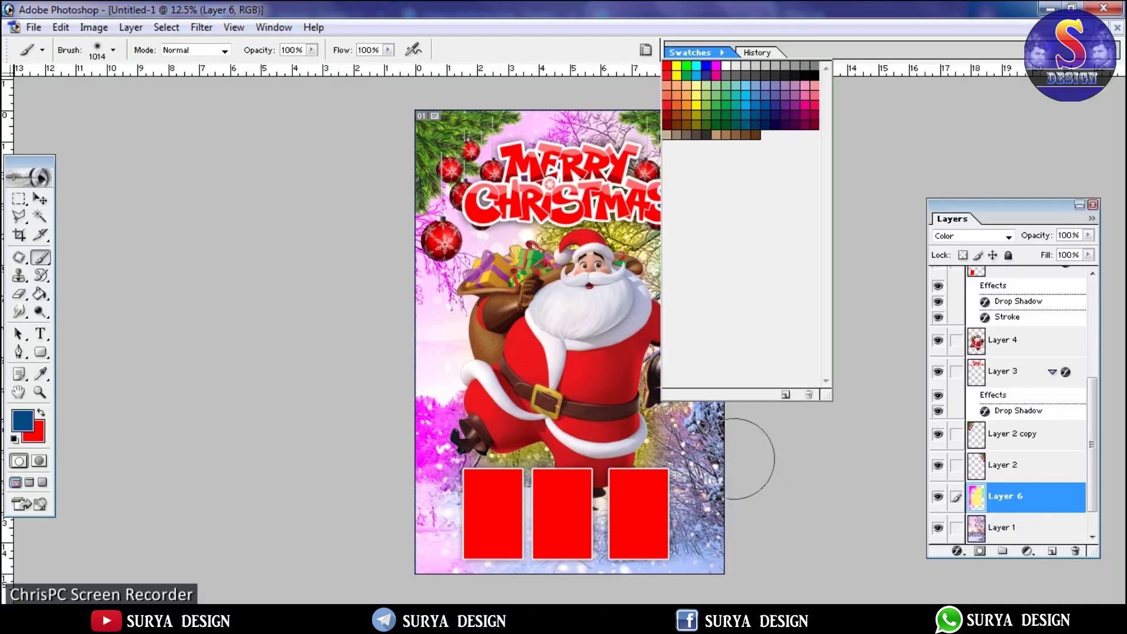
drag(623, 556, 648, 552)
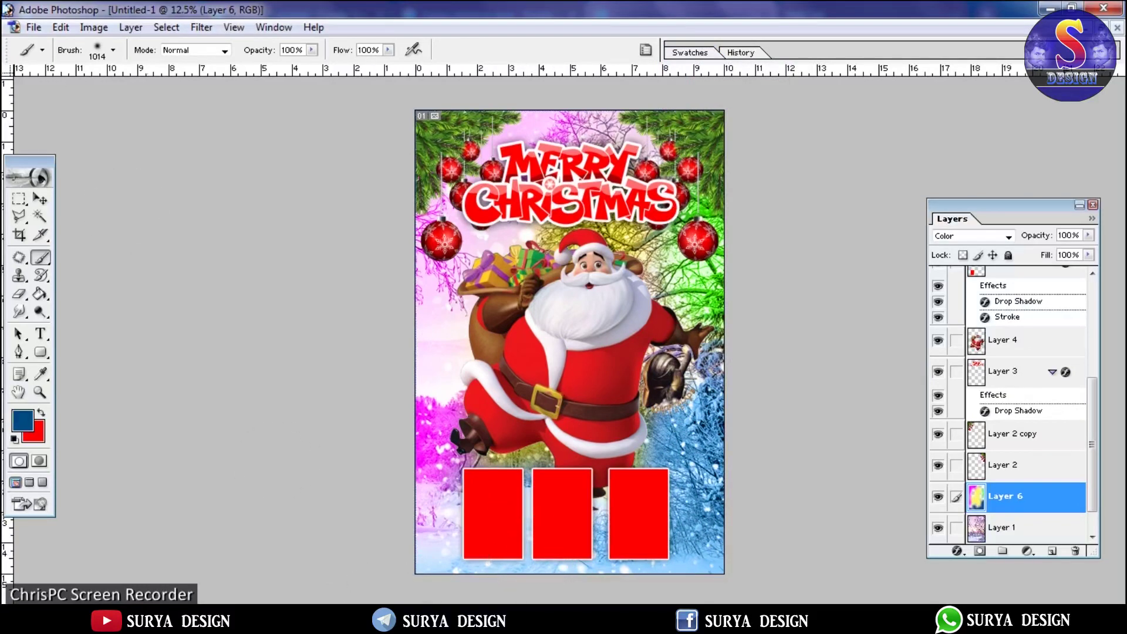
click(130, 27)
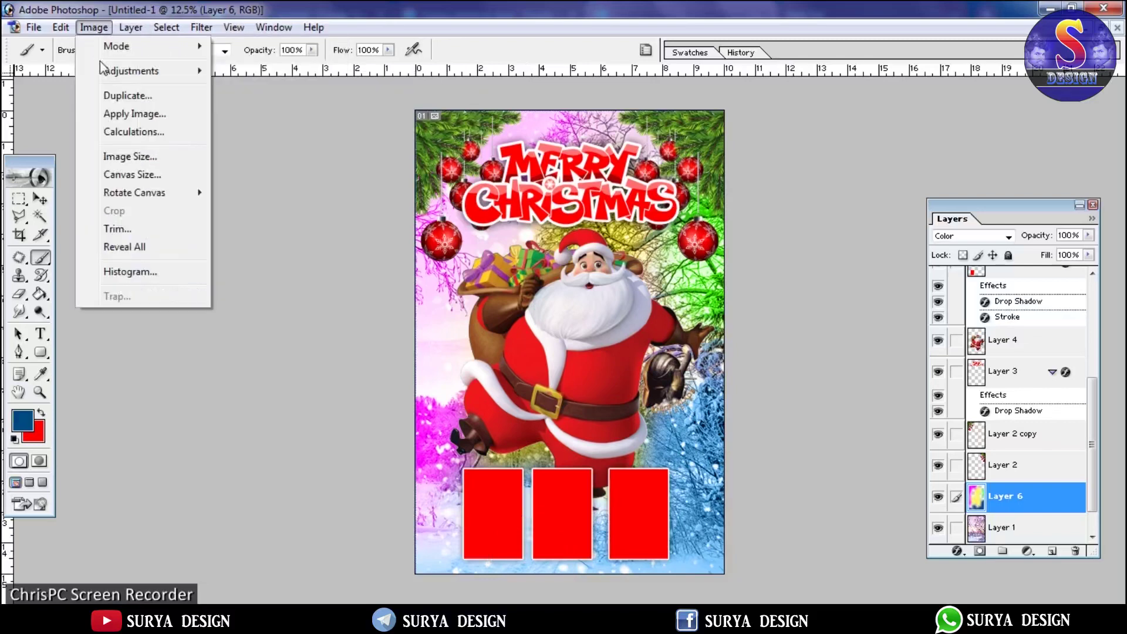
Step: Apply Hue/Saturation with Hue +5 and Saturation +15 to the colour tint
mouse_move(131, 71)
click(349, 206)
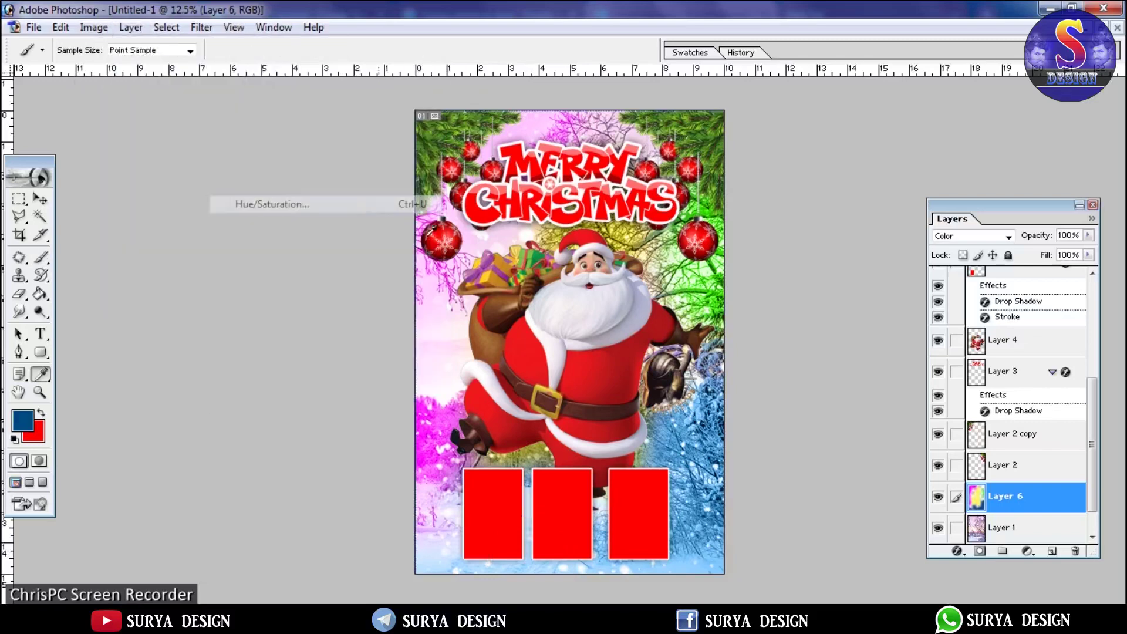
drag(606, 381, 614, 378)
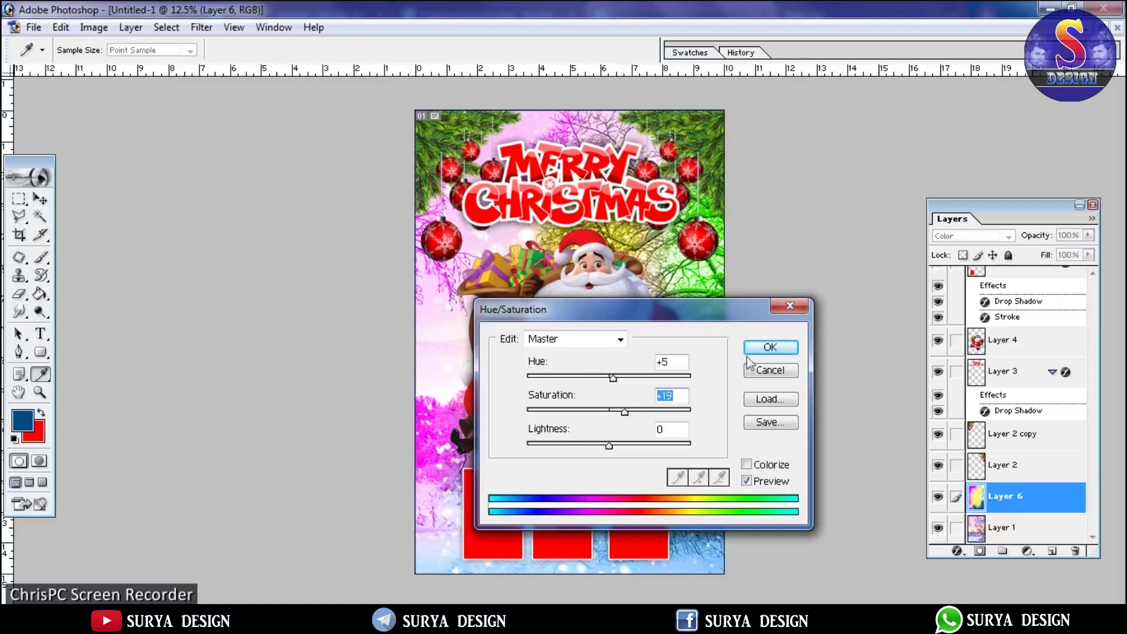
click(769, 348)
key(b)
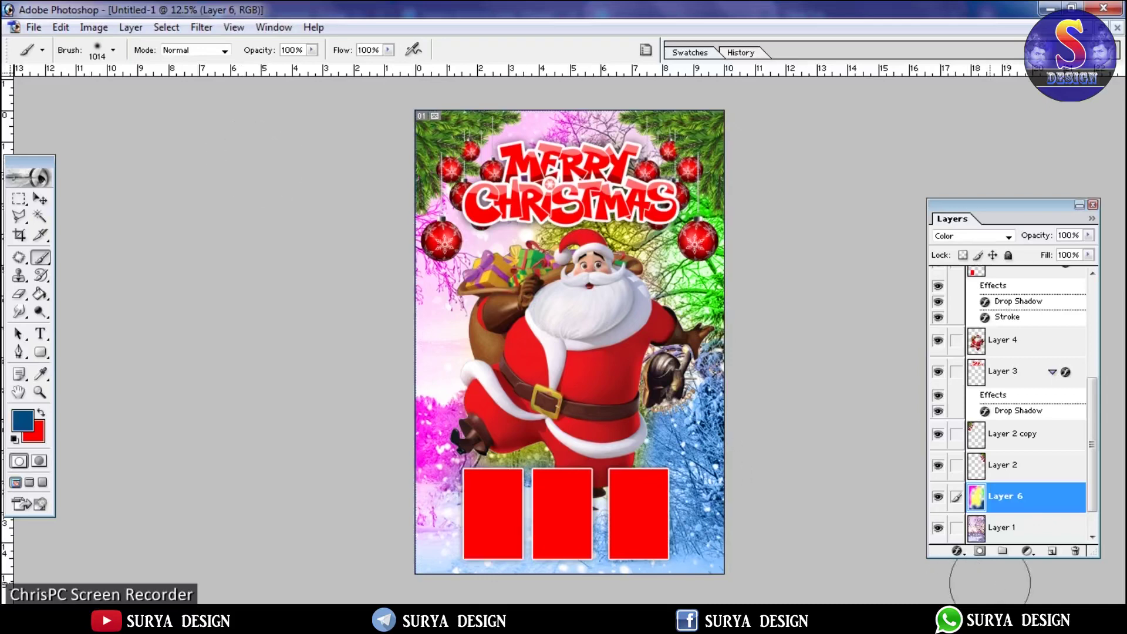
click(1002, 621)
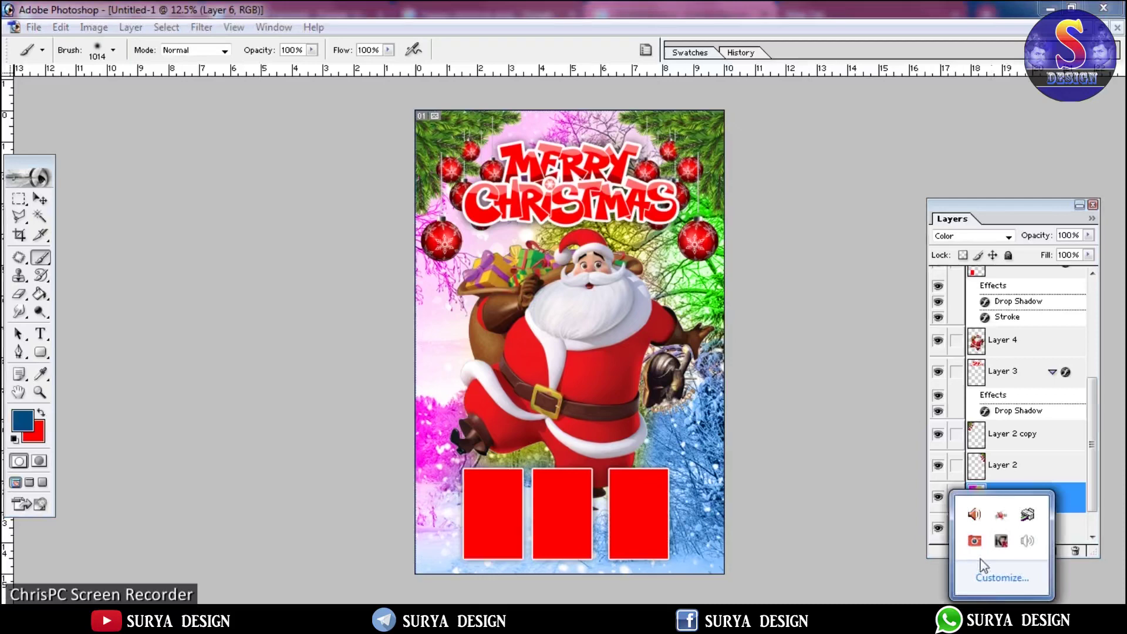